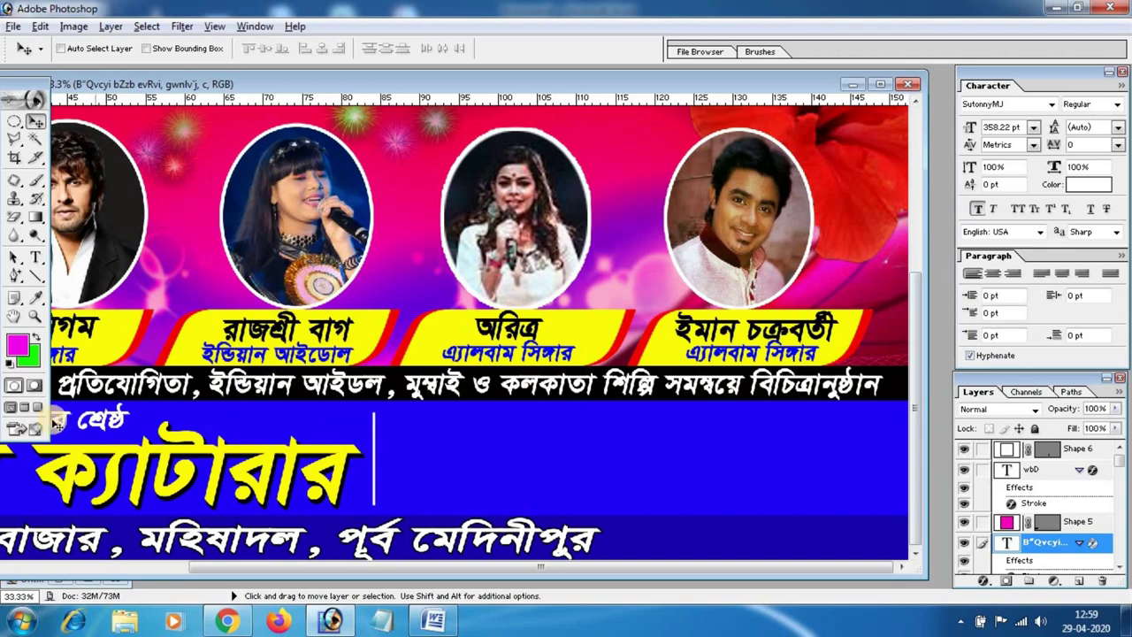
# - With the Pen Tool, draw a closed four-point shape from the black band's edge to the bottom-right corner
pyautogui.click(19, 275)
pyautogui.rightClick(20, 275)
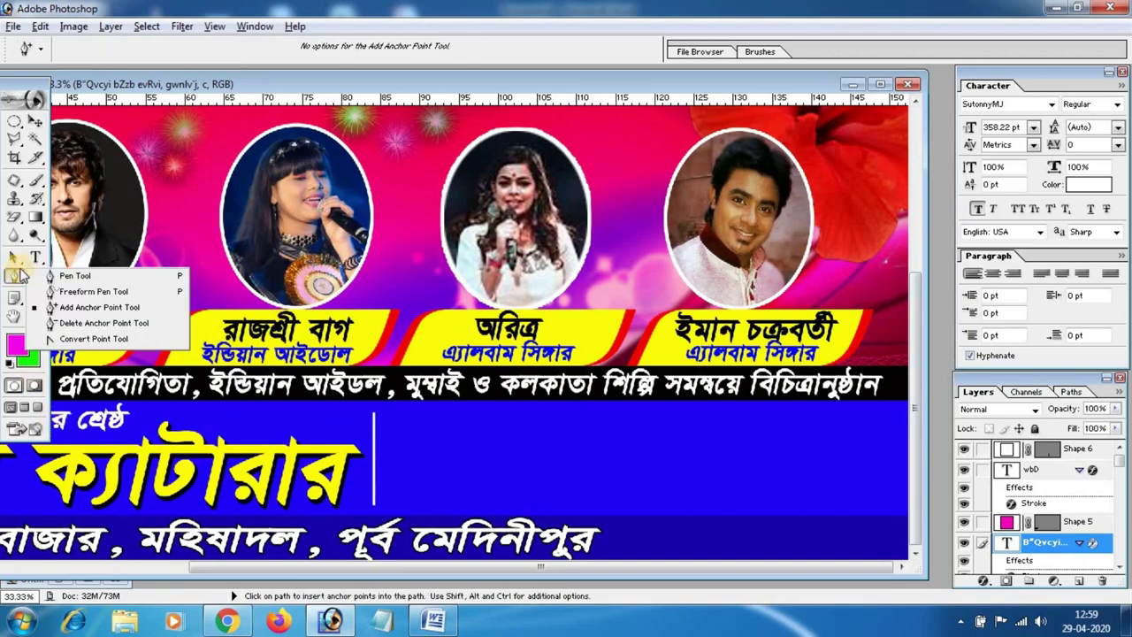
pyautogui.click(55, 272)
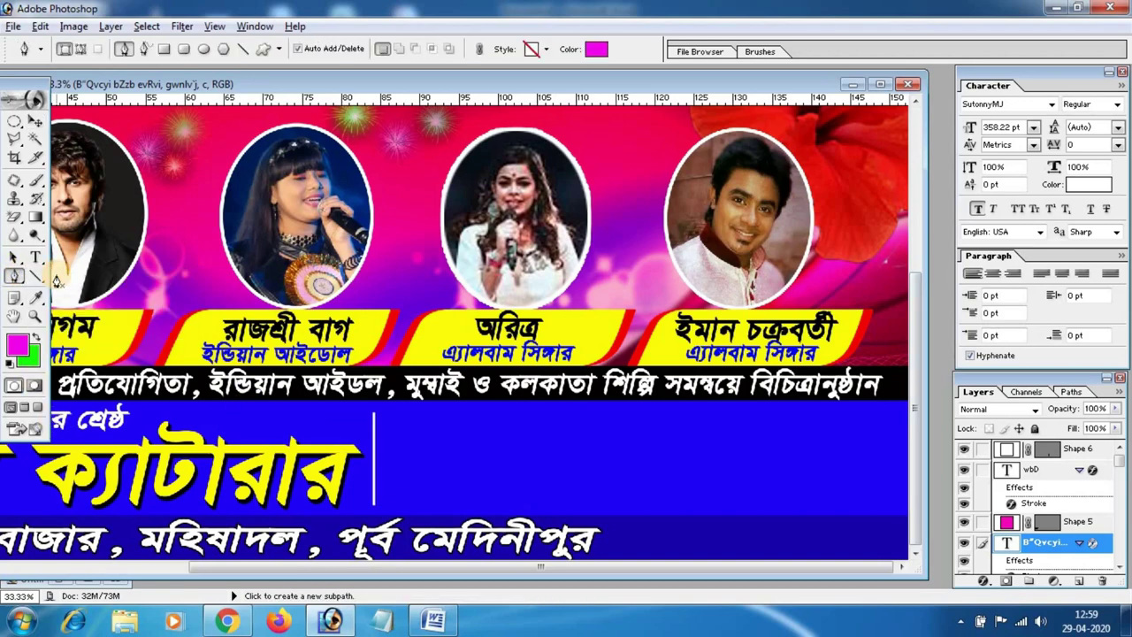
pyautogui.click(907, 404)
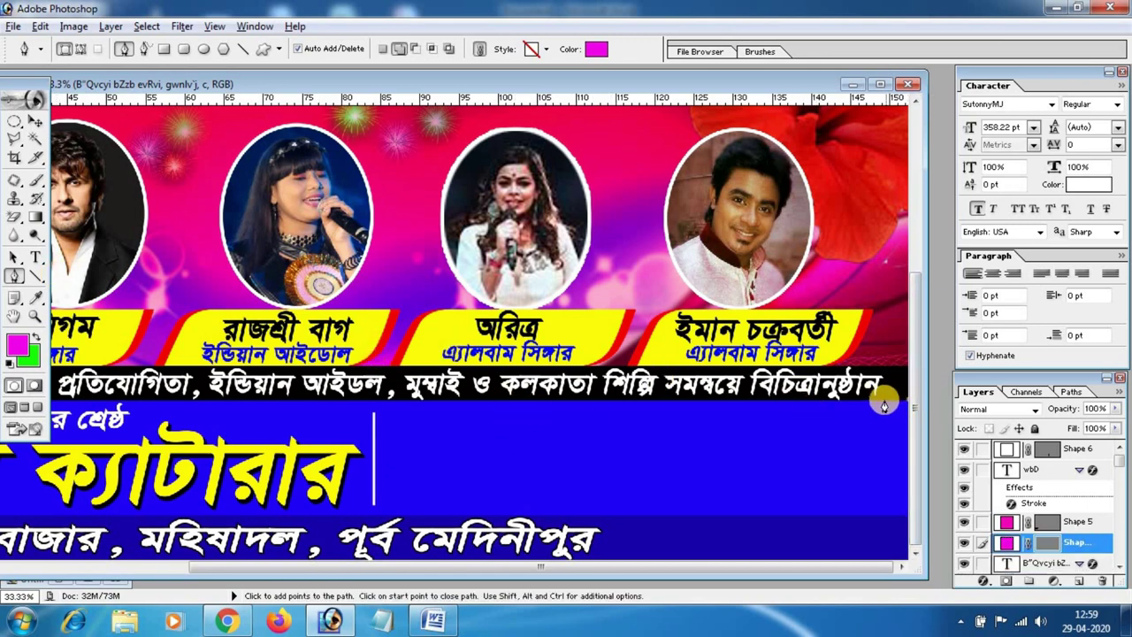
pyautogui.click(625, 399)
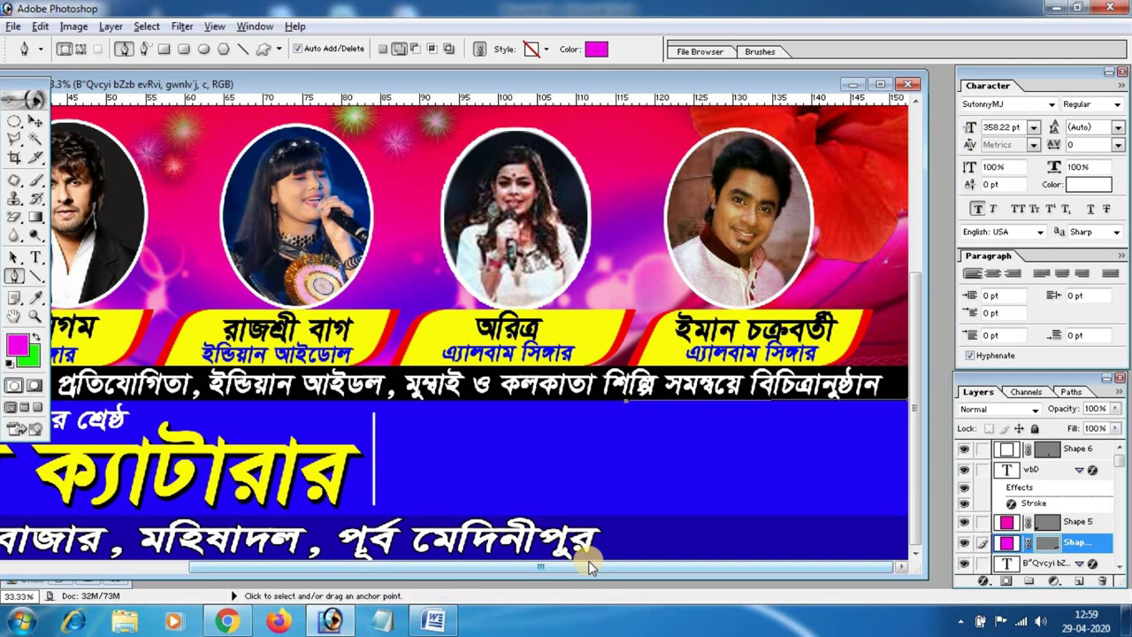
pyautogui.click(681, 402)
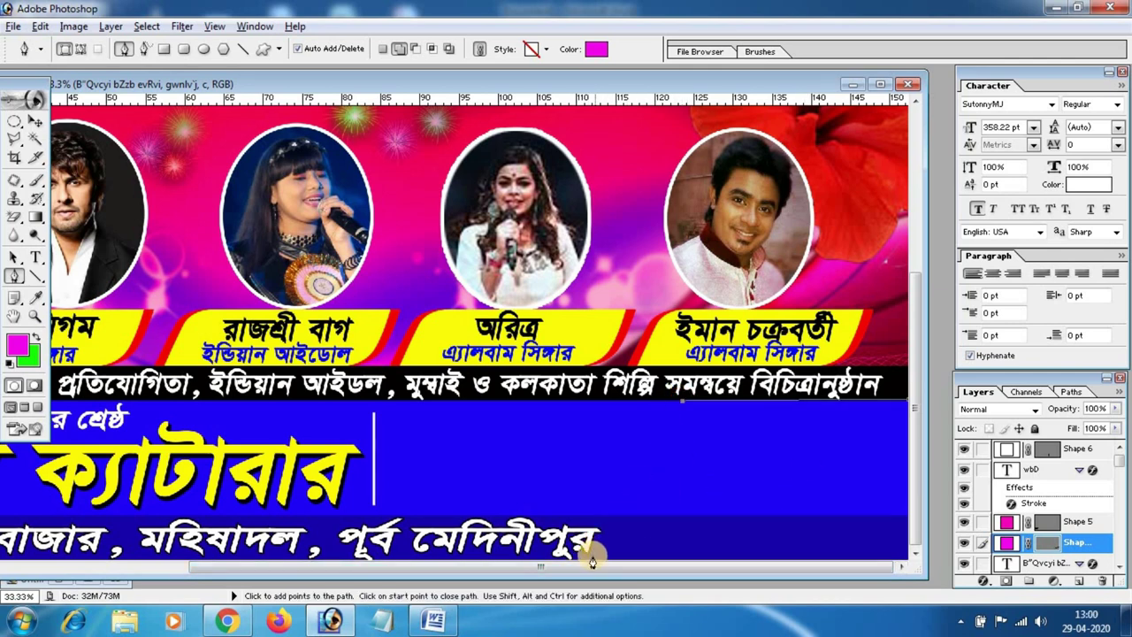
pyautogui.click(591, 554)
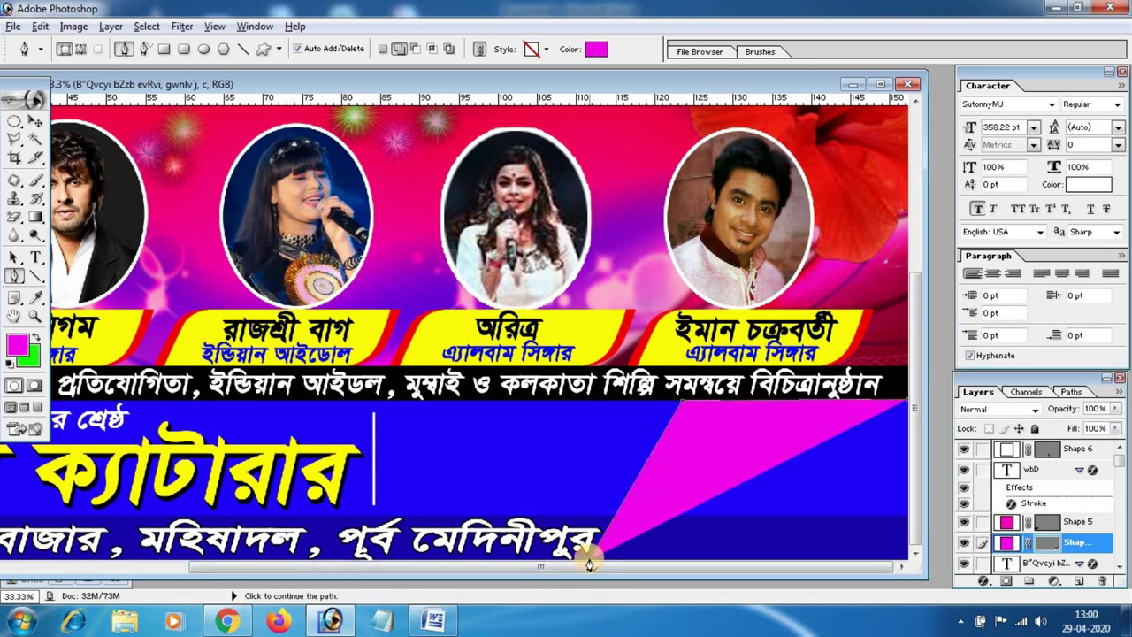
pyautogui.click(907, 564)
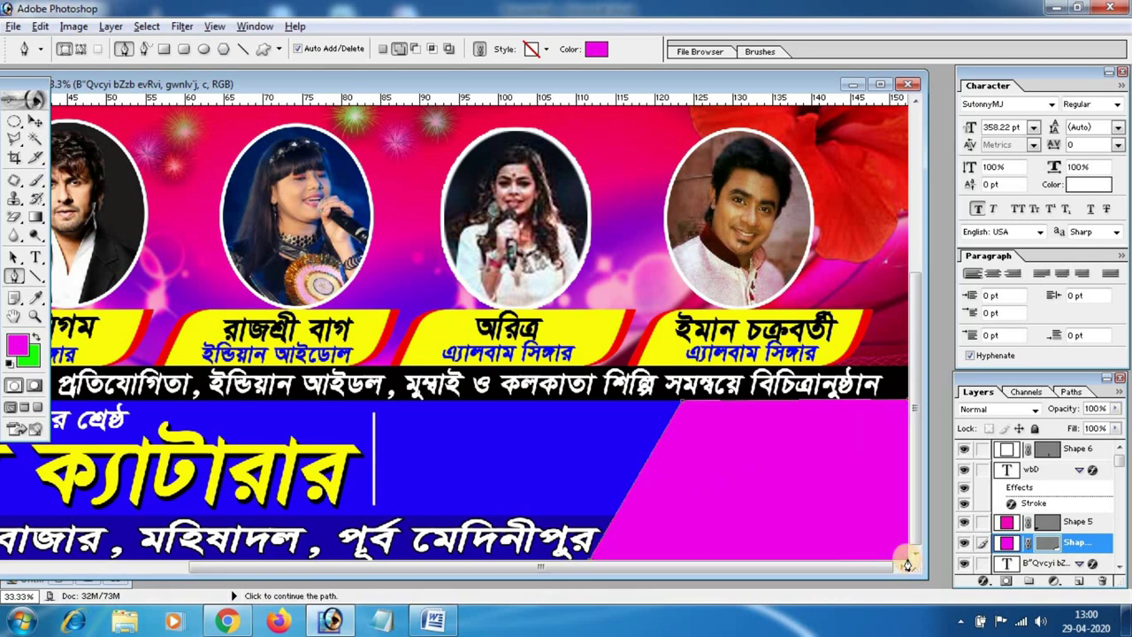
pyautogui.click(909, 403)
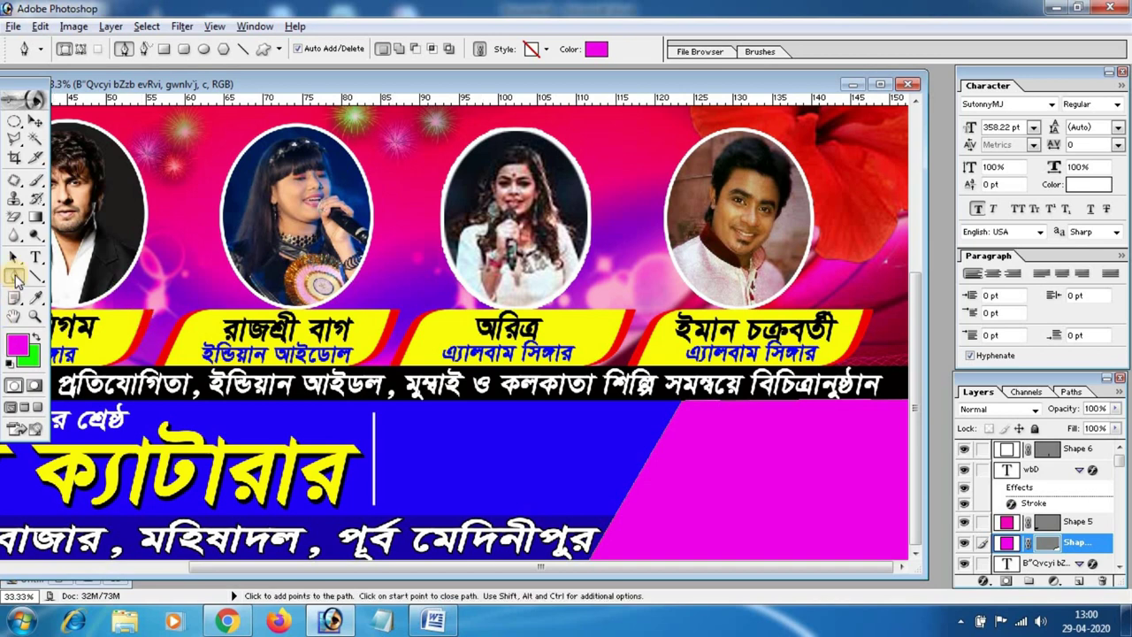
pyautogui.rightClick(16, 276)
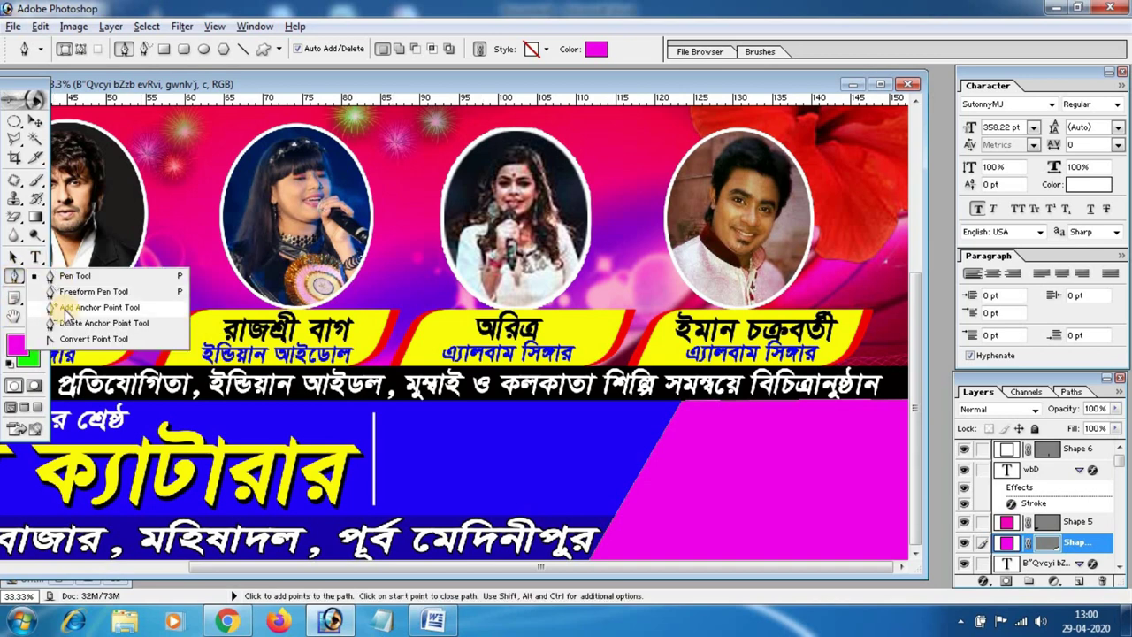
# - Add an anchor point on the shape's slanted edge and drag it into a smooth curve
pyautogui.click(97, 307)
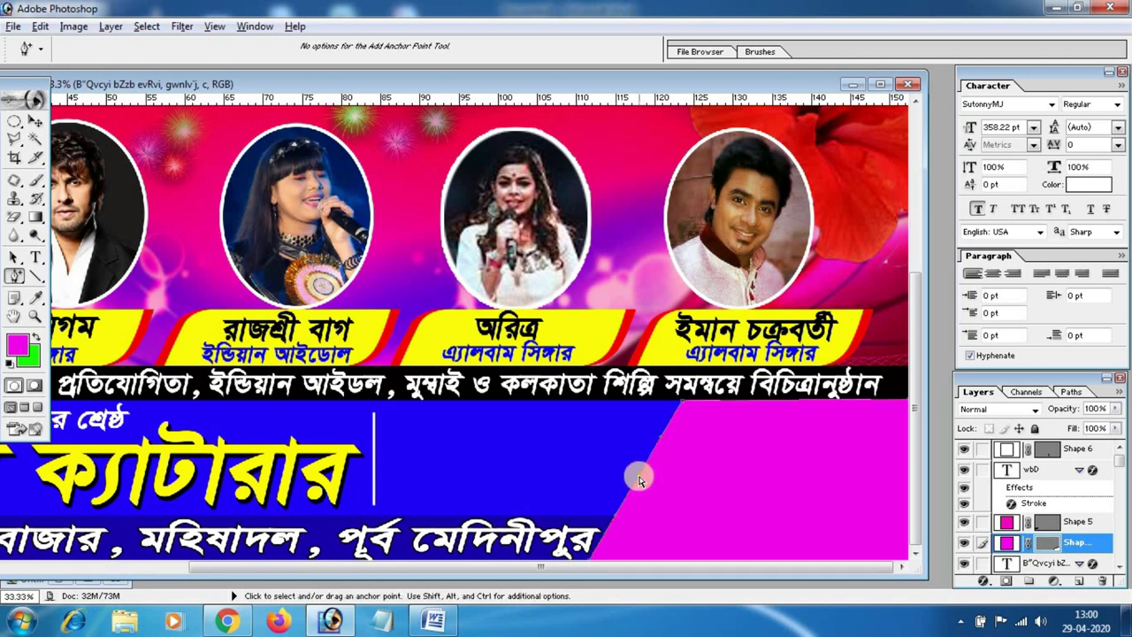
pyautogui.moveTo(640, 475); pyautogui.dragTo(672, 498)
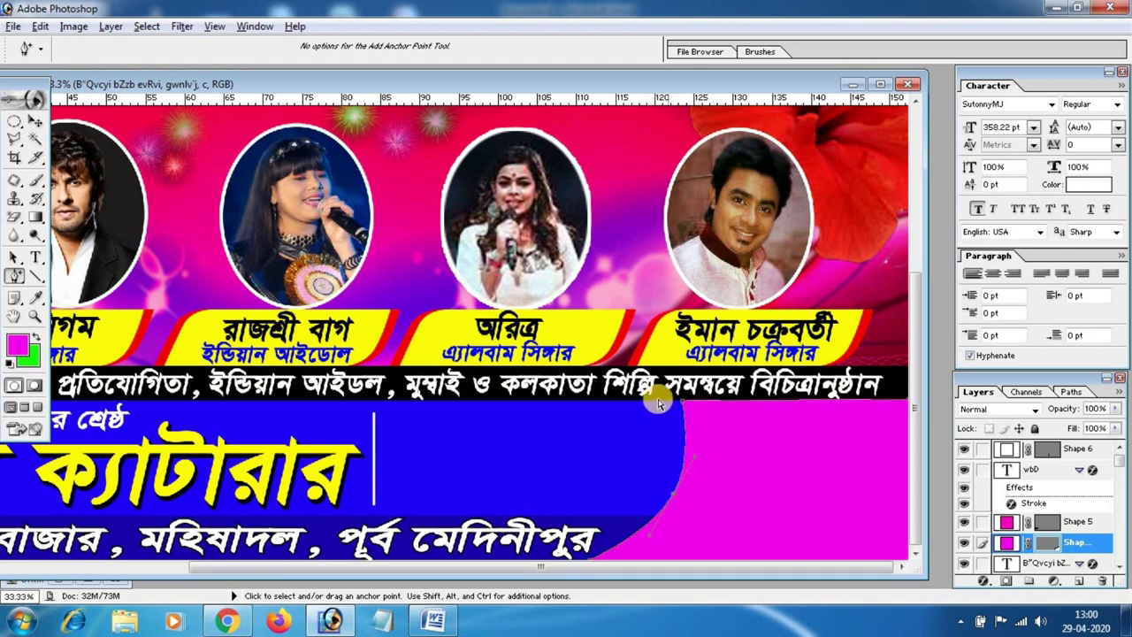
pyautogui.moveTo(677, 402); pyautogui.dragTo(672, 406)
pyautogui.click(691, 469)
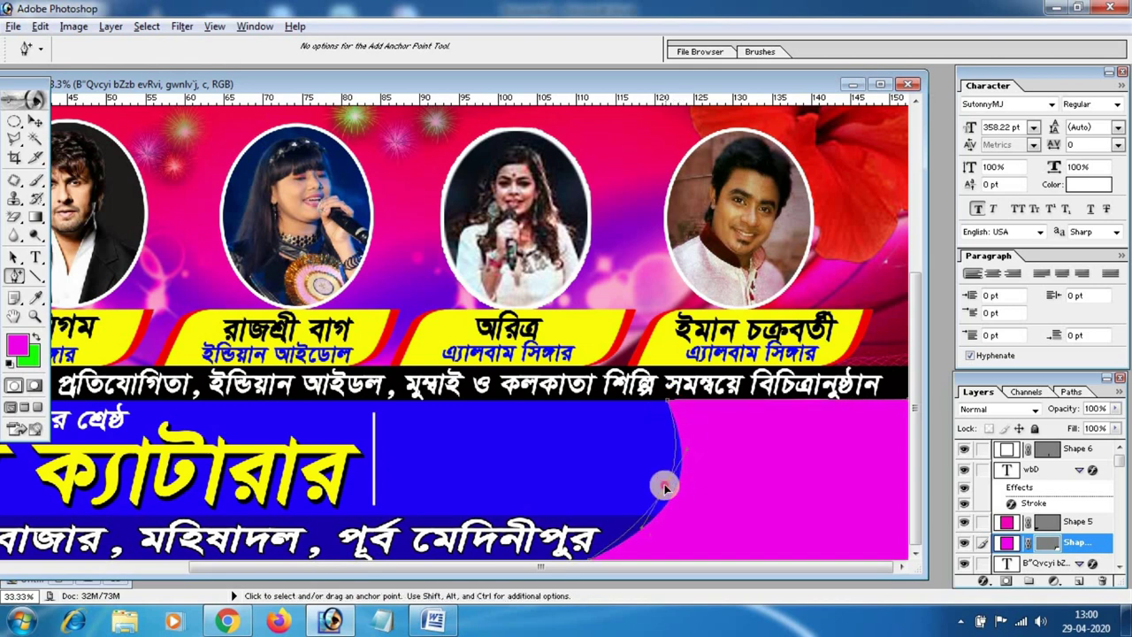
pyautogui.click(664, 495)
pyautogui.moveTo(664, 498); pyautogui.dragTo(664, 524)
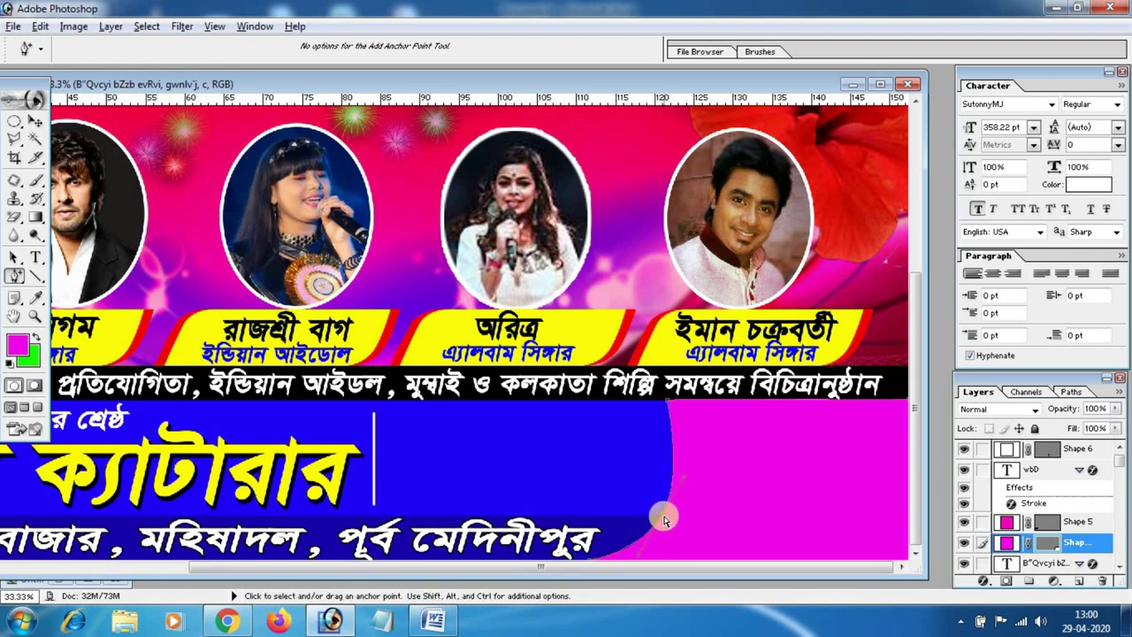
pyautogui.click(677, 480)
pyautogui.click(635, 506)
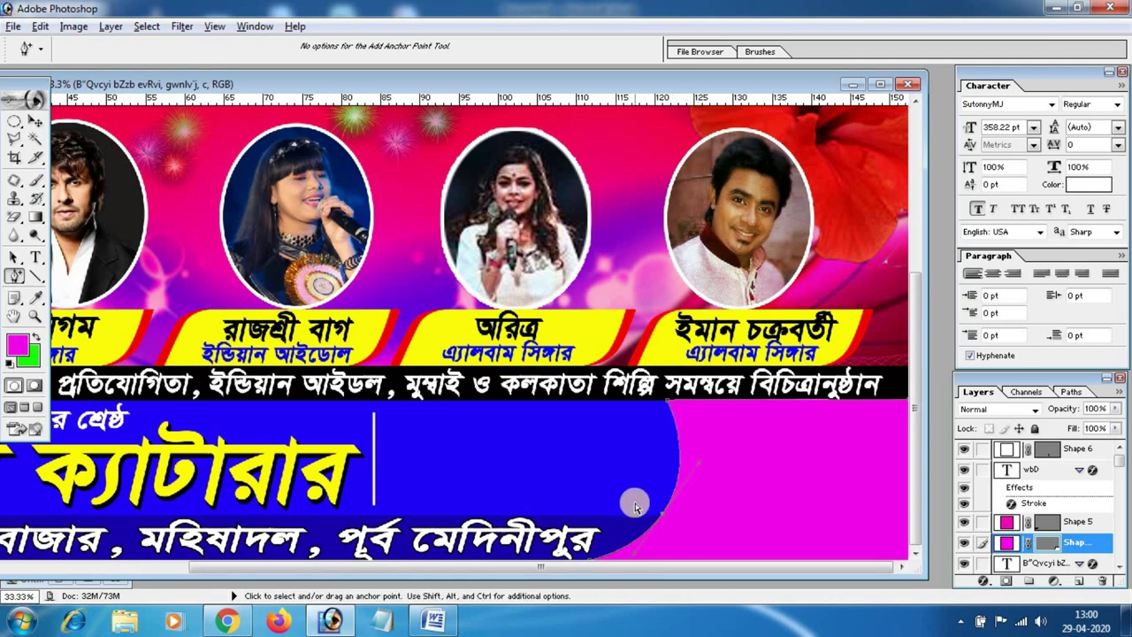
pyautogui.click(635, 503)
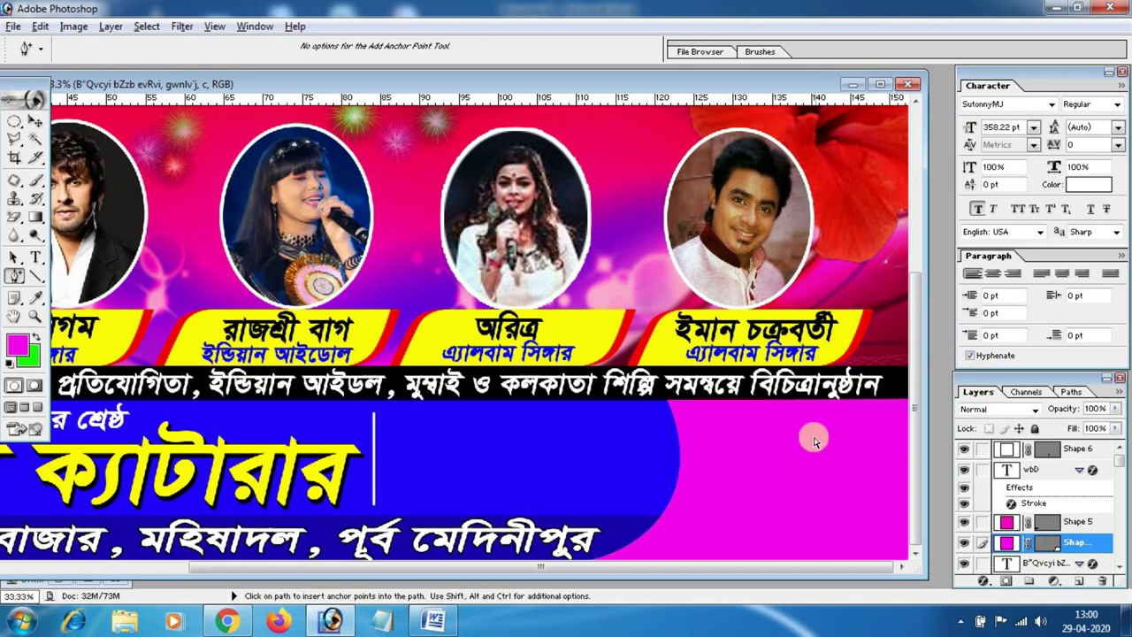
pyautogui.moveTo(1012, 518); pyautogui.dragTo(1008, 524)
# - Change Shape 5's fill colour to blue 00AEFF
pyautogui.doubleClick(1007, 526)
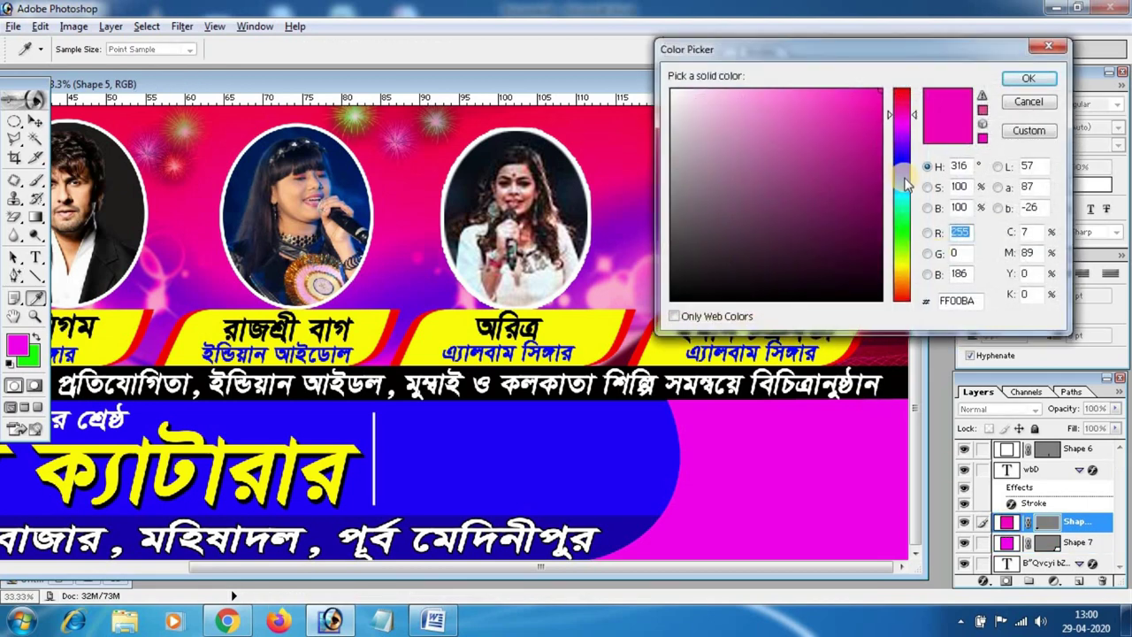
pyautogui.click(904, 182)
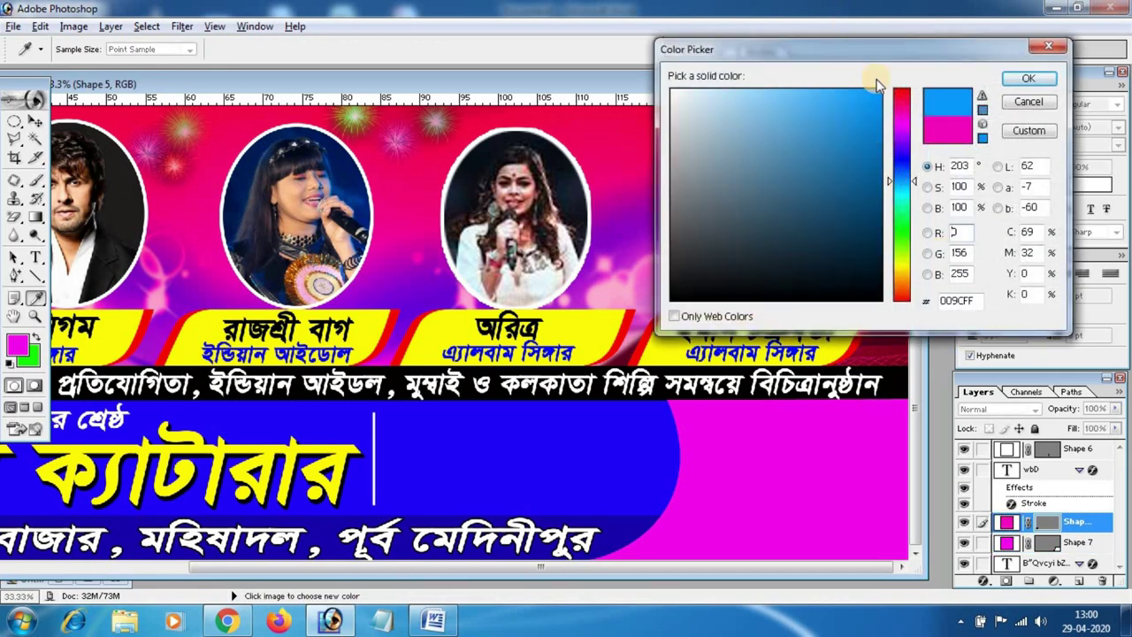
pyautogui.click(903, 183)
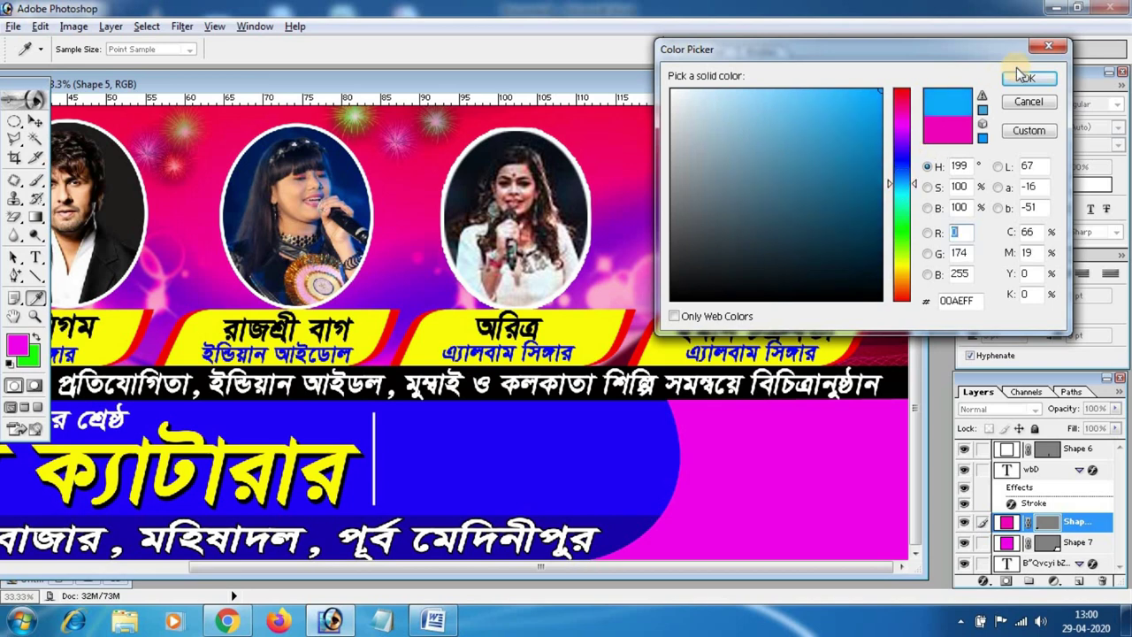
pyautogui.click(1017, 80)
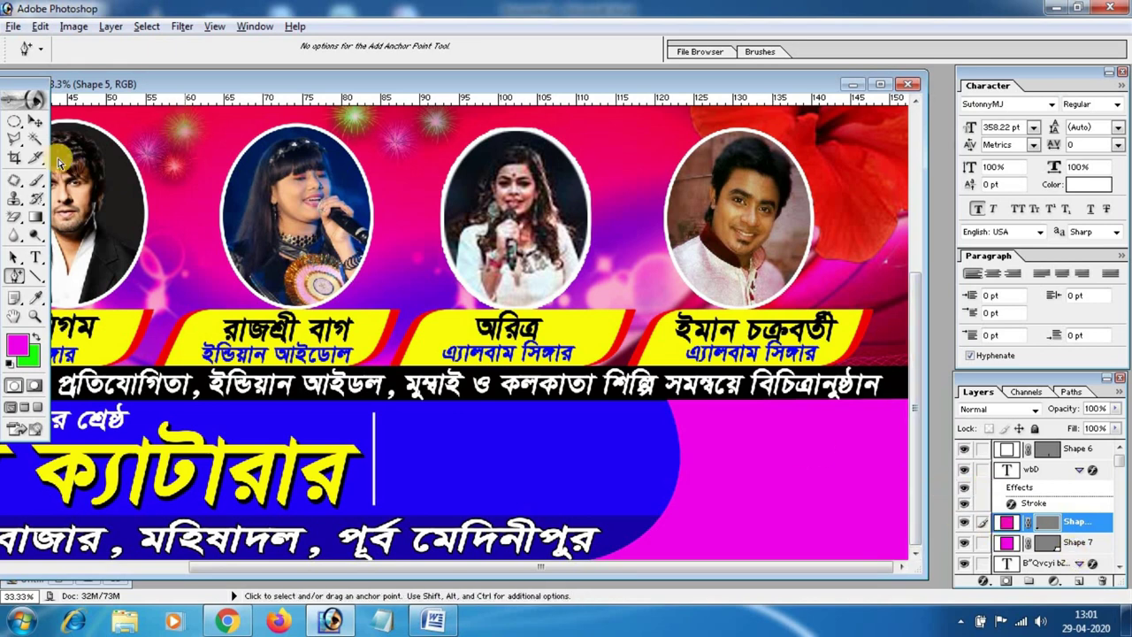
# - Select the Shape 7 layer and recolour its fill to cyan 00B9FE
pyautogui.click(35, 120)
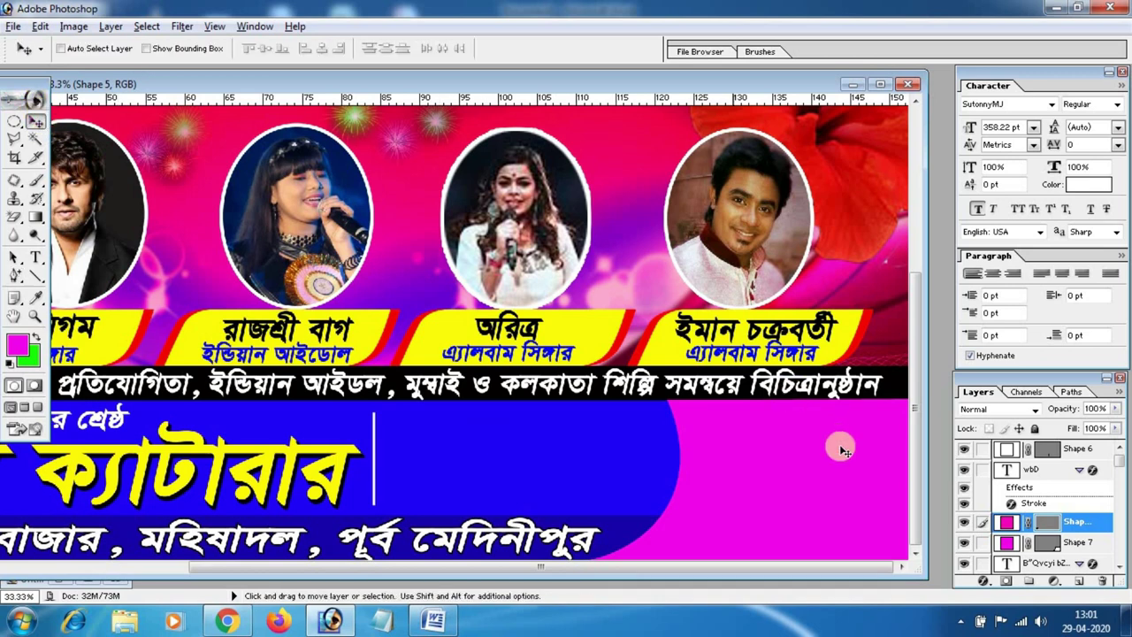
pyautogui.rightClick(808, 447)
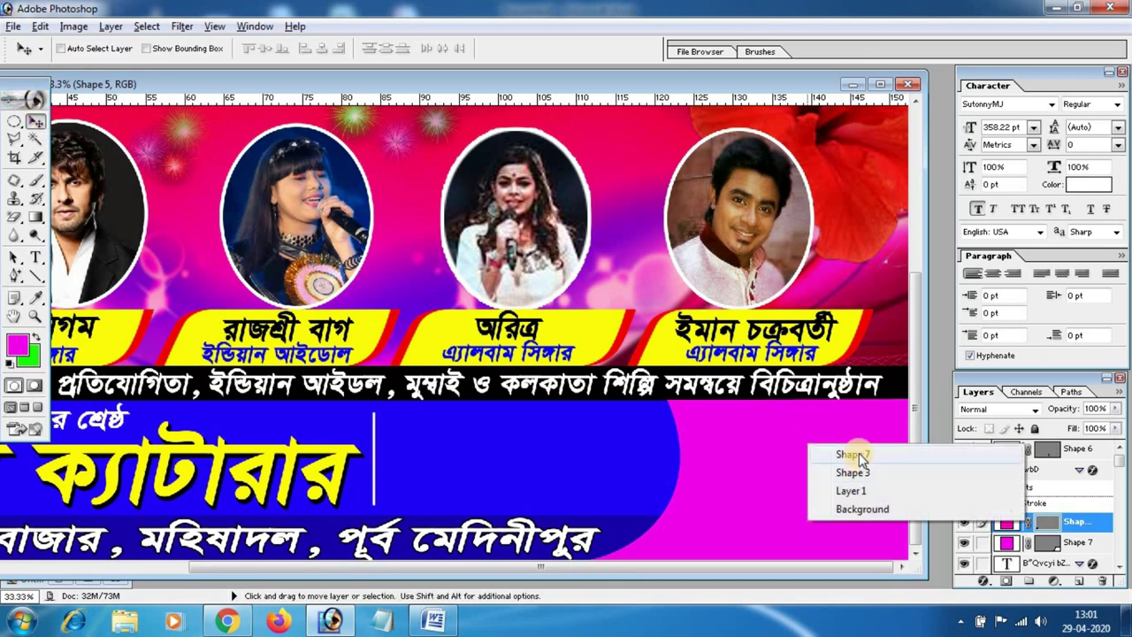
pyautogui.click(862, 456)
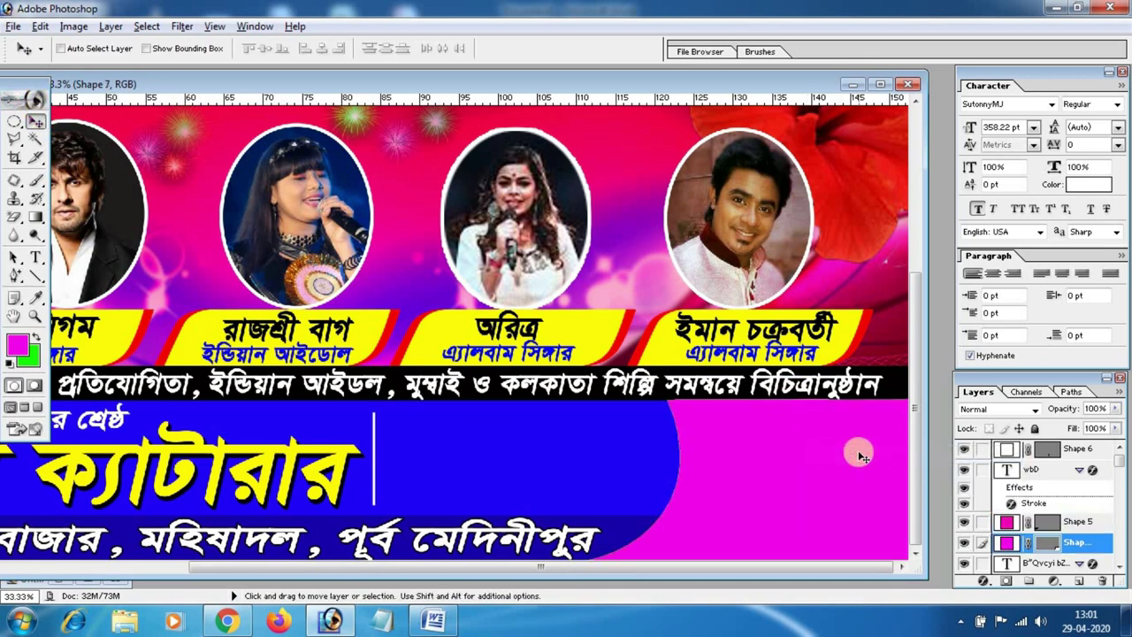
pyautogui.doubleClick(1008, 543)
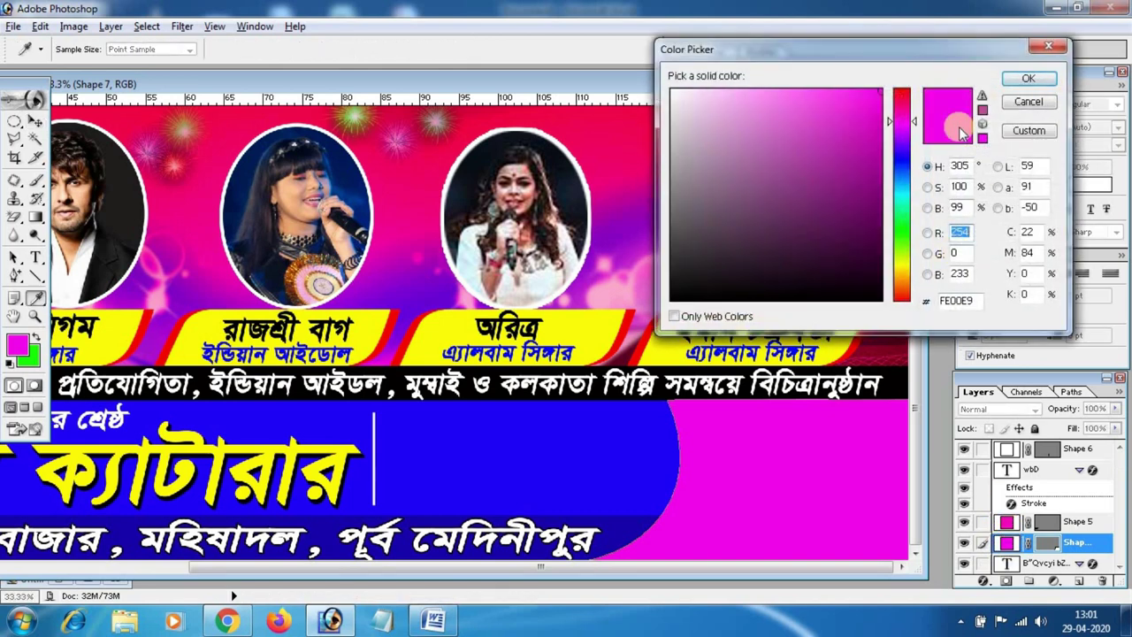
pyautogui.click(903, 187)
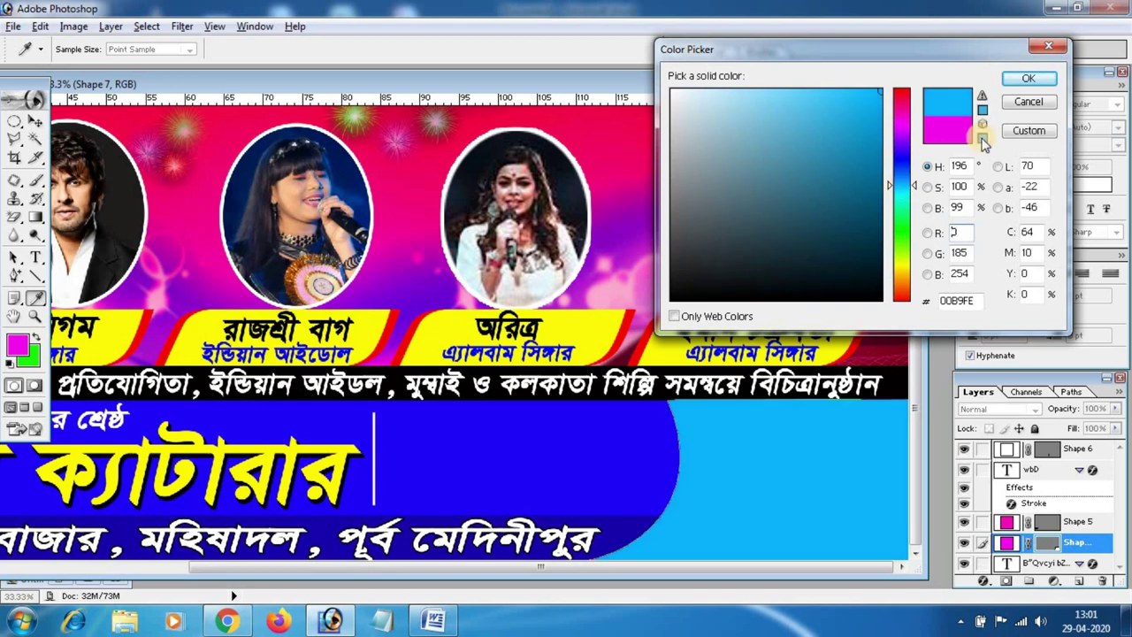
pyautogui.click(1028, 80)
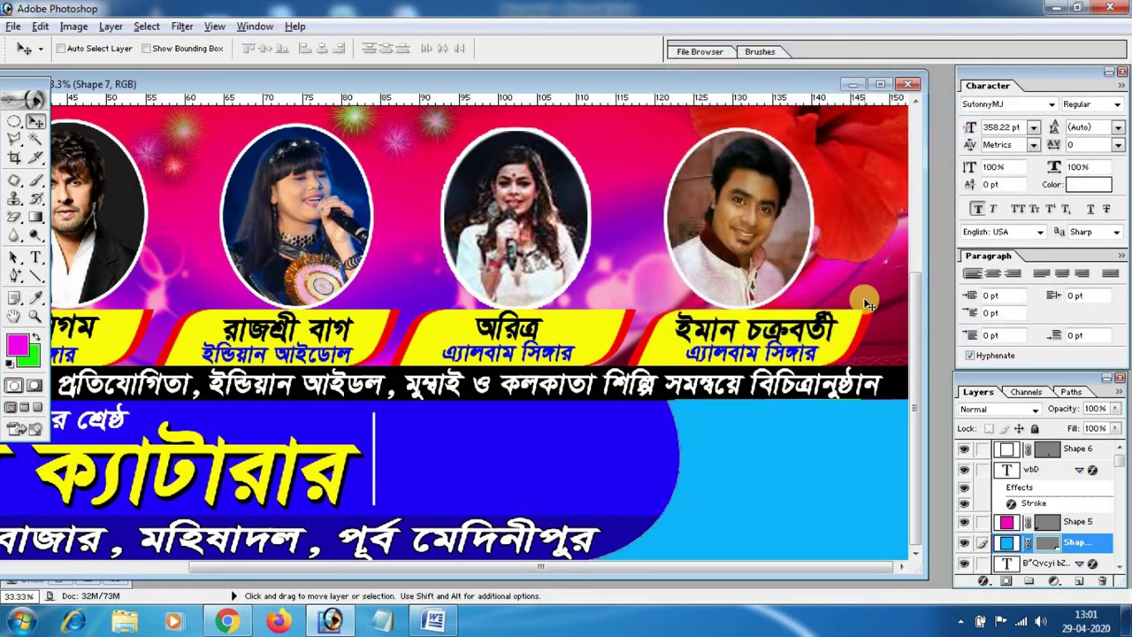
pyautogui.hotkey('ctrl', '-')
pyautogui.hotkey('ctrl', '-')
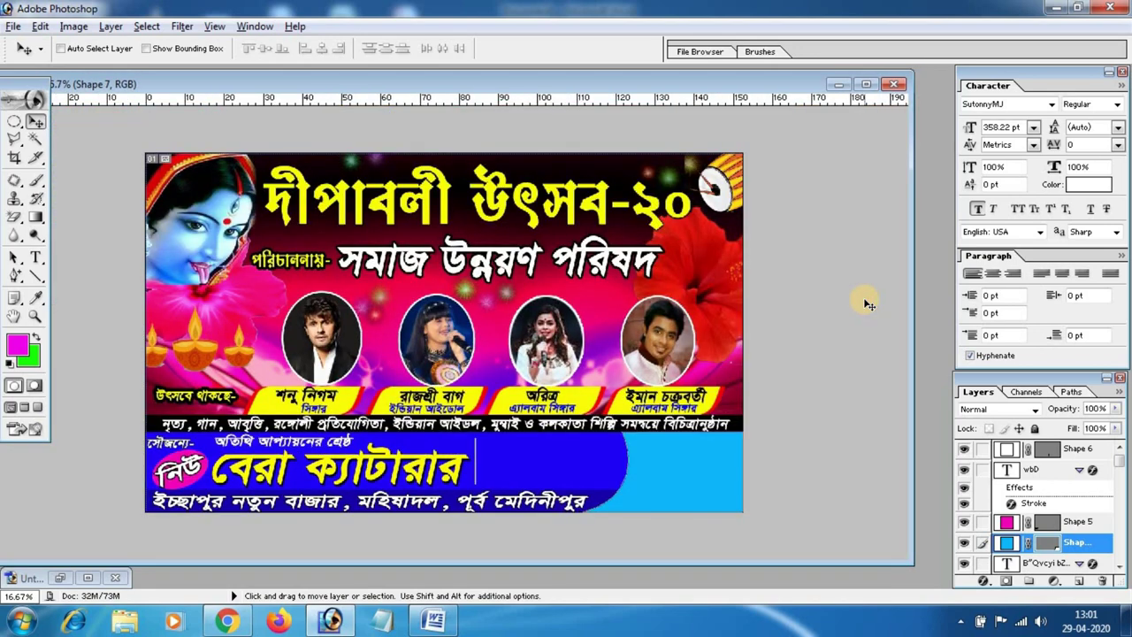
# - Zoom in on the blue curved shape and inspect its path points
pyautogui.hotkey('ctrl', '+')
pyautogui.hotkey('ctrl', '+')
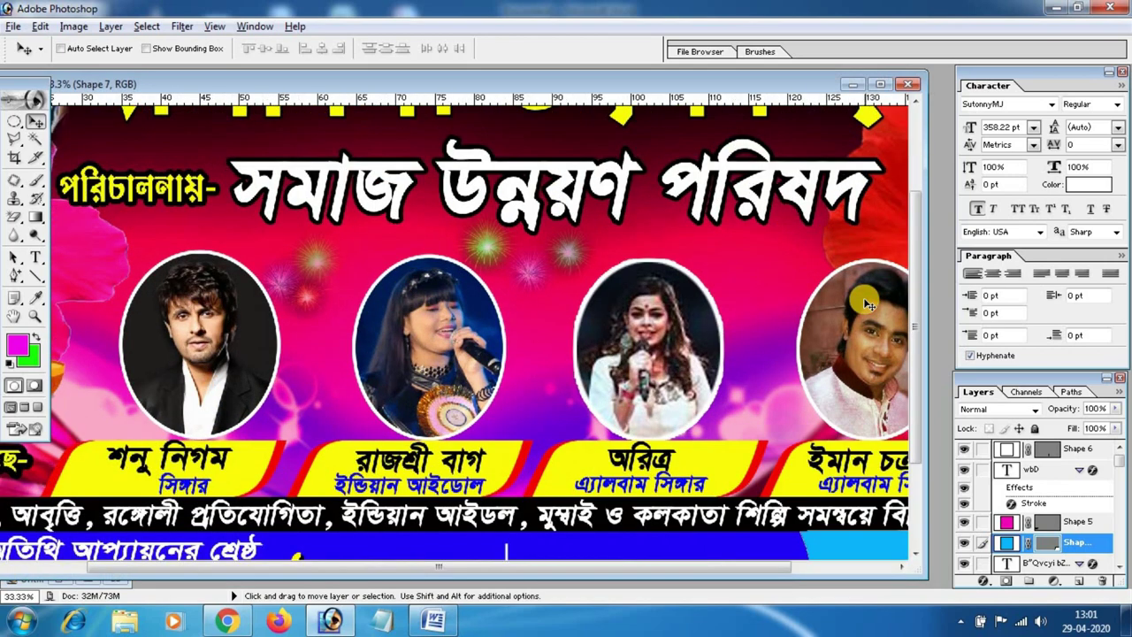
pyautogui.scroll(-3, 911, 354)
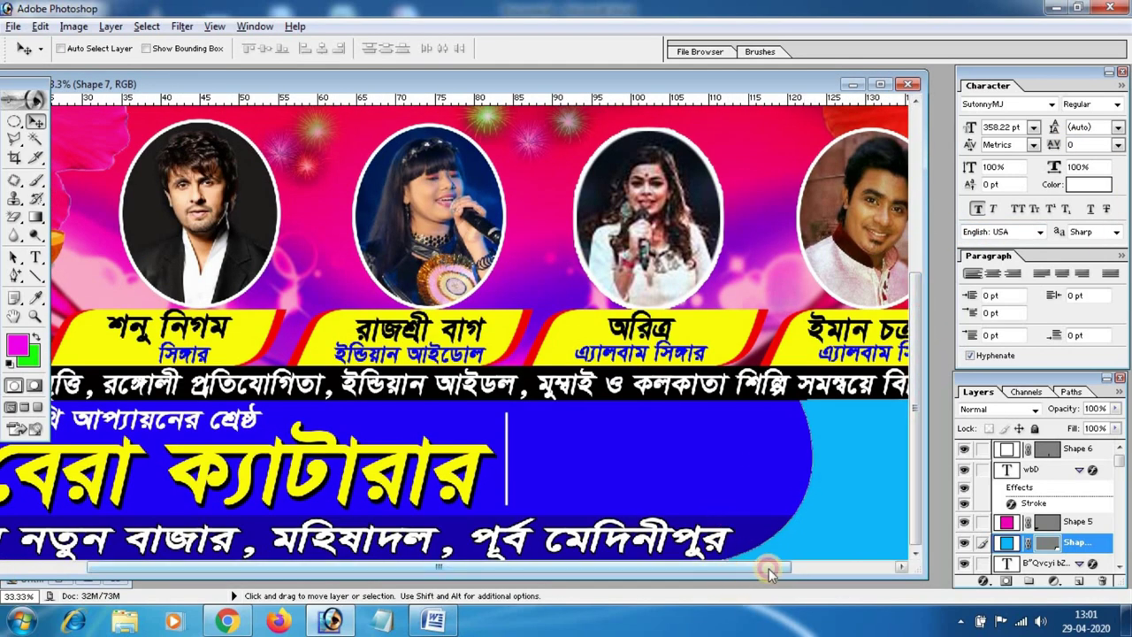
pyautogui.moveTo(762, 567); pyautogui.dragTo(858, 569)
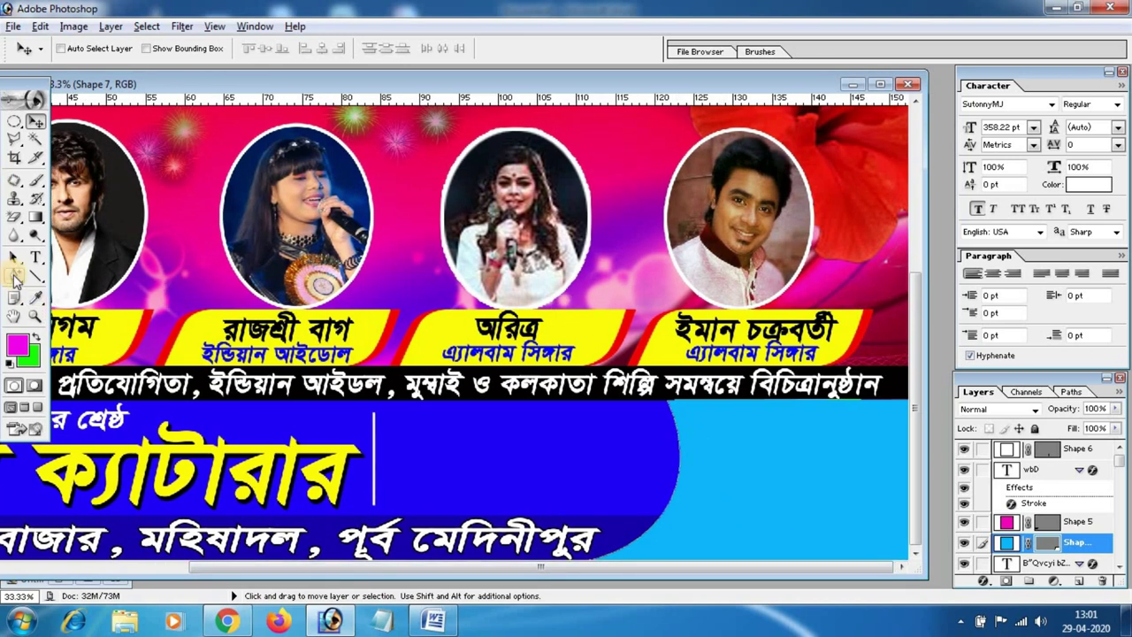
pyautogui.click(14, 275)
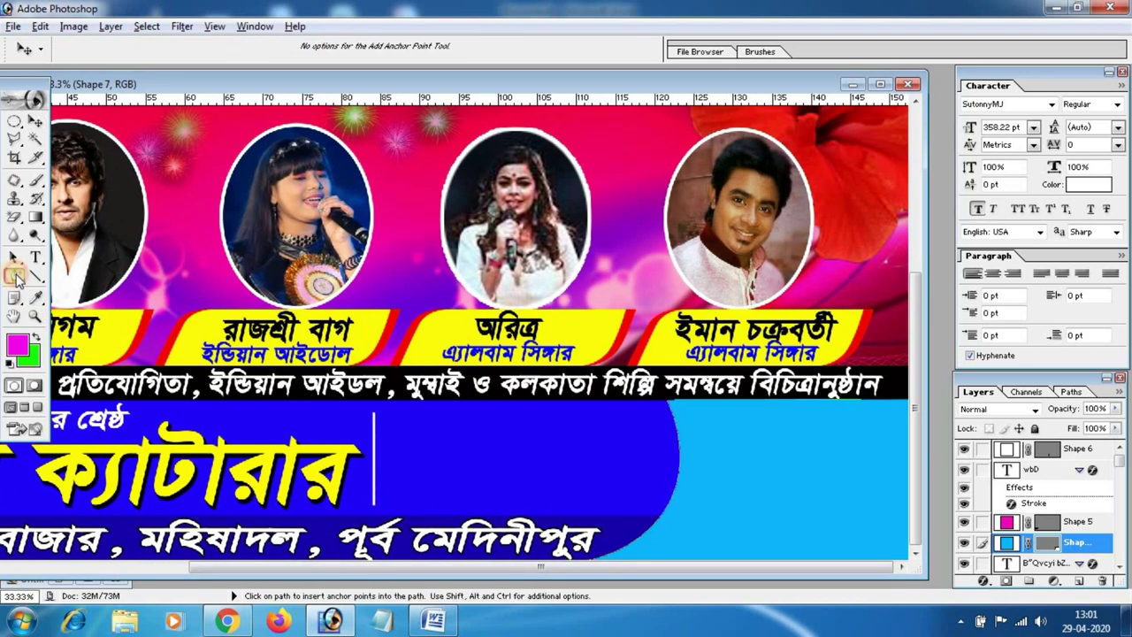
pyautogui.click(678, 471)
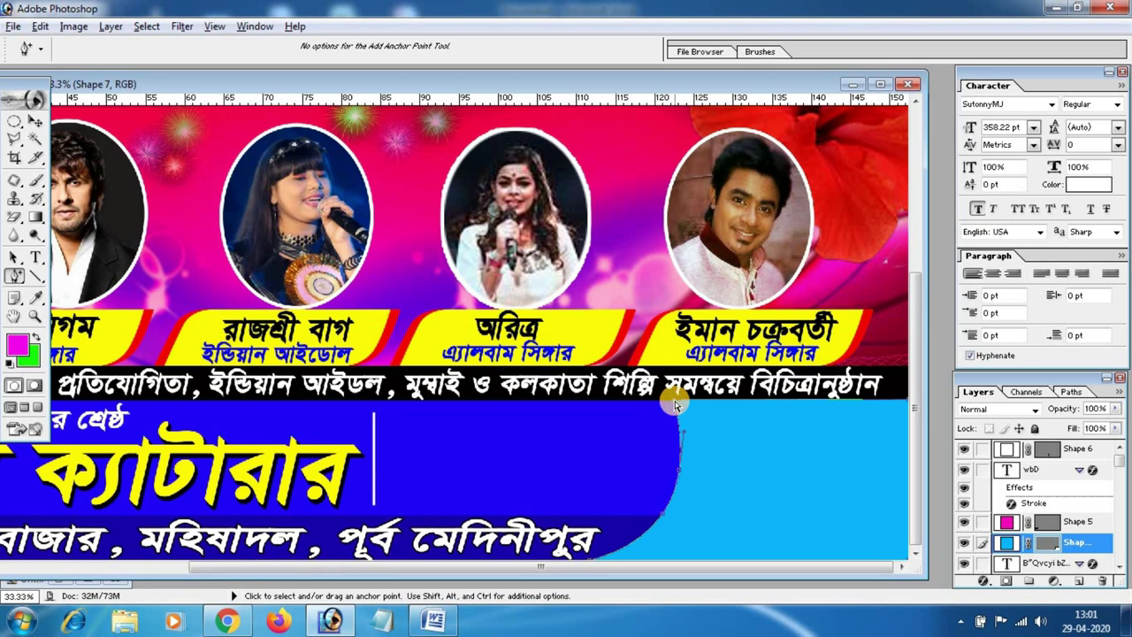
pyautogui.press('Return')
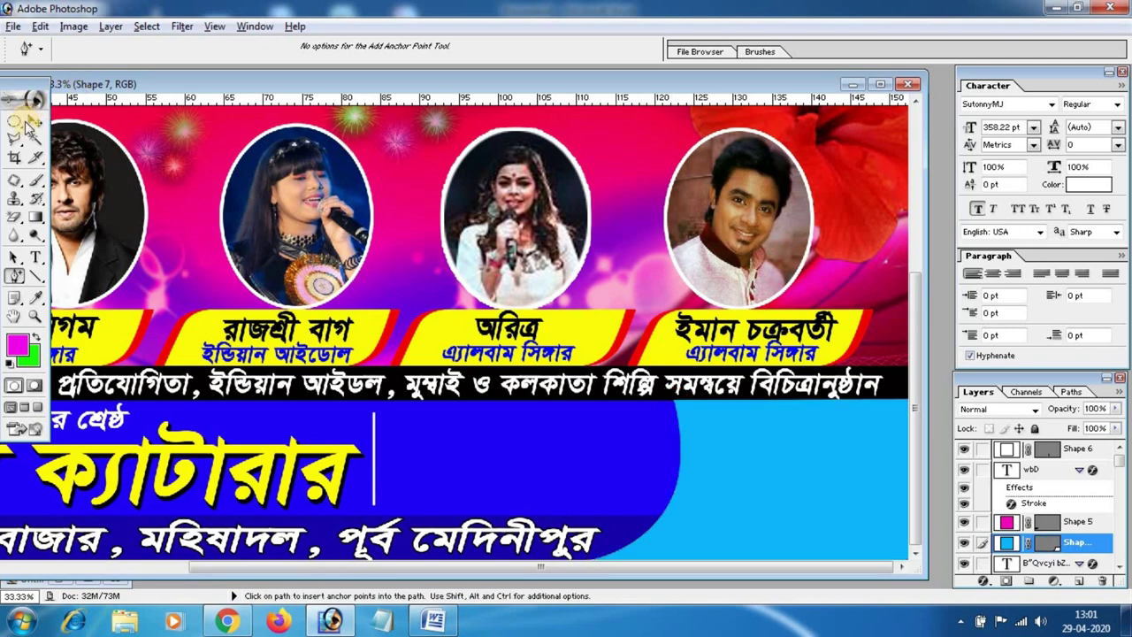
# - Alt-drag a copy of the blue shape slightly to the right
pyautogui.click(34, 123)
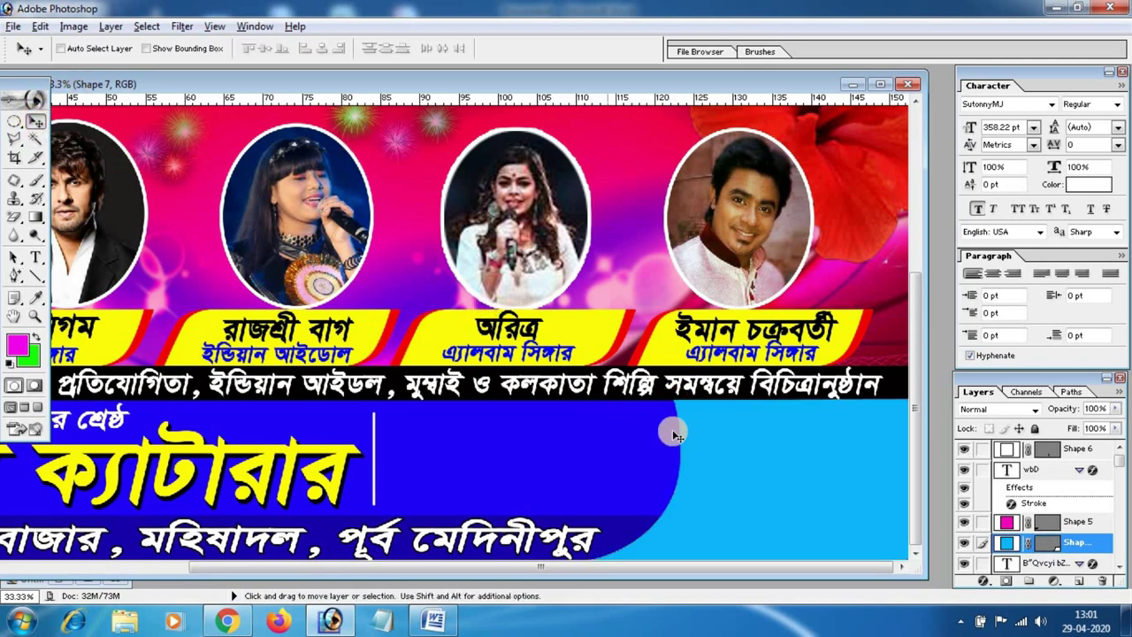
pyautogui.press('alt')
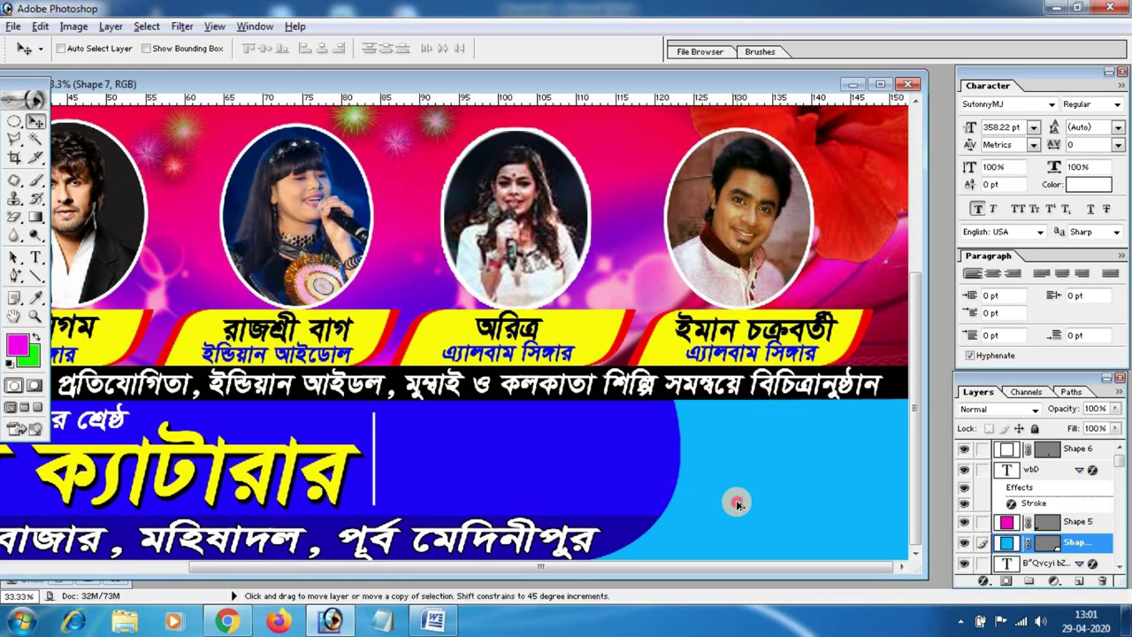
pyautogui.moveTo(738, 504); pyautogui.dragTo(752, 502)
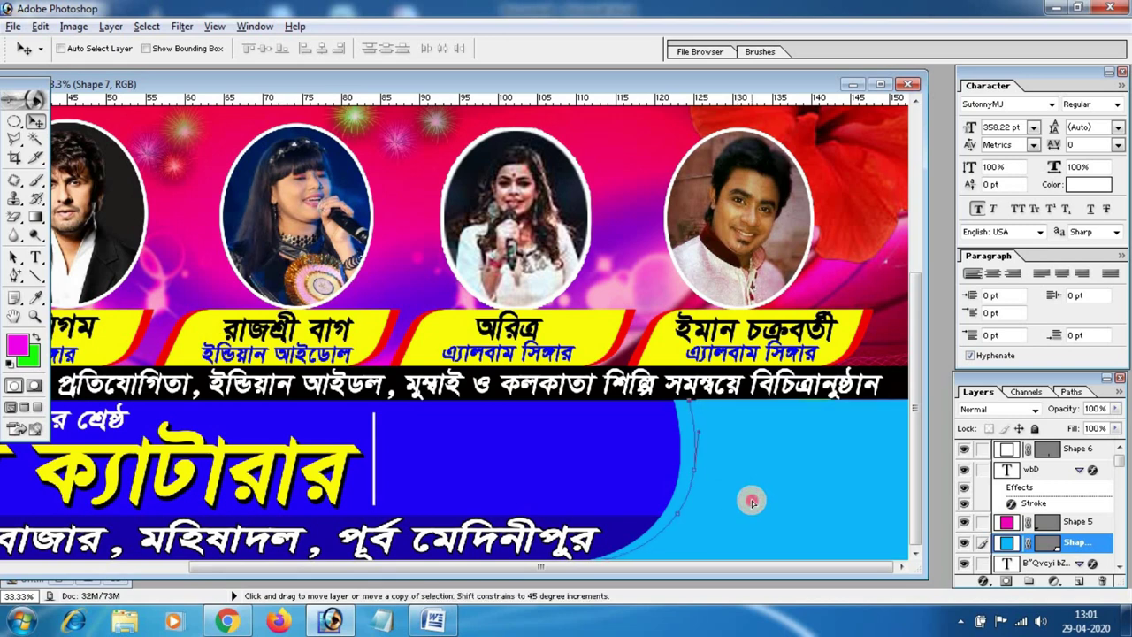
pyautogui.moveTo(752, 503); pyautogui.dragTo(748, 501)
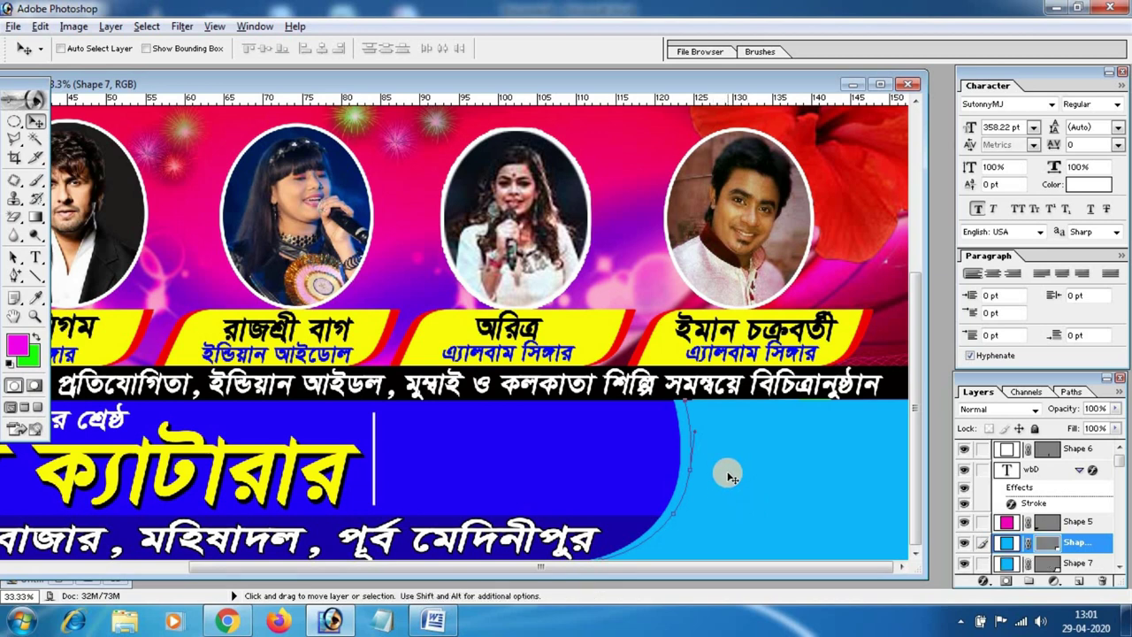
# - Recolour the copied shape's fill to pure red FE0000
pyautogui.doubleClick(1007, 543)
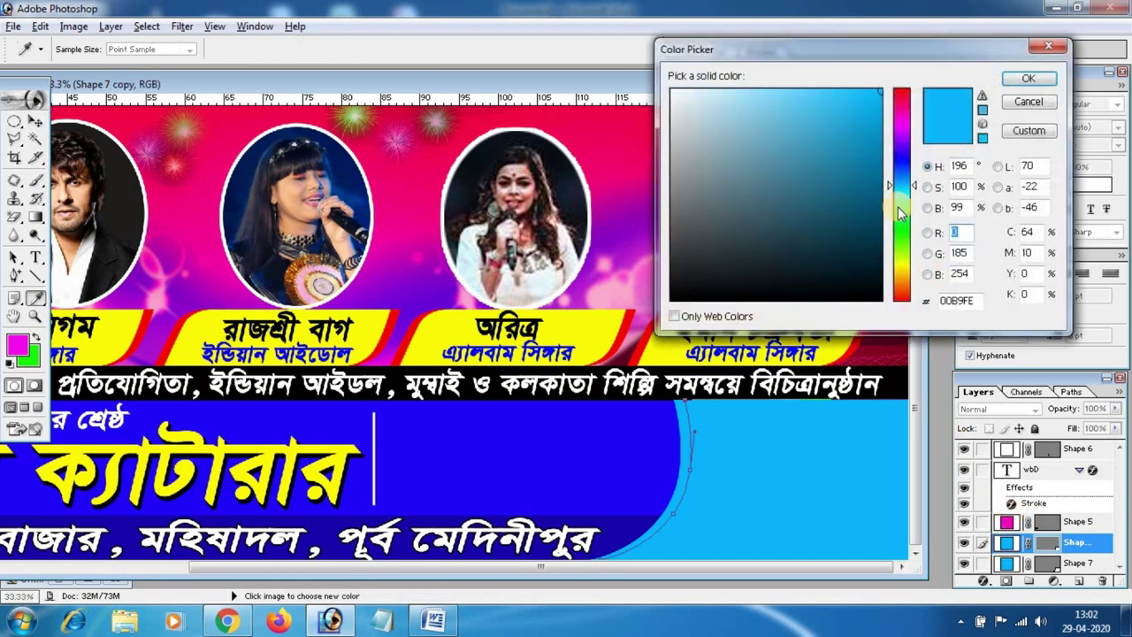
pyautogui.click(902, 121)
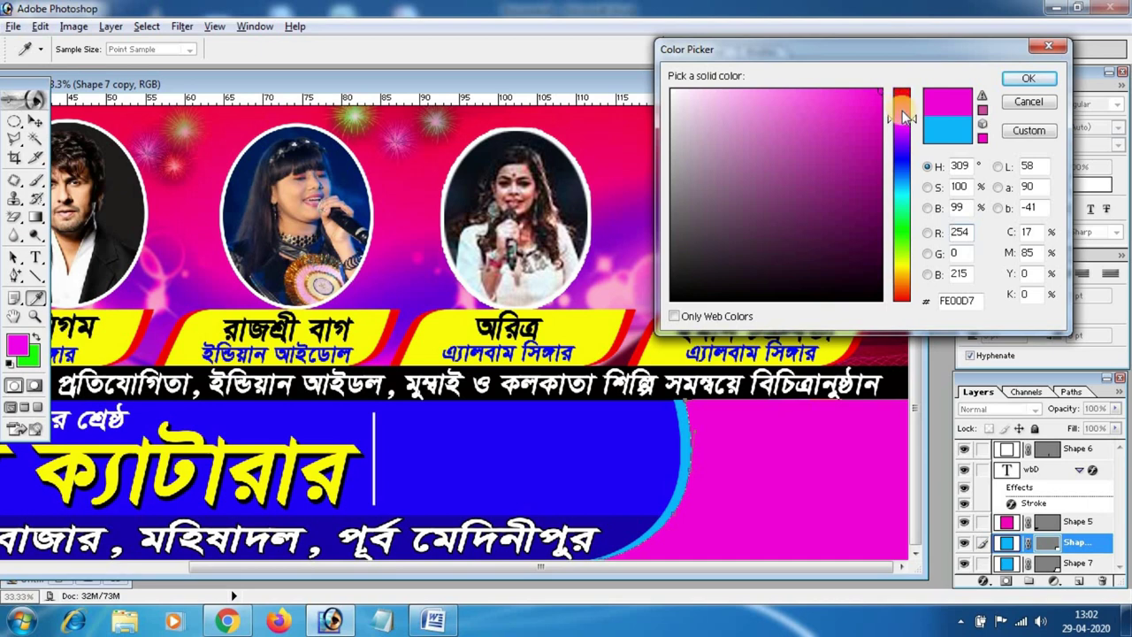
pyautogui.click(902, 110)
pyautogui.click(902, 101)
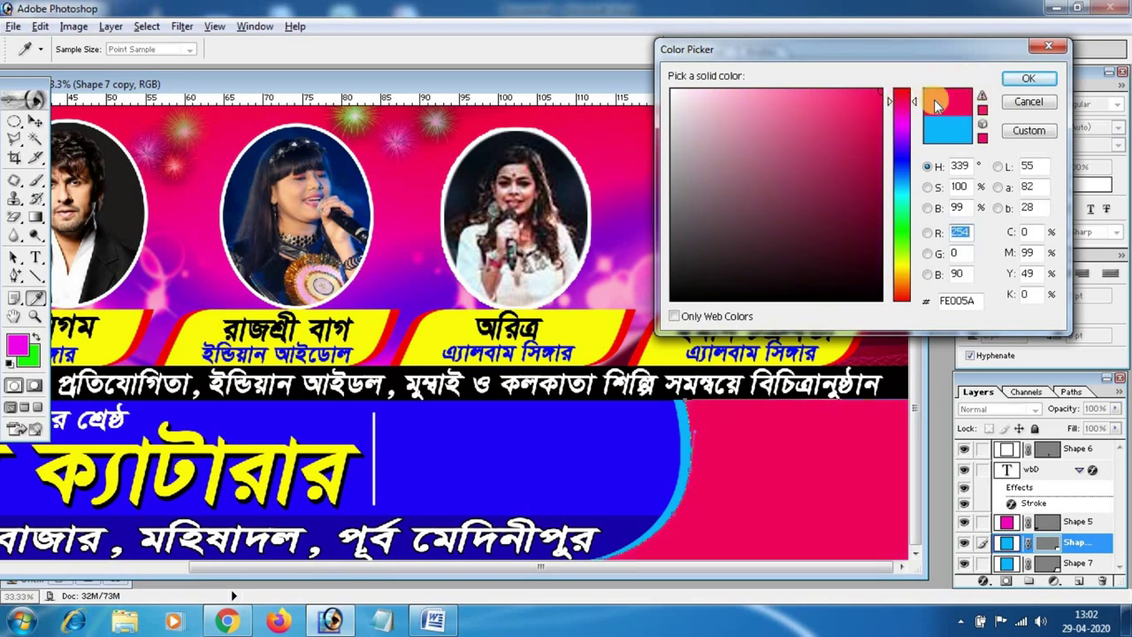
pyautogui.click(902, 88)
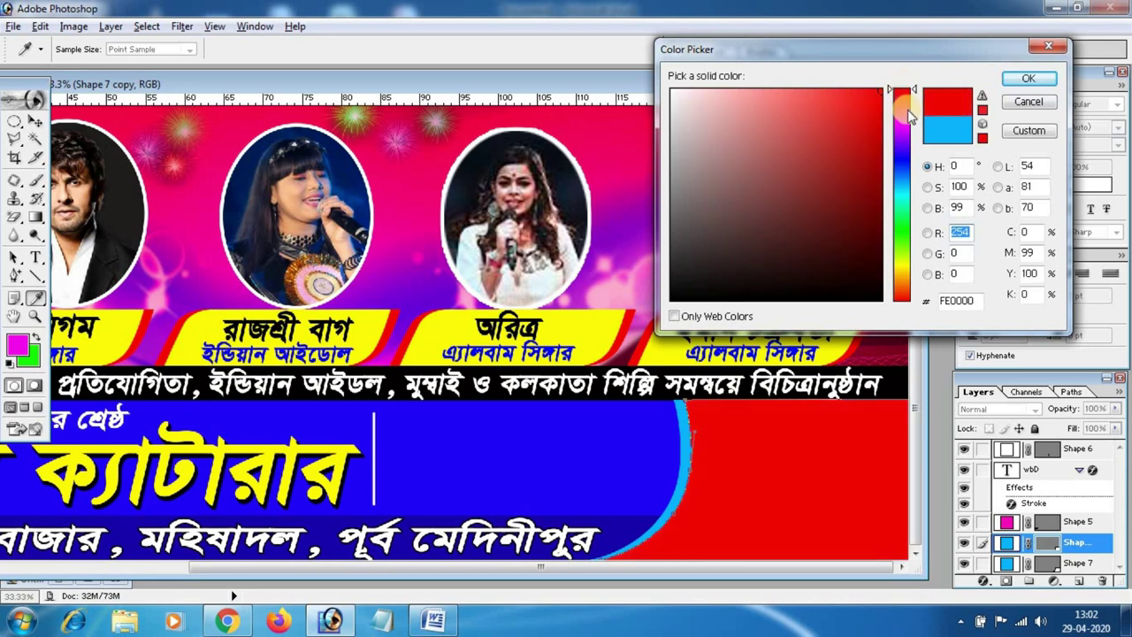
pyautogui.click(1035, 80)
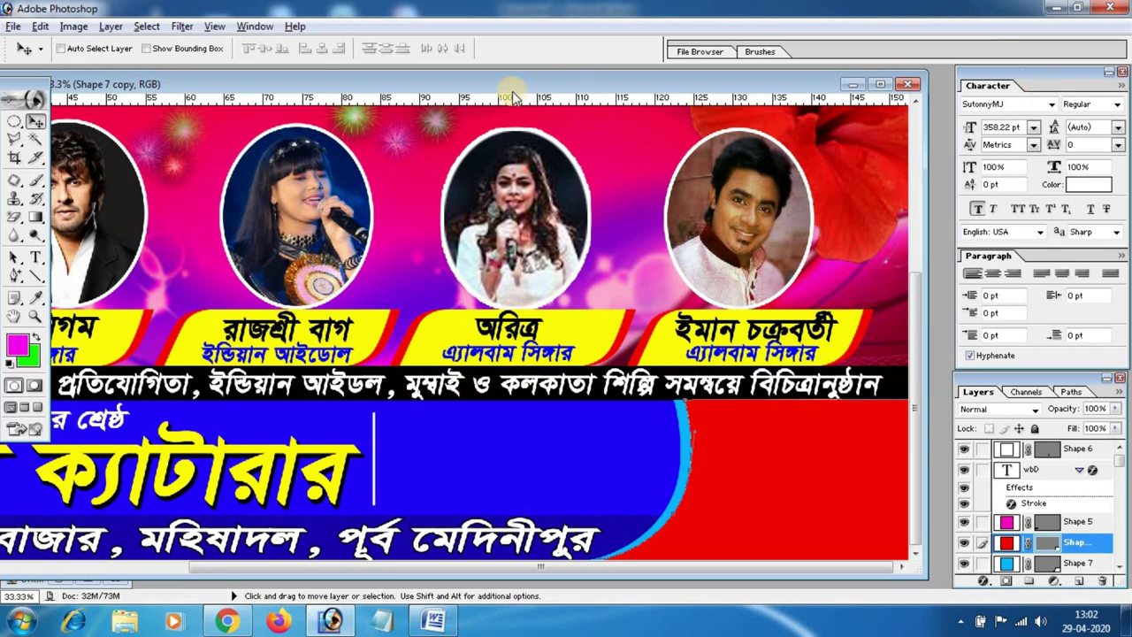
pyautogui.click(16, 279)
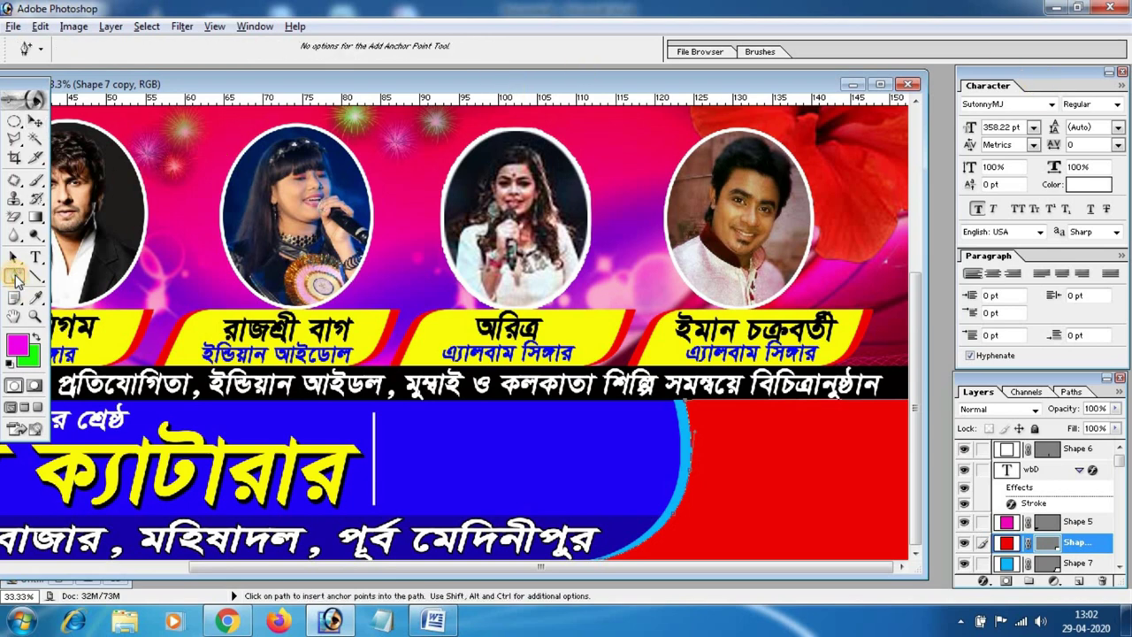
pyautogui.click(34, 121)
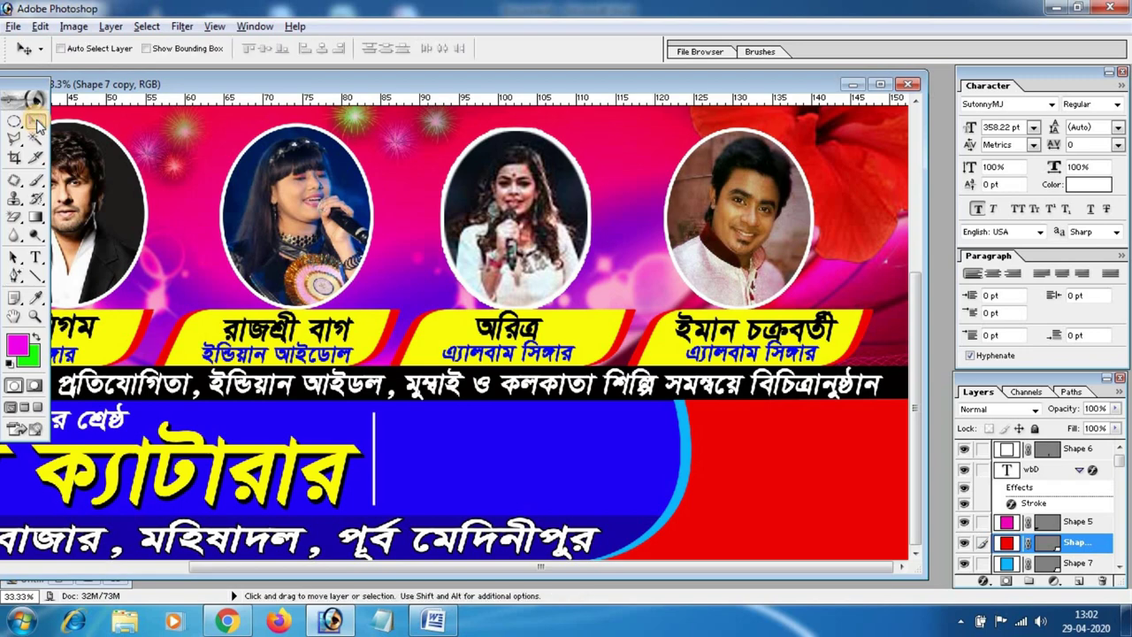
pyautogui.hotkey('ctrl', '-')
pyautogui.hotkey('ctrl', '-')
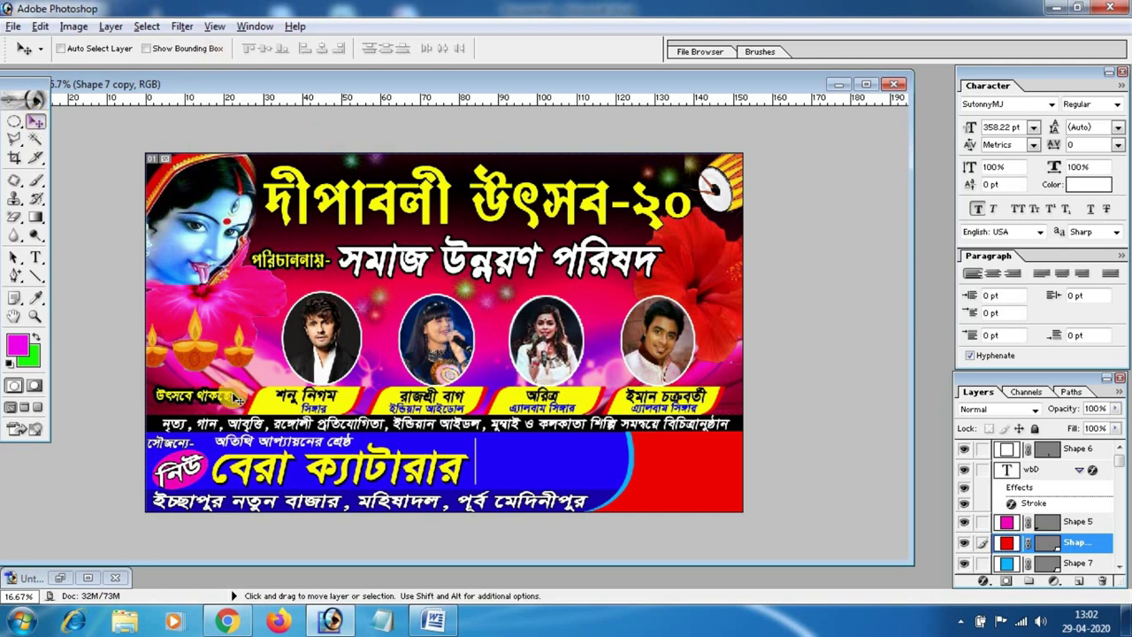
# - Switch to the Word document and select the proprietor name line
pyautogui.click(453, 624)
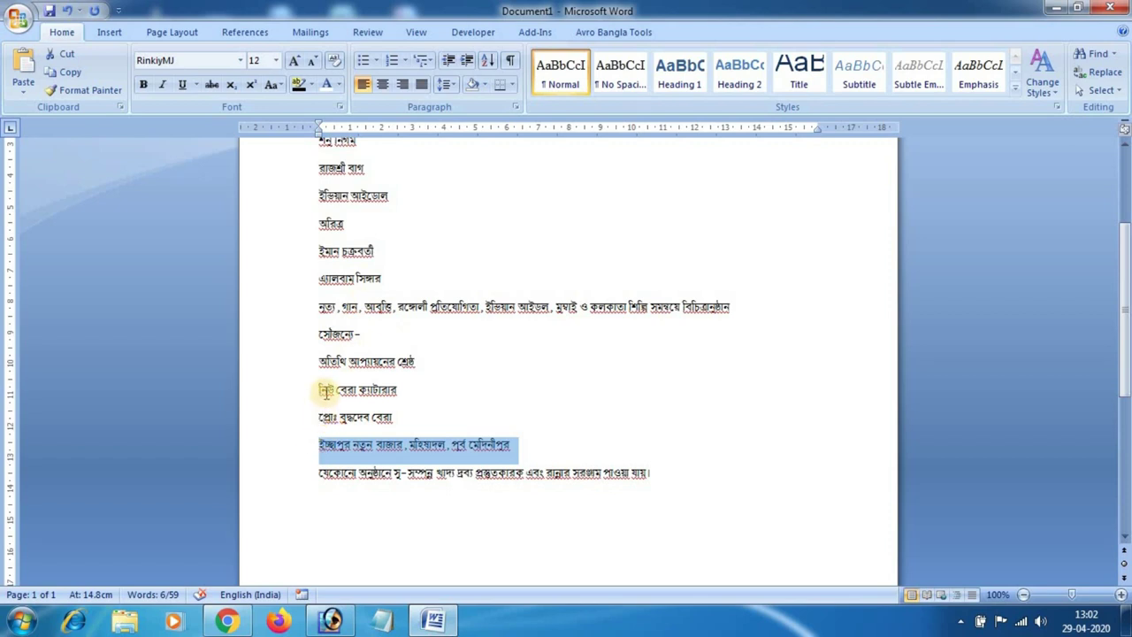
pyautogui.moveTo(320, 416); pyautogui.dragTo(393, 415)
pyautogui.hotkey('ctrl', 'c')
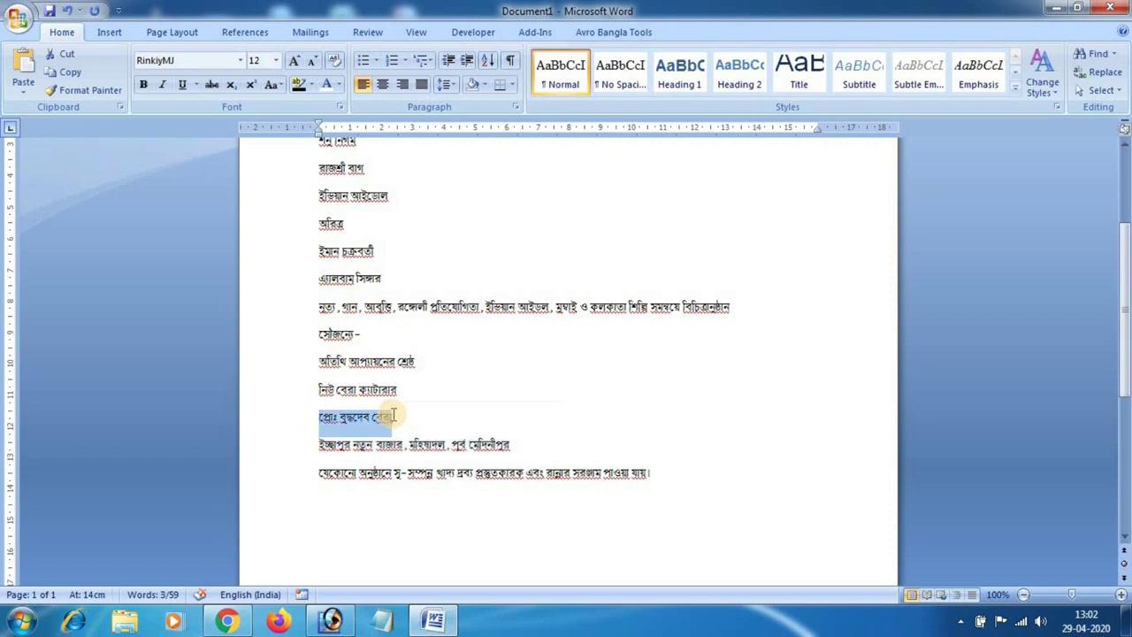
# - Paste the proprietor's name as a new text layer in the bottom band
pyautogui.hotkey('alt', 'Tab')
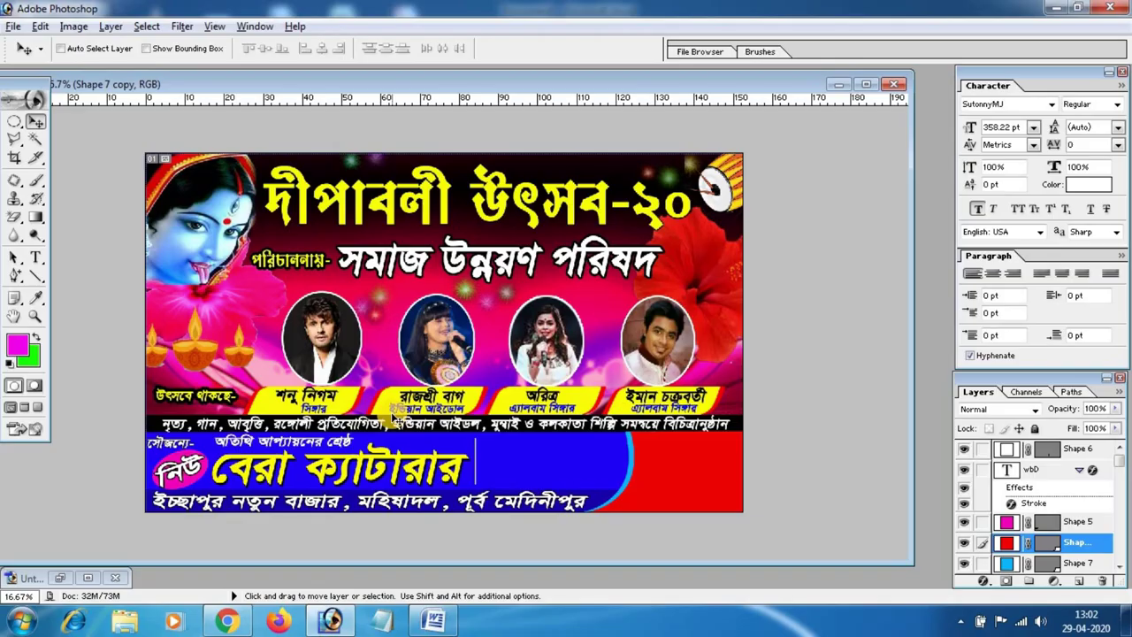
pyautogui.click(36, 259)
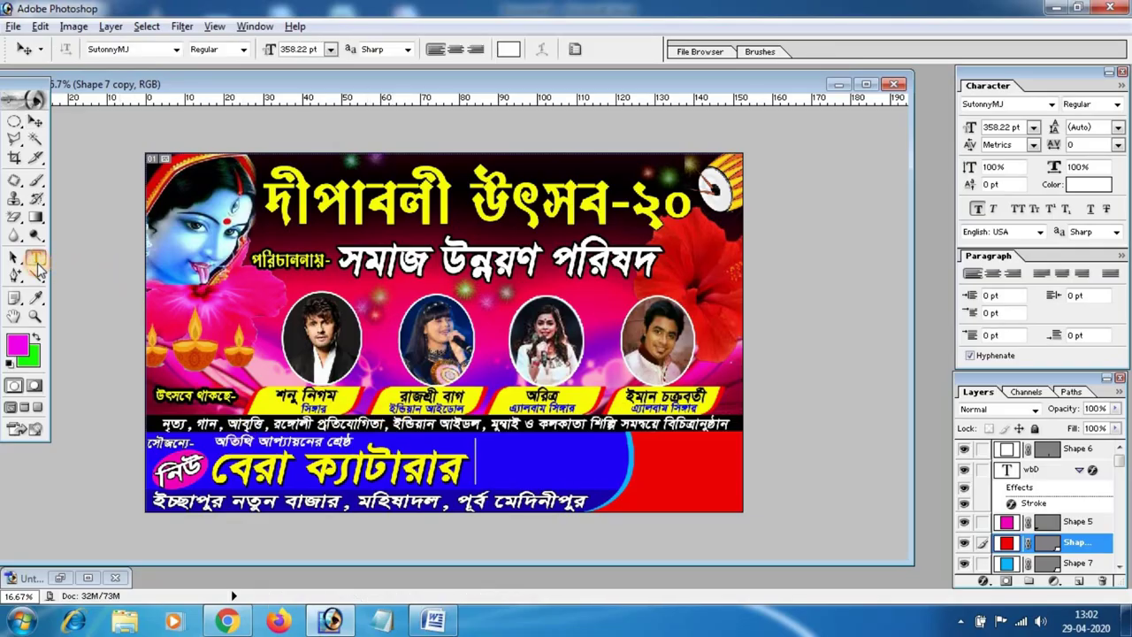
pyautogui.click(484, 453)
pyautogui.hotkey('ctrl', 'v')
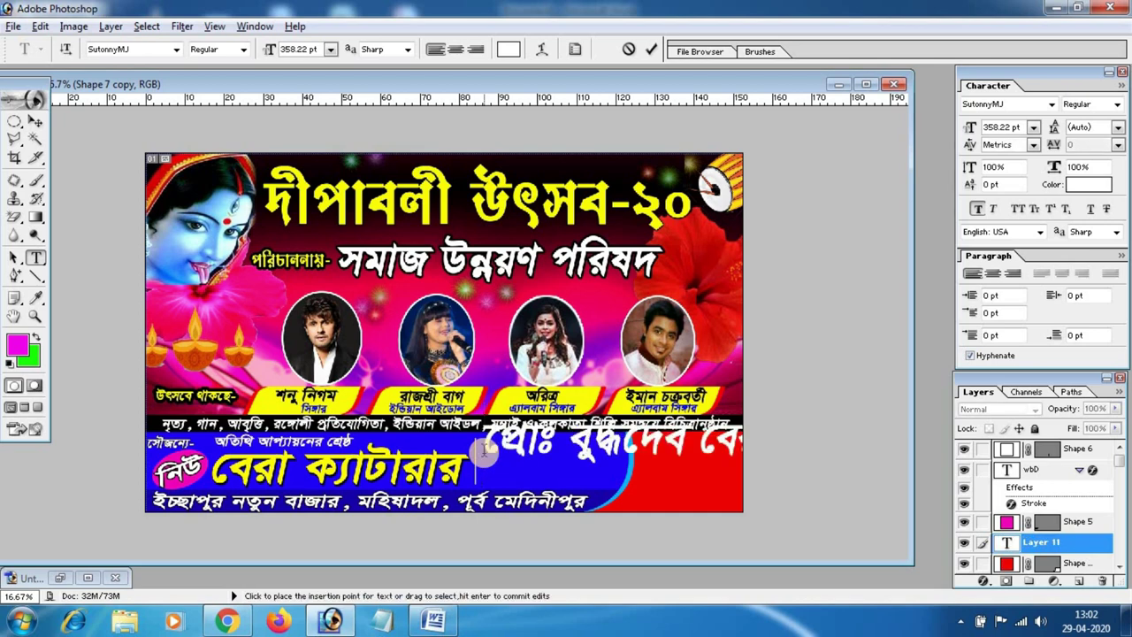
pyautogui.hotkey('ctrl', 't')
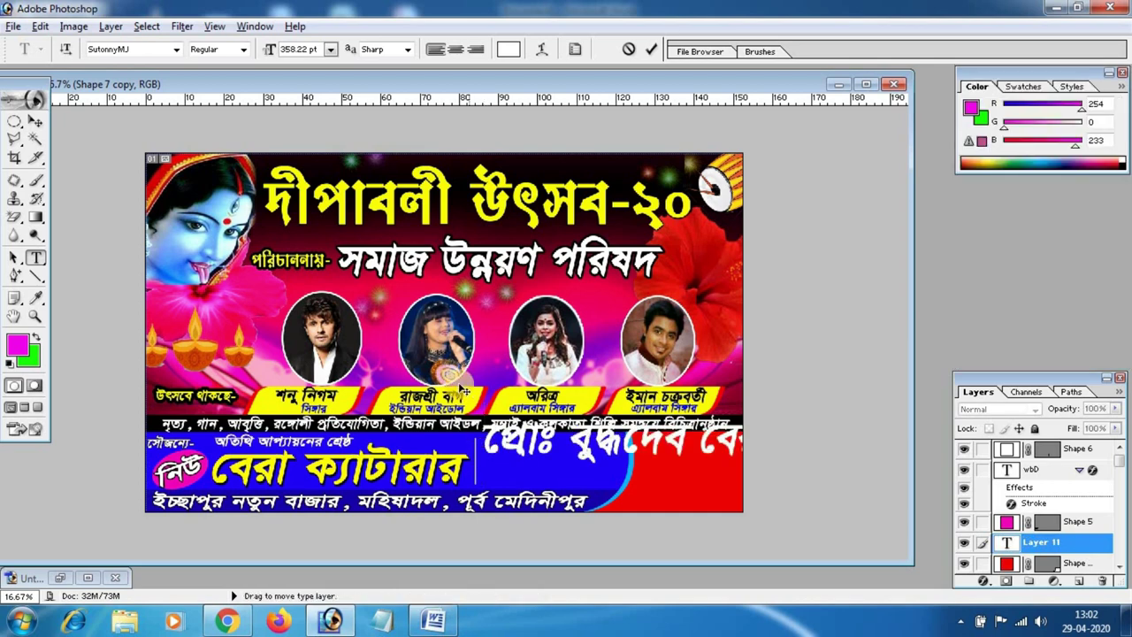
pyautogui.hotkey('ctrl', 't')
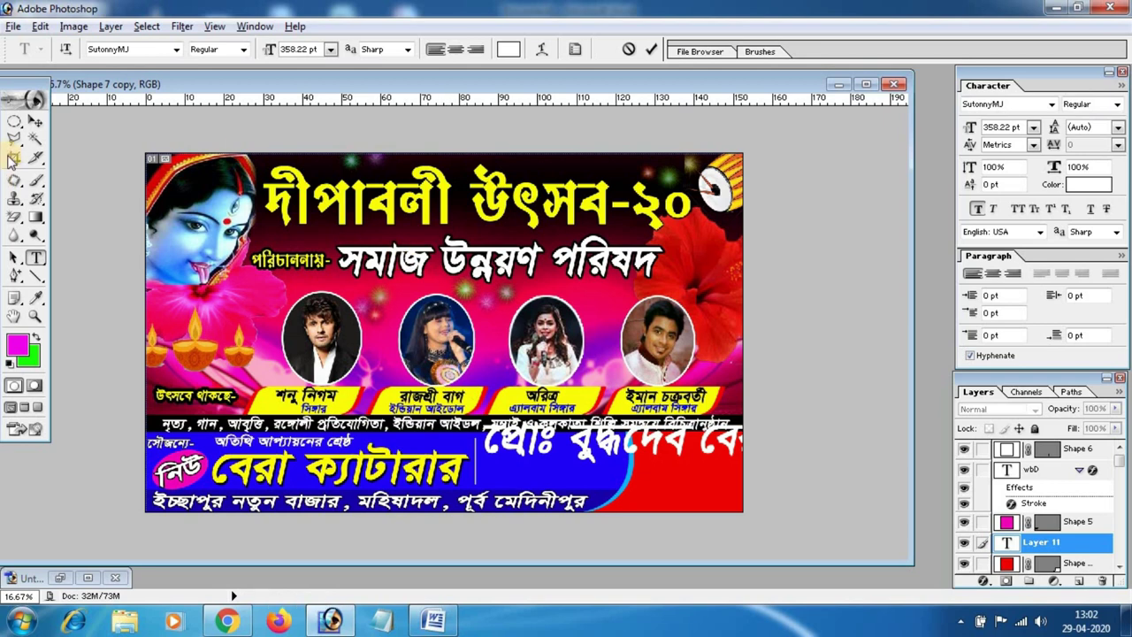
# - Scale the pasted name text down to fit beside the caterer name
pyautogui.click(35, 124)
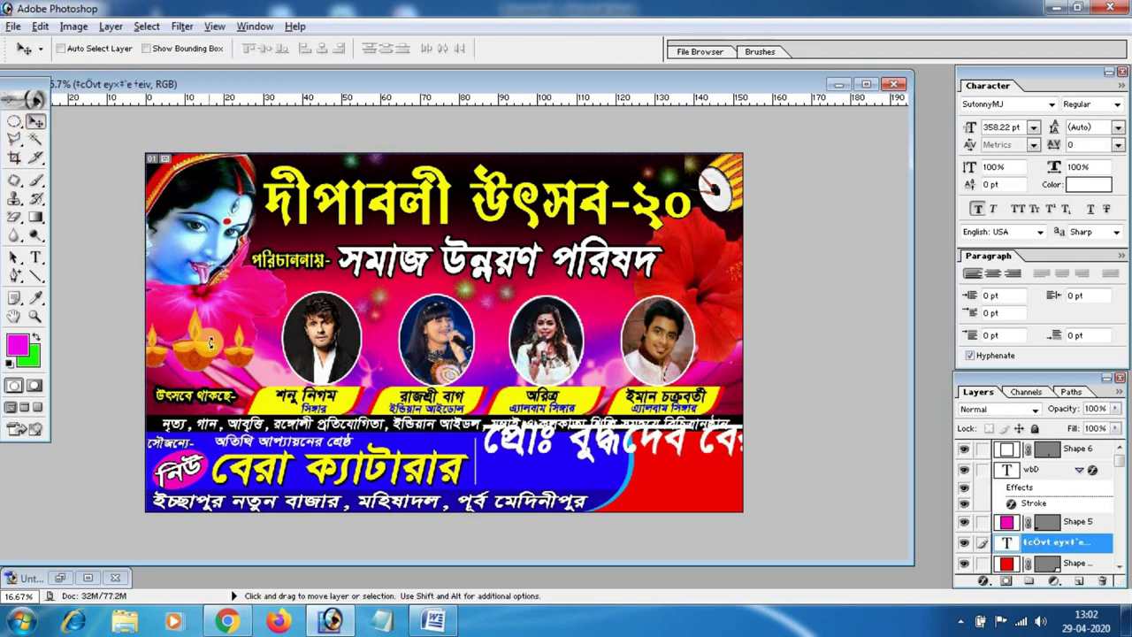
pyautogui.hotkey('ctrl', 't')
pyautogui.moveTo(480, 454); pyautogui.dragTo(622, 435)
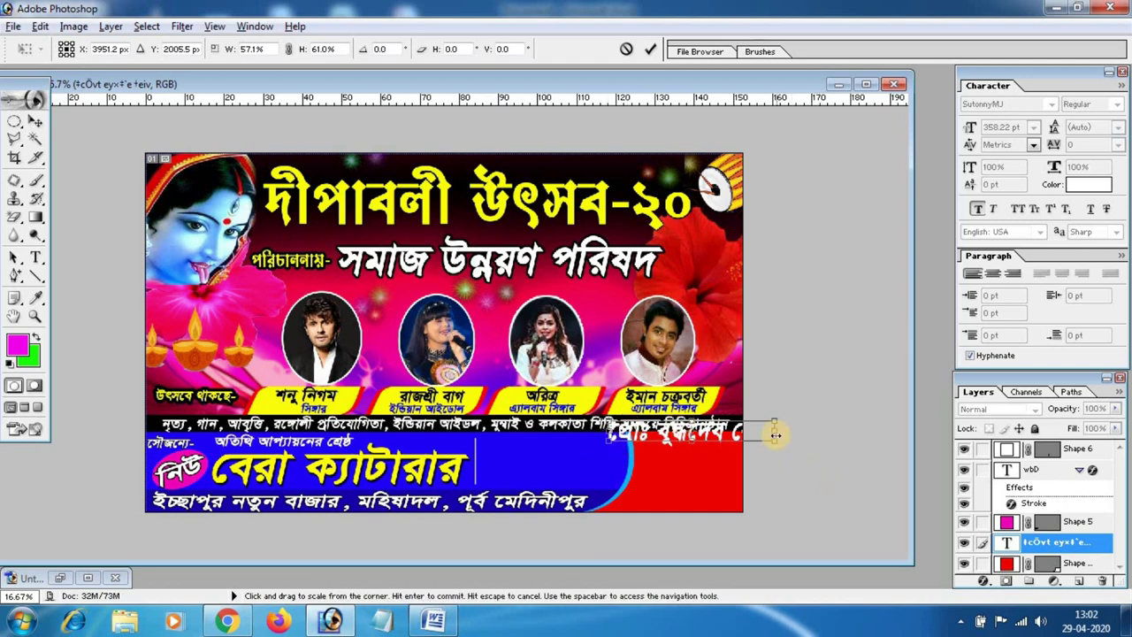
pyautogui.moveTo(774, 439); pyautogui.dragTo(591, 454)
pyautogui.press('Return')
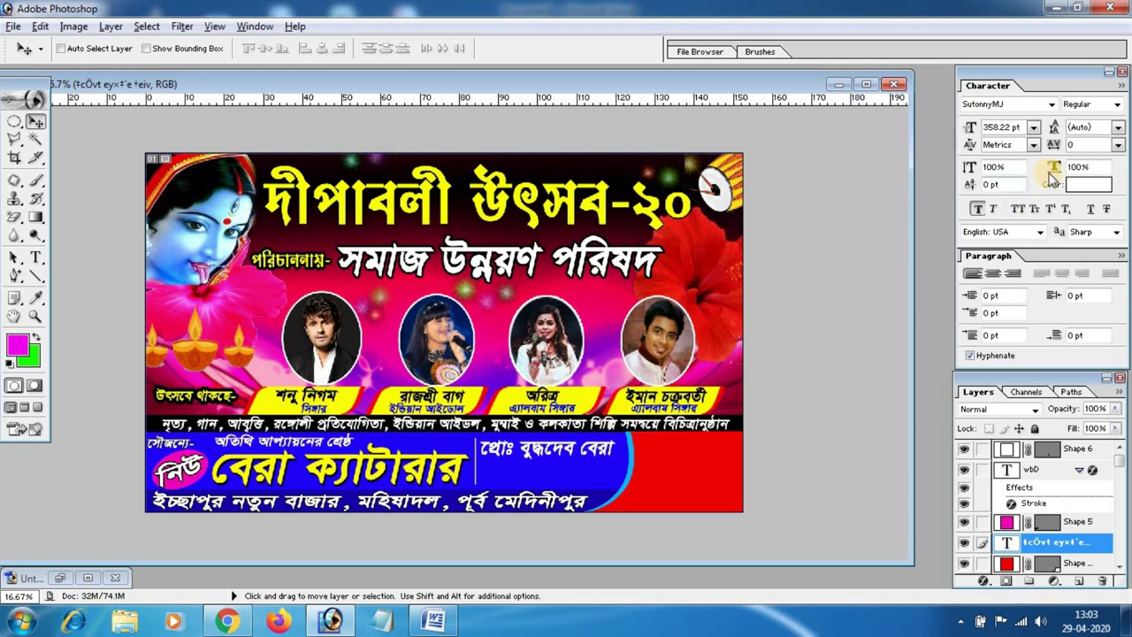
# - Set the text colour to fully saturated yellow FCED00
pyautogui.click(1077, 186)
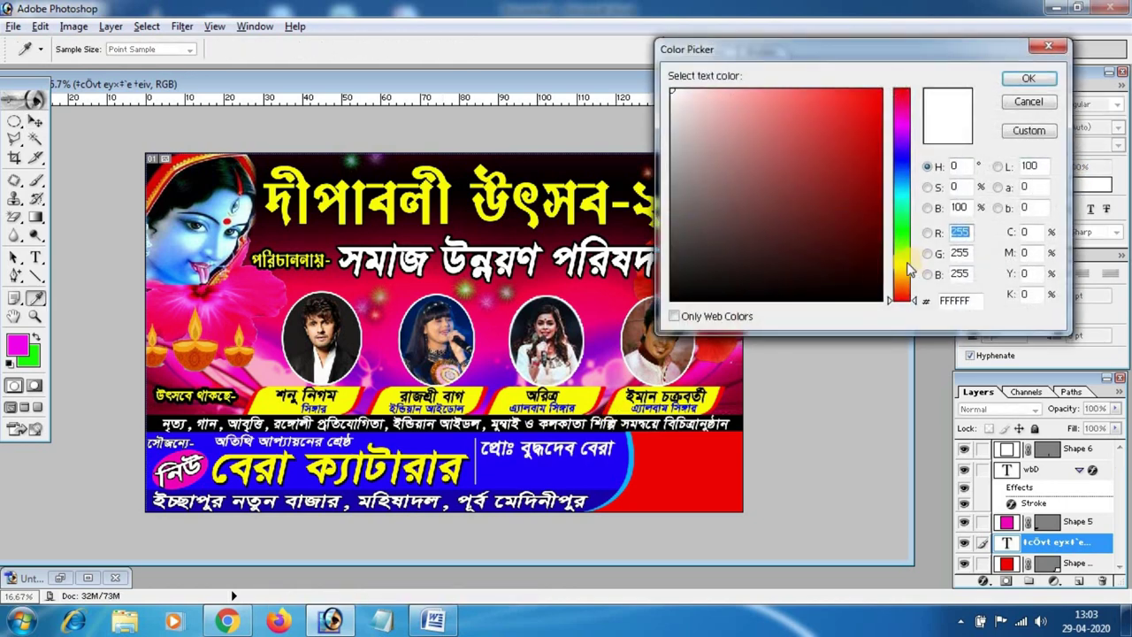
pyautogui.click(905, 267)
pyautogui.click(880, 92)
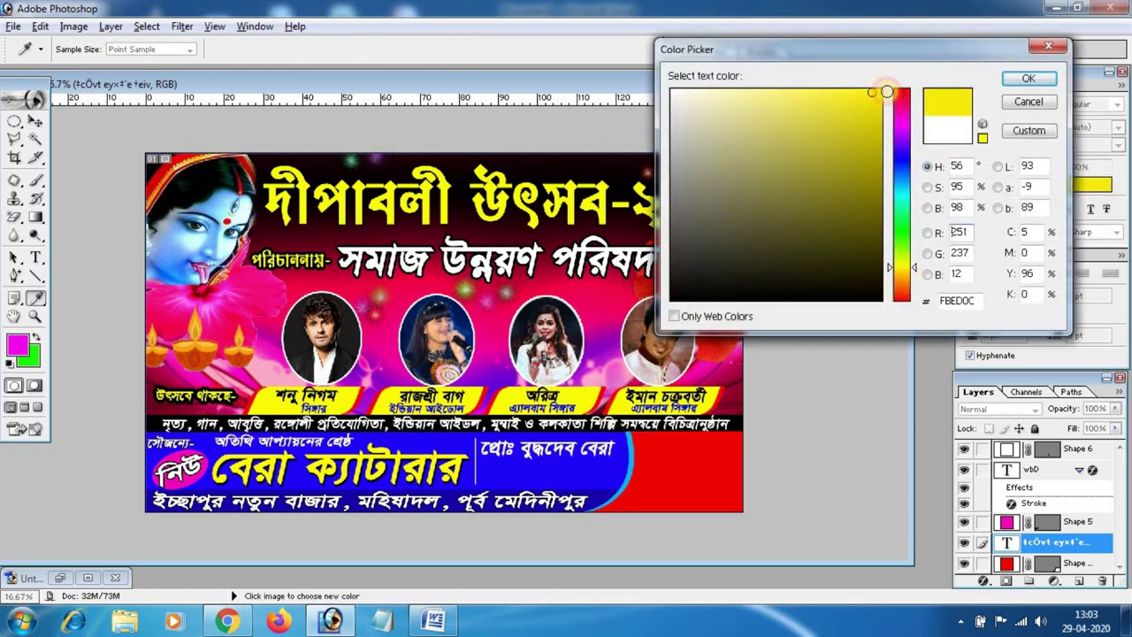
pyautogui.click(1025, 80)
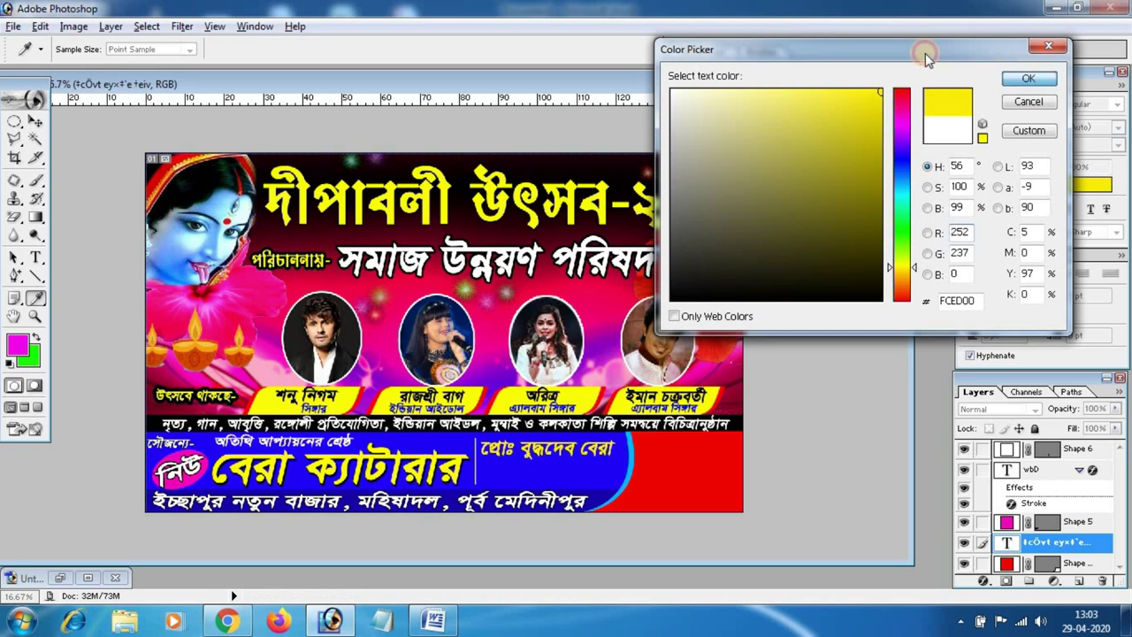
pyautogui.press('v')
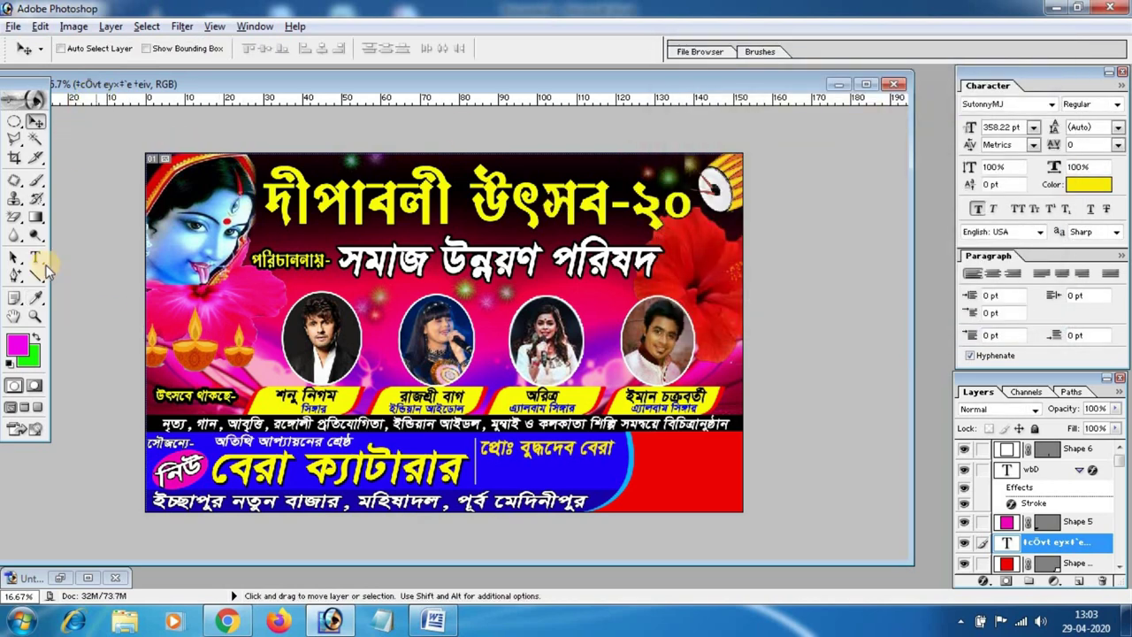
pyautogui.click(36, 256)
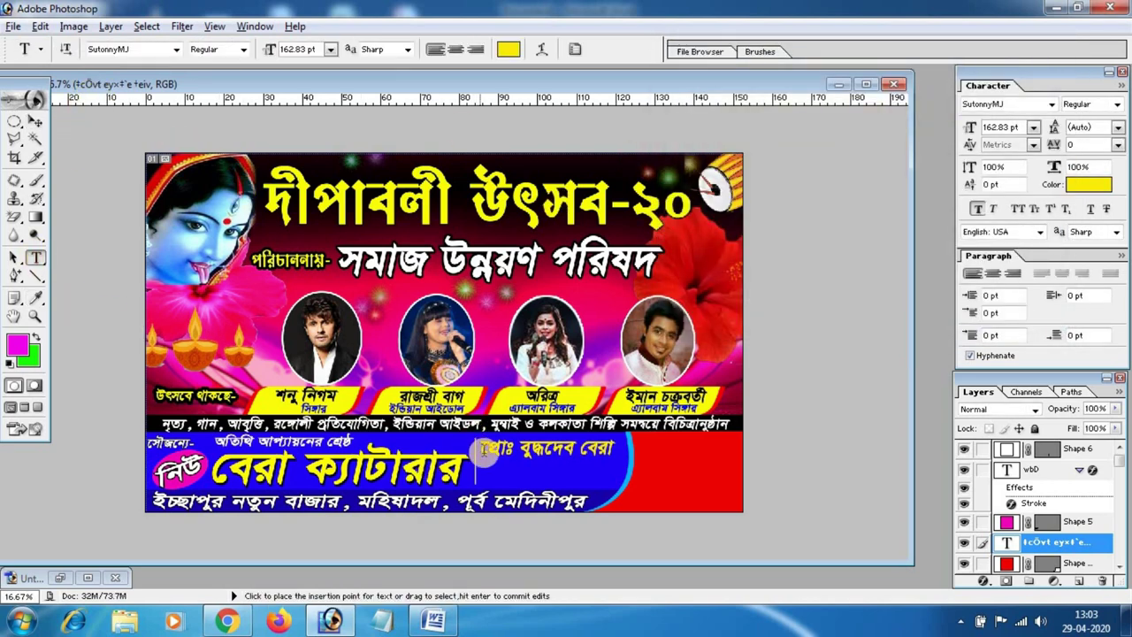
# - Select the proprietor's name text and preview fonts starting from SiyamSa
pyautogui.moveTo(482, 451); pyautogui.dragTo(663, 447)
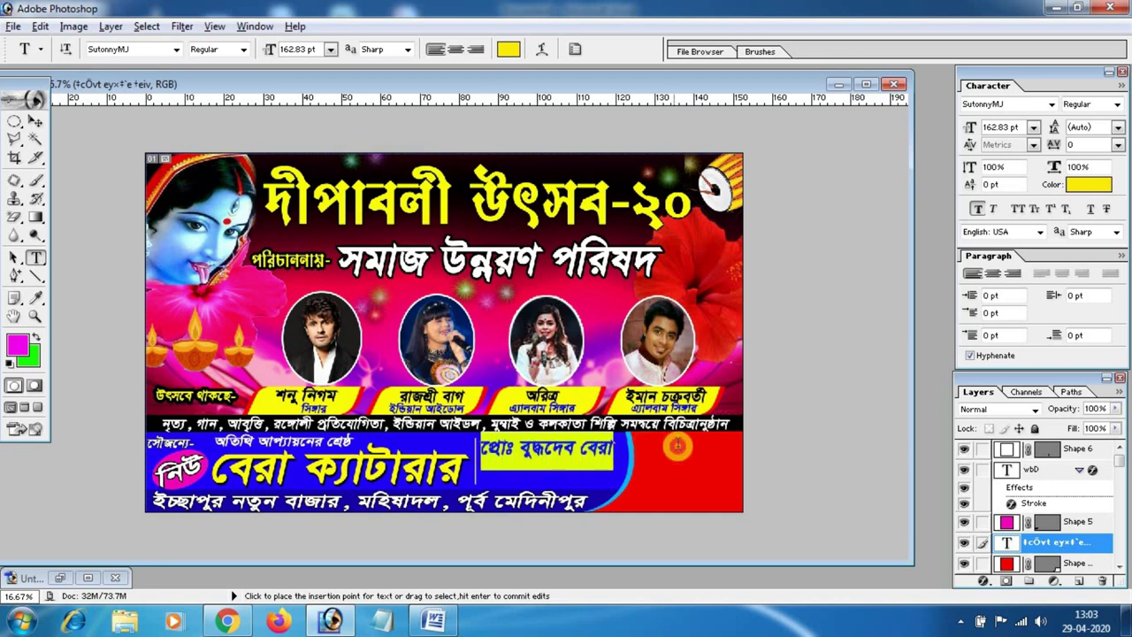
pyautogui.click(144, 47)
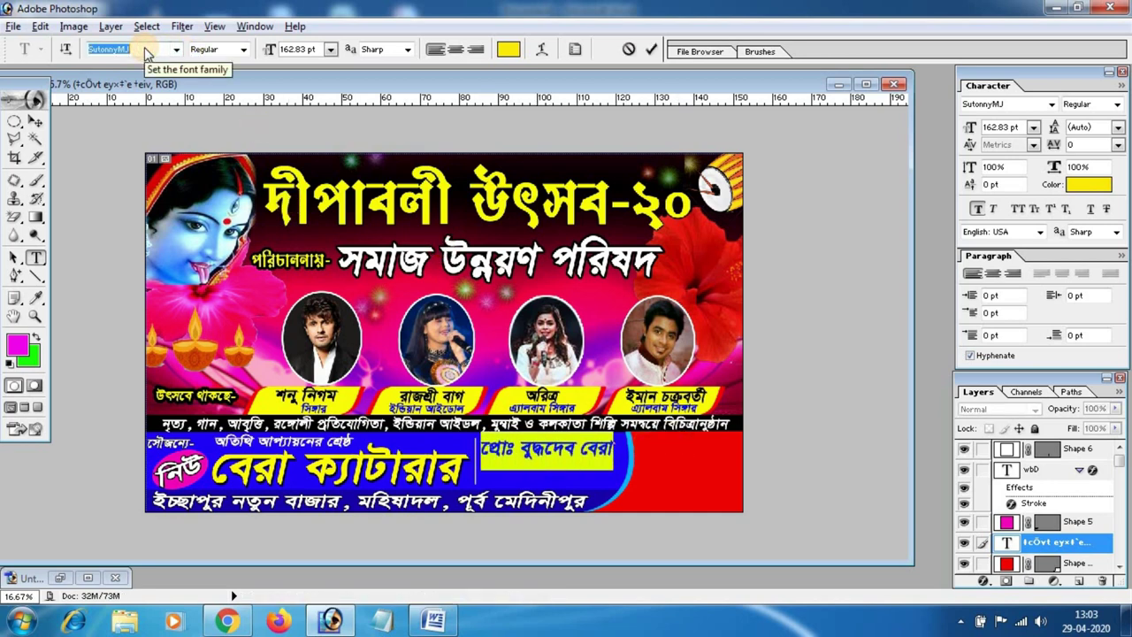
pyautogui.write('Siyam')
pyautogui.write('S')
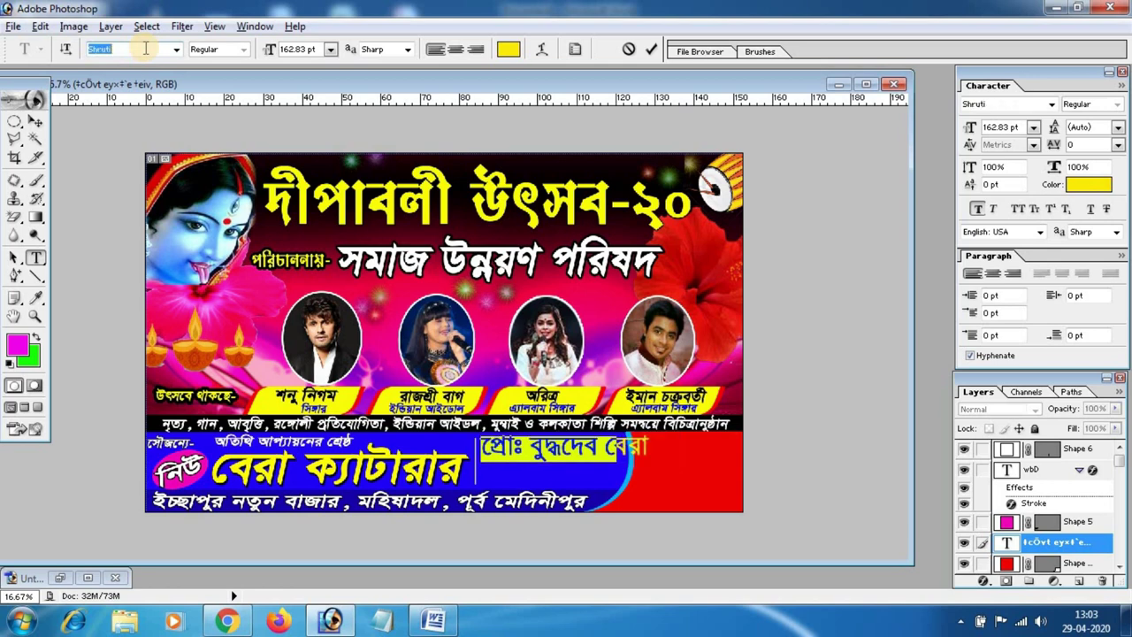
pyautogui.write('arna')
pyautogui.press('Down')
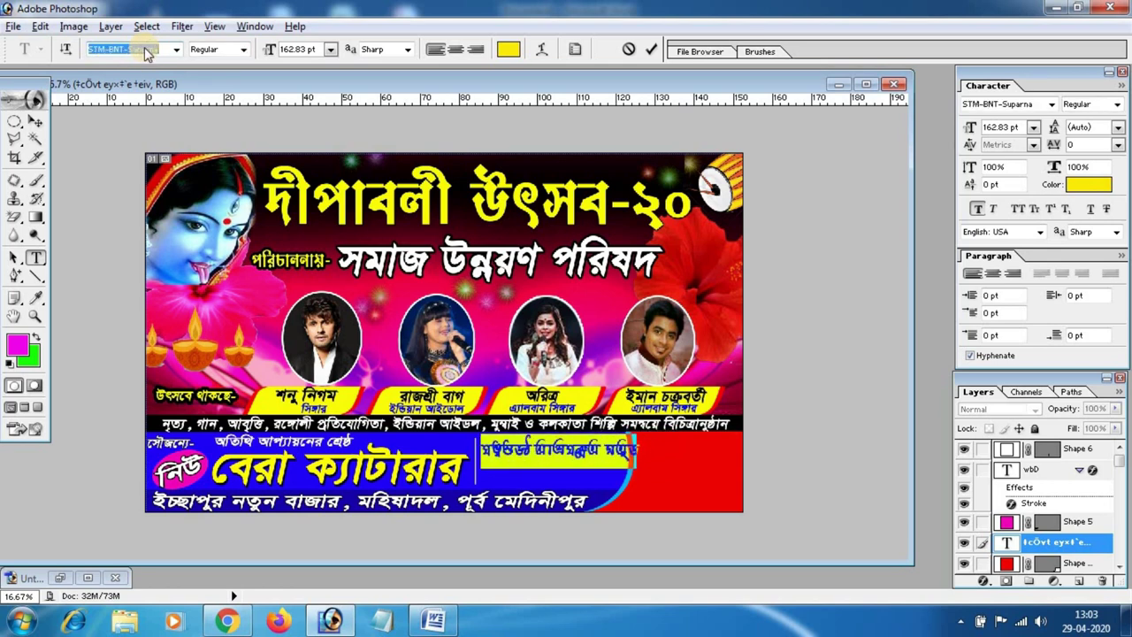
pyautogui.press('Down')
pyautogui.press('Down')
pyautogui.press('Down')
pyautogui.press('Down')
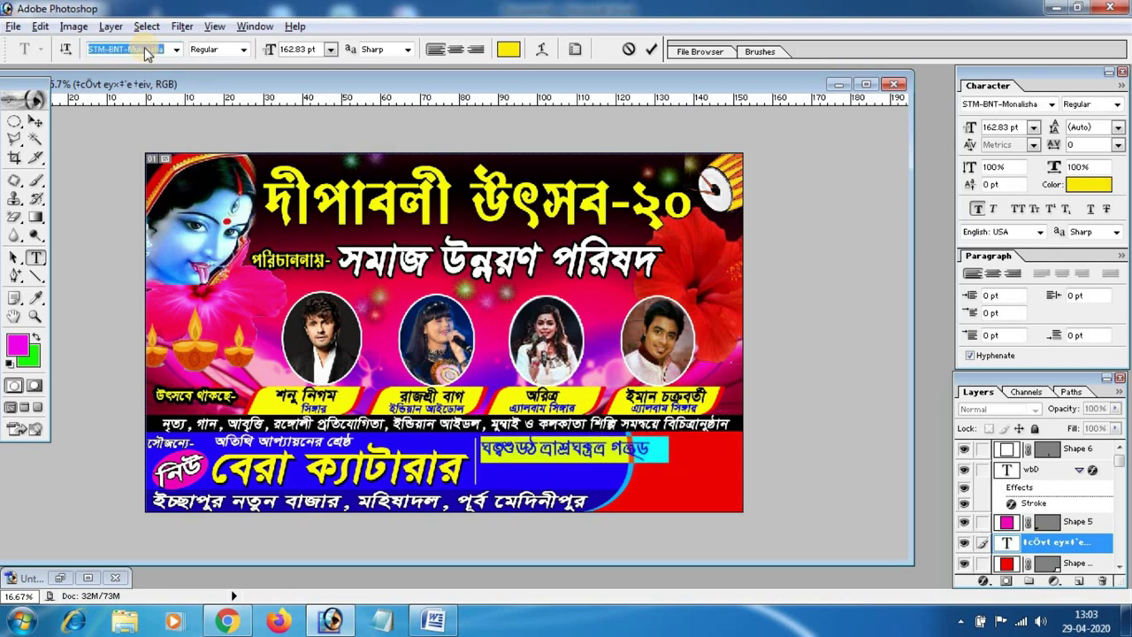
pyautogui.press('Down')
pyautogui.press('Down')
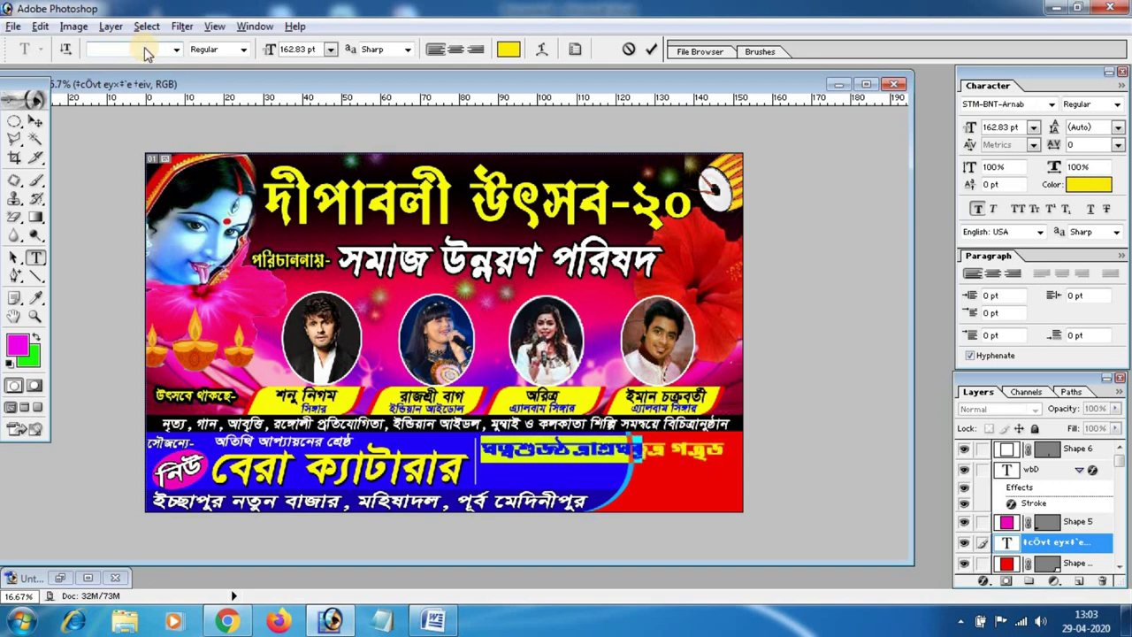
pyautogui.press('Down')
pyautogui.press('Down')
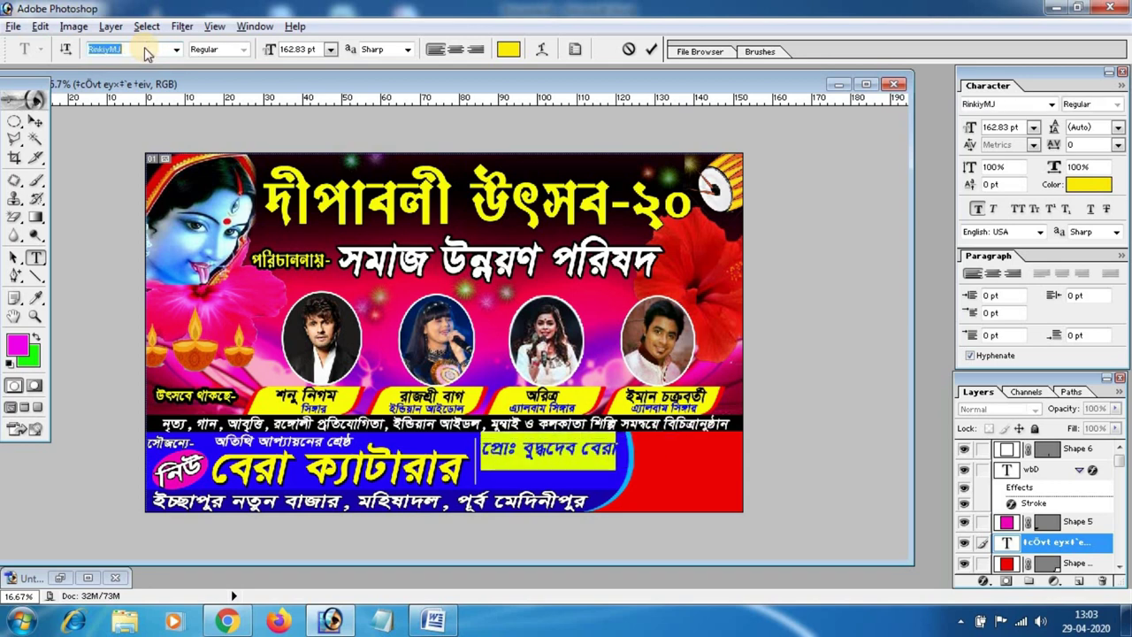
pyautogui.press('Down')
pyautogui.press('Down')
pyautogui.press('Down')
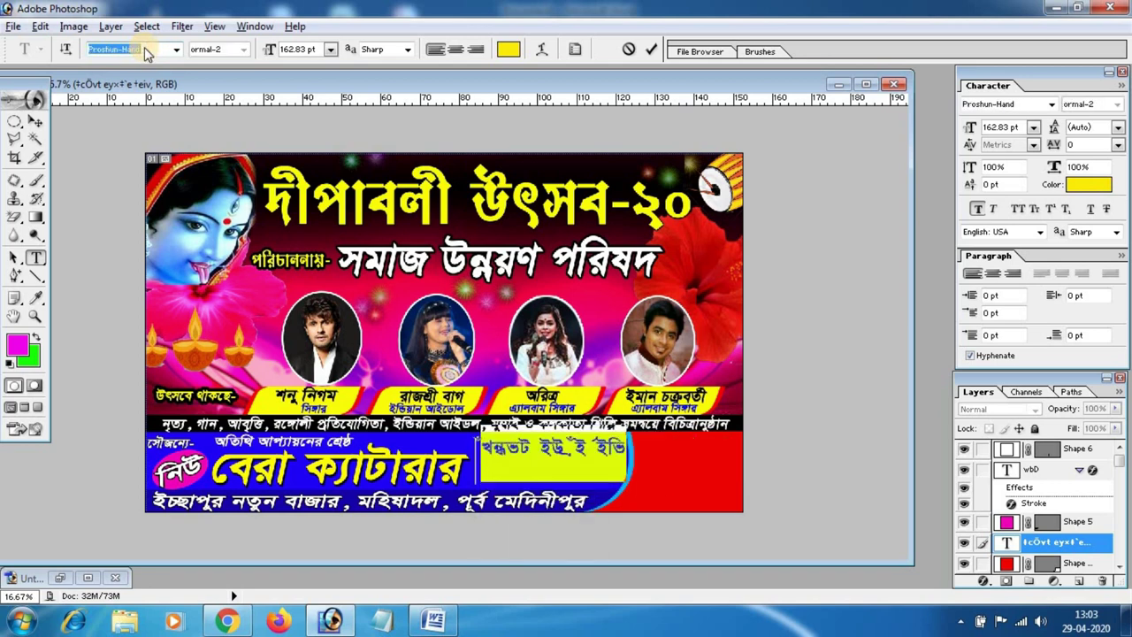
pyautogui.press('Down')
pyautogui.press('Down')
pyautogui.press('Down')
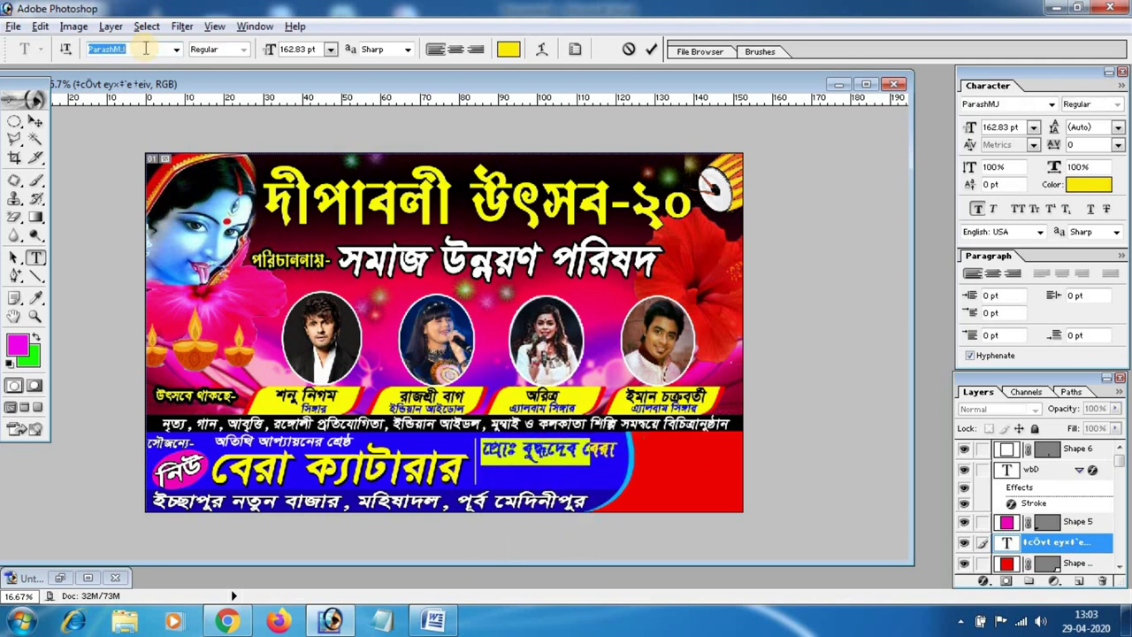
# - Cycle through nearby fonts and settle on KeertankhulaMJ for the name
pyautogui.press('Up')
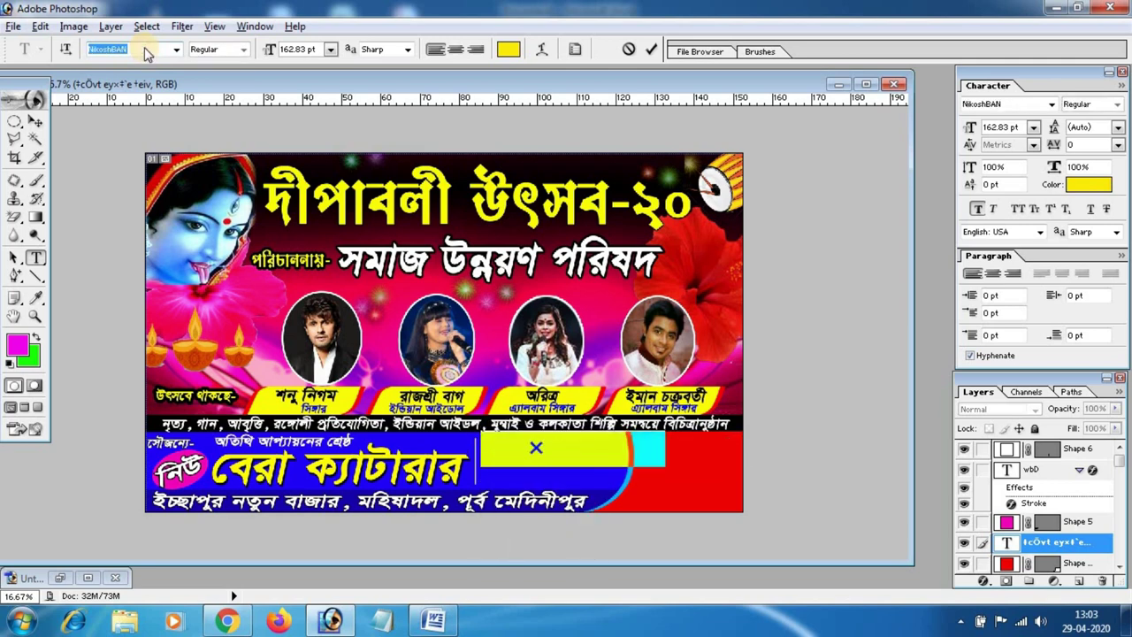
pyautogui.press('Up')
pyautogui.press('Up')
pyautogui.press('Up')
pyautogui.press('Down')
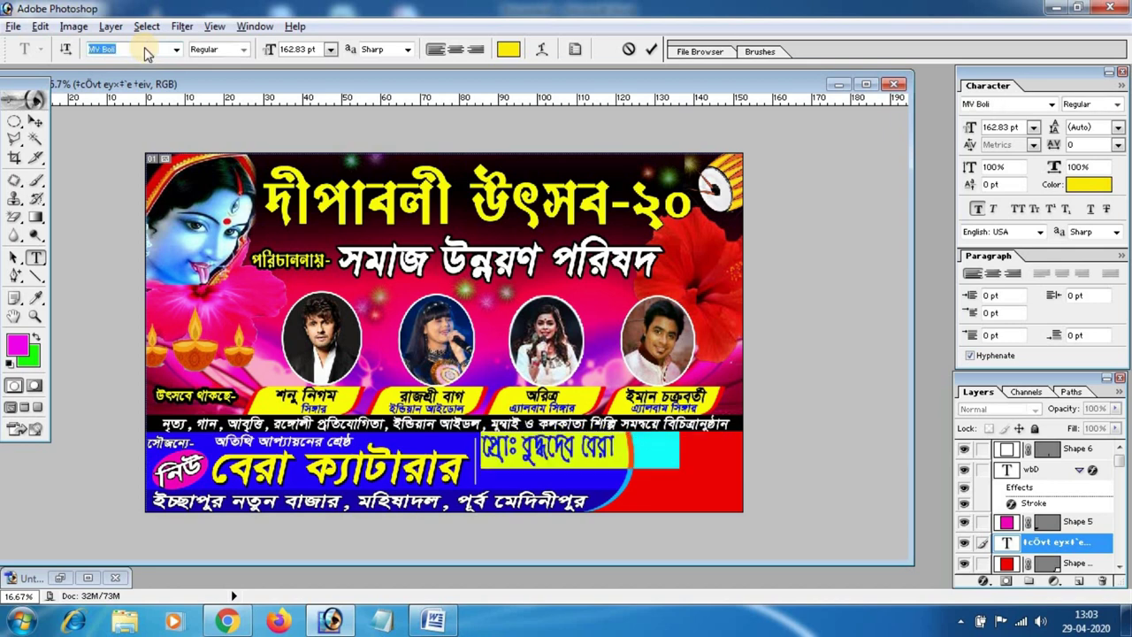
pyautogui.press('Down')
pyautogui.press('Down')
pyautogui.press('Down')
pyautogui.press('Up')
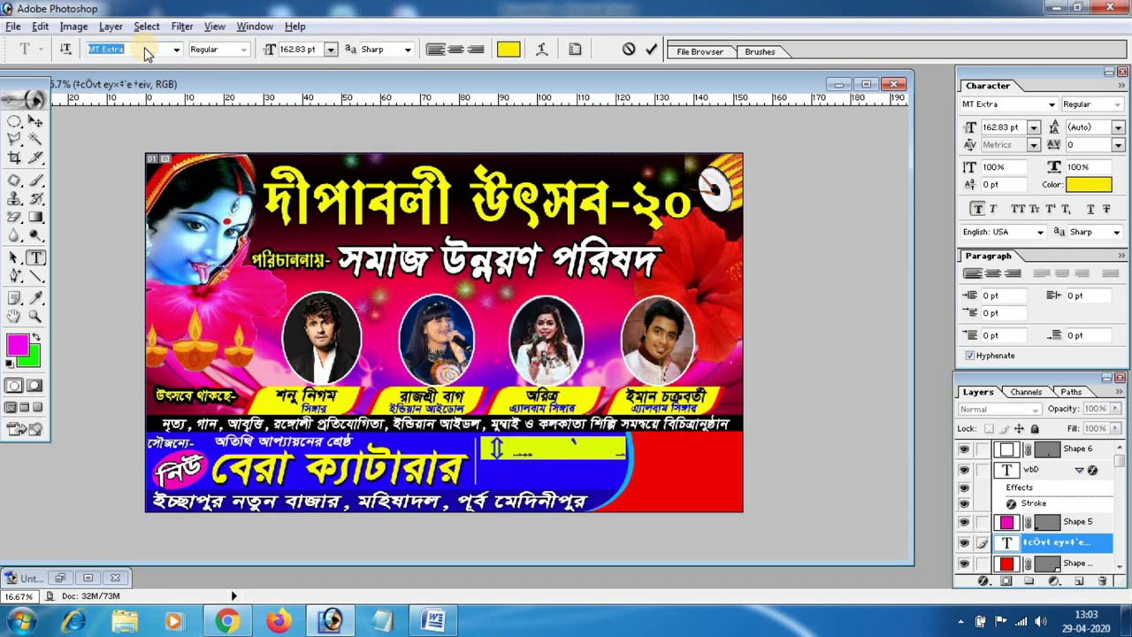
pyautogui.press('Up')
pyautogui.press('Up')
pyautogui.press('Up')
pyautogui.press('Up')
pyautogui.press('Up')
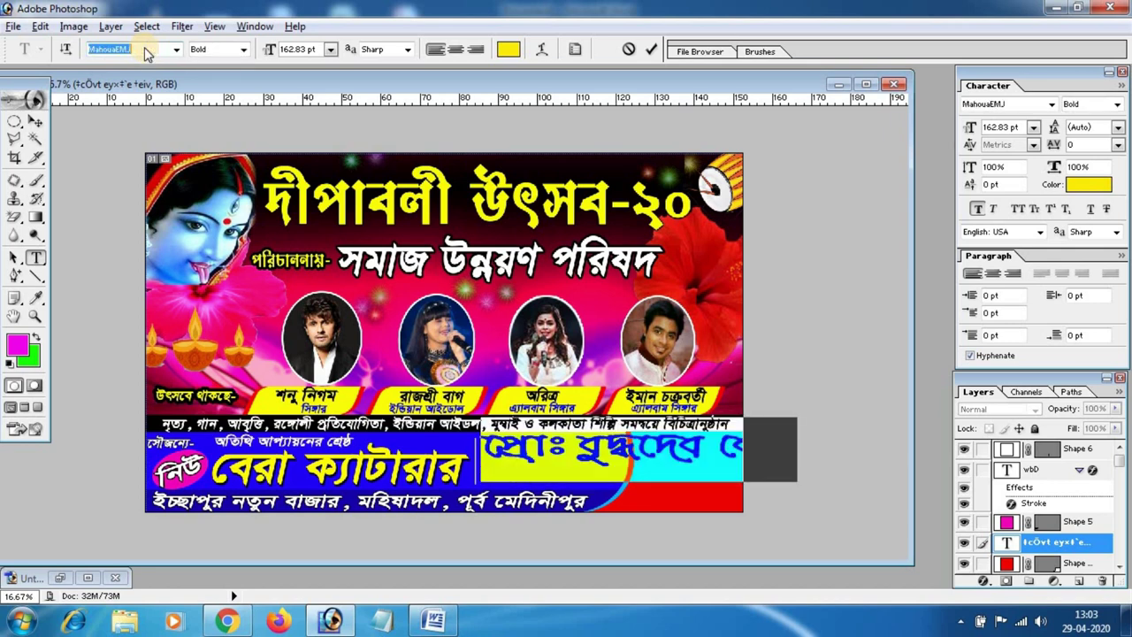
pyautogui.press('Up')
pyautogui.press('Up')
pyautogui.press('Up')
pyautogui.press('Up')
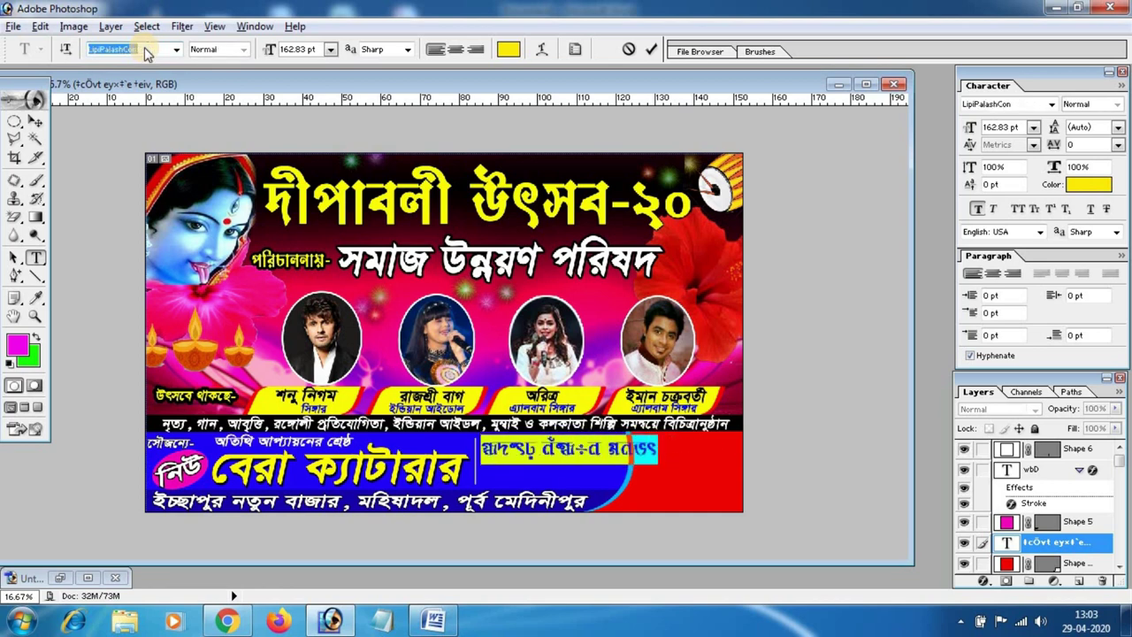
pyautogui.press('Up')
pyautogui.press('Up')
pyautogui.press('Up')
pyautogui.press('Up')
pyautogui.press('Up')
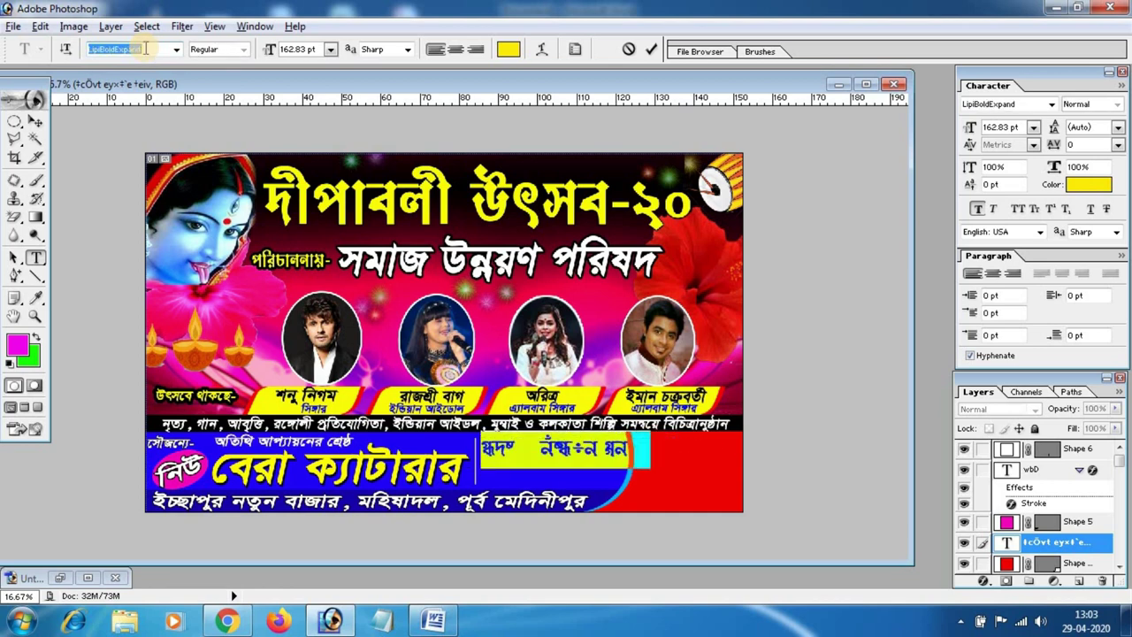
pyautogui.press('Up')
pyautogui.press('Up')
pyautogui.press('Up')
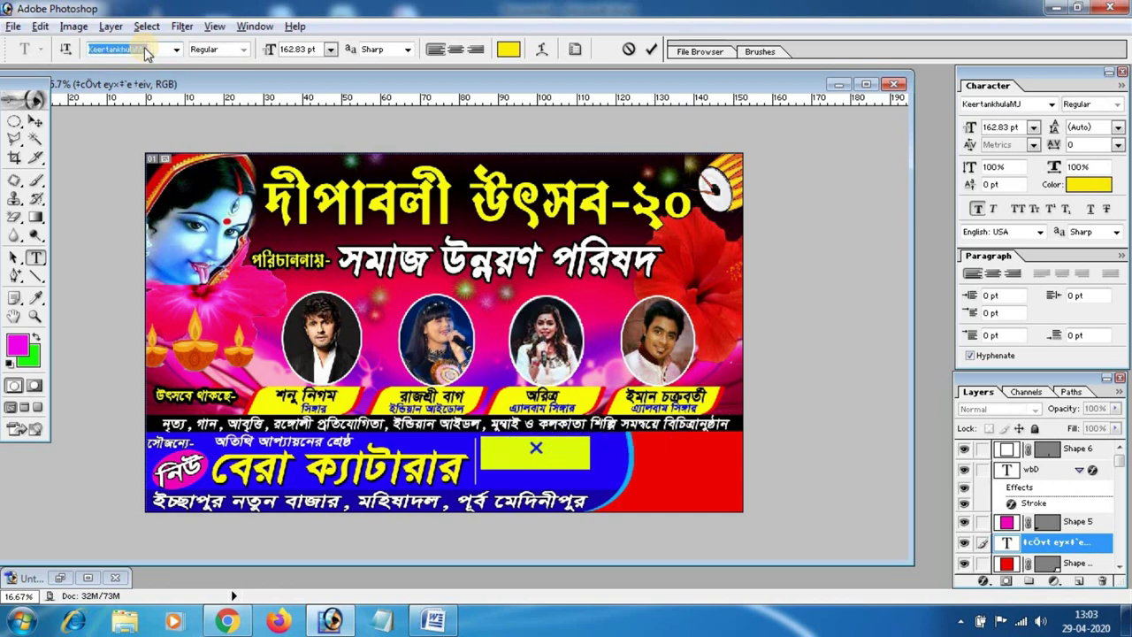
pyautogui.press('Up')
pyautogui.press('Up')
pyautogui.press('Down')
pyautogui.press('Down')
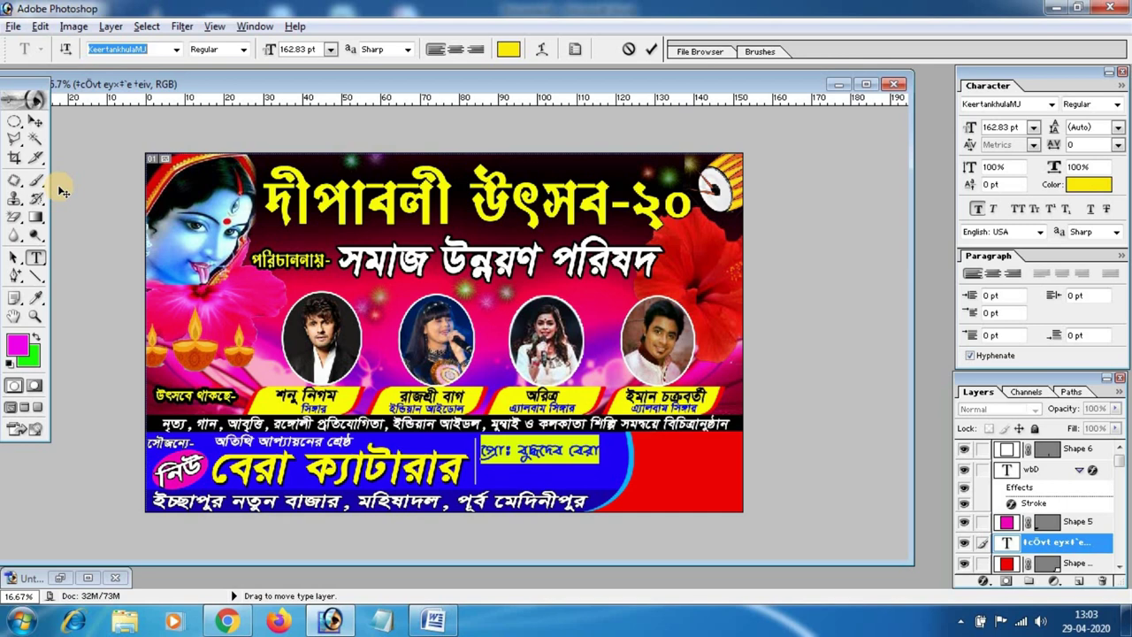
# - Enlarge the name text slightly and move it a little higher
pyautogui.click(35, 122)
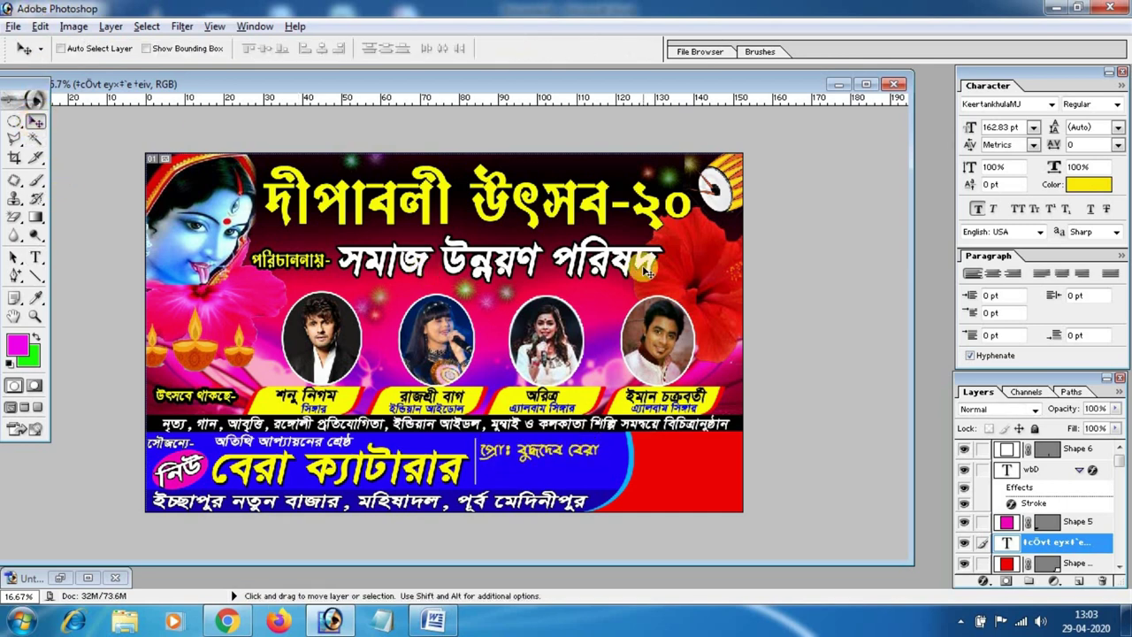
pyautogui.hotkey('ctrl', 't')
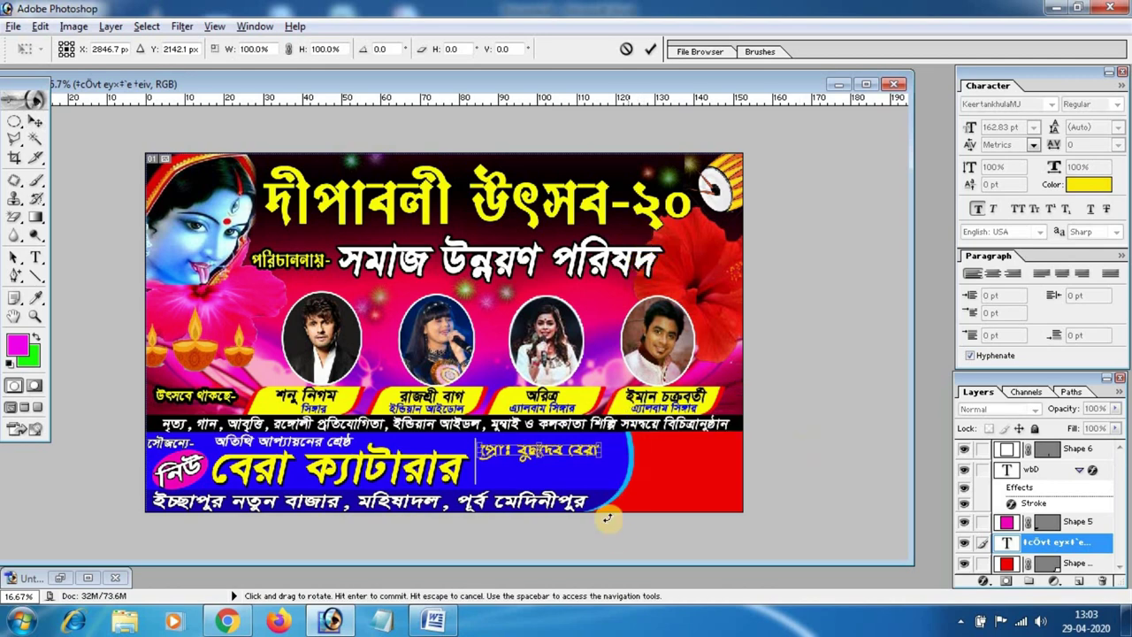
pyautogui.moveTo(601, 460)
pyautogui.mouseDown()
pyautogui.moveTo(622, 462)
pyautogui.moveTo(601, 452)
pyautogui.mouseUp()
pyautogui.press('Return')
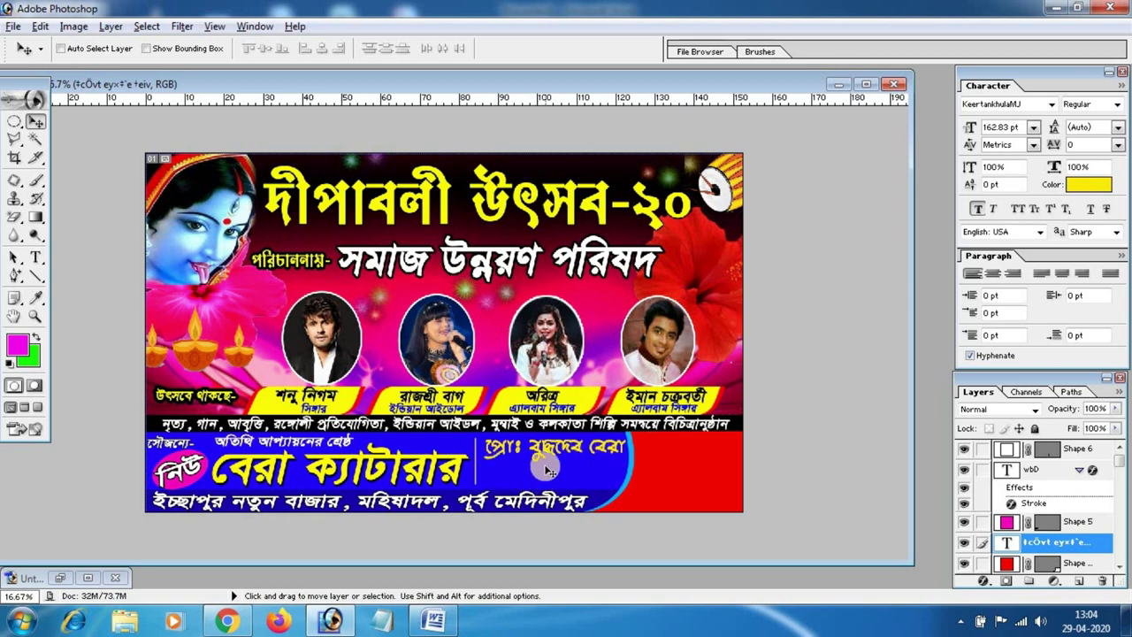
pyautogui.moveTo(546, 451); pyautogui.dragTo(548, 451)
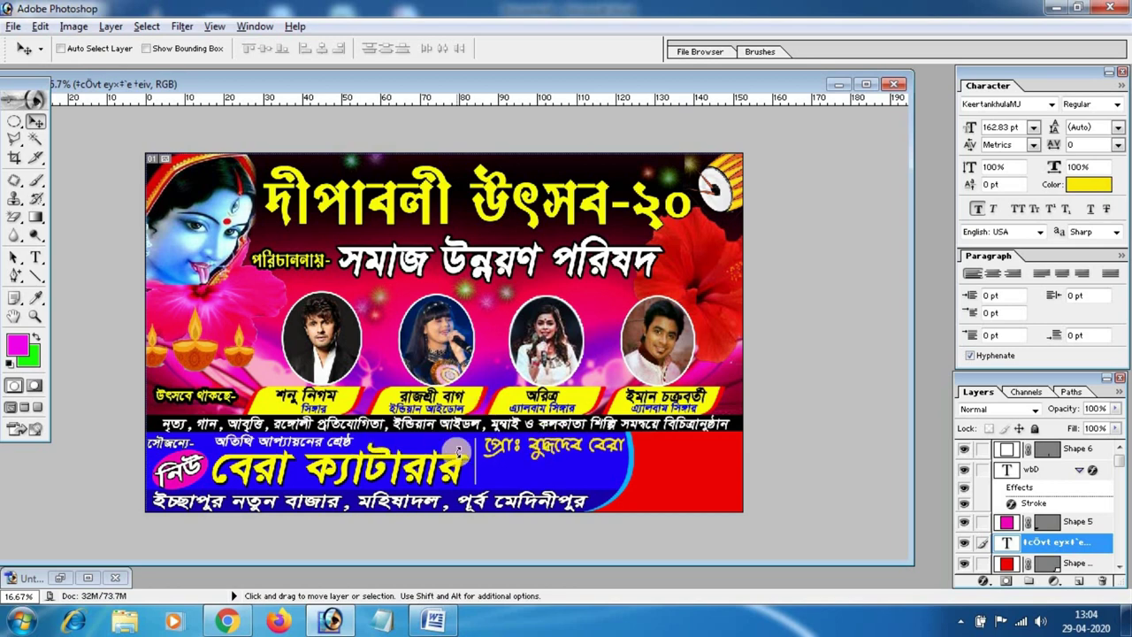
# - Shrink the name text slightly and nudge it up level with the caterer name
pyautogui.hotkey('ctrl', 't')
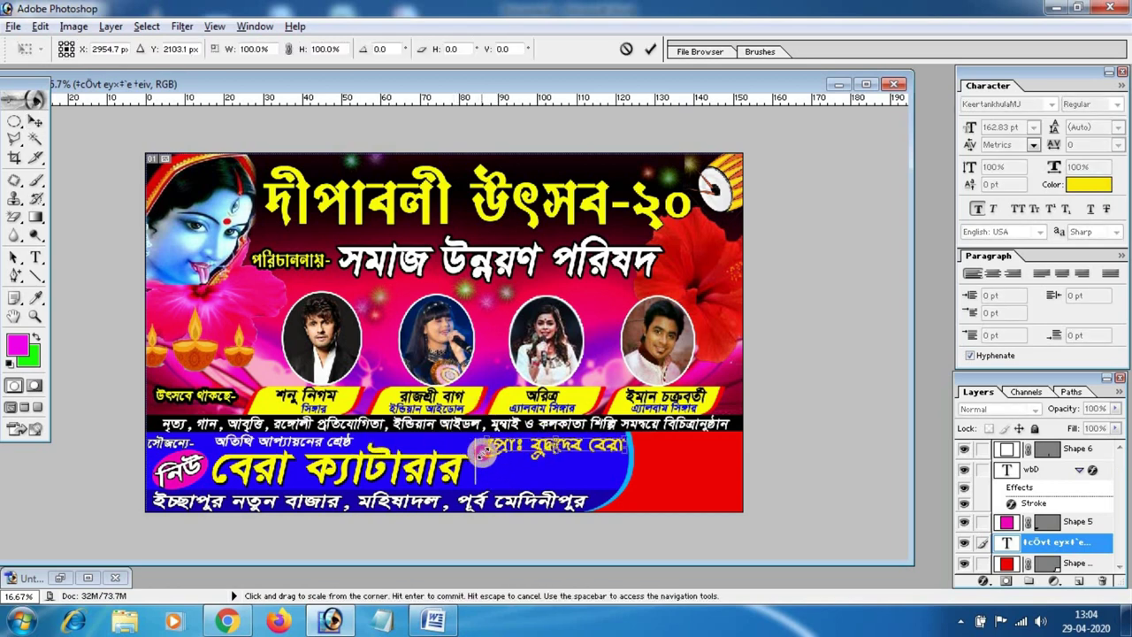
pyautogui.moveTo(482, 452); pyautogui.dragTo(487, 453)
pyautogui.press('Return')
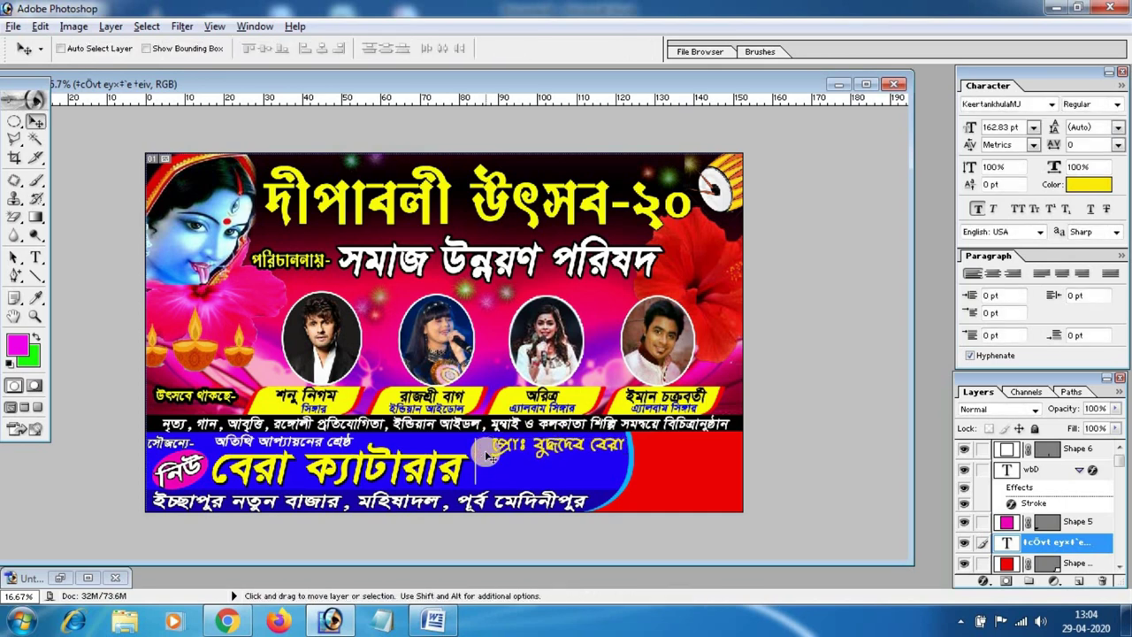
pyautogui.press('Up')
pyautogui.press('Up')
pyautogui.press('Up')
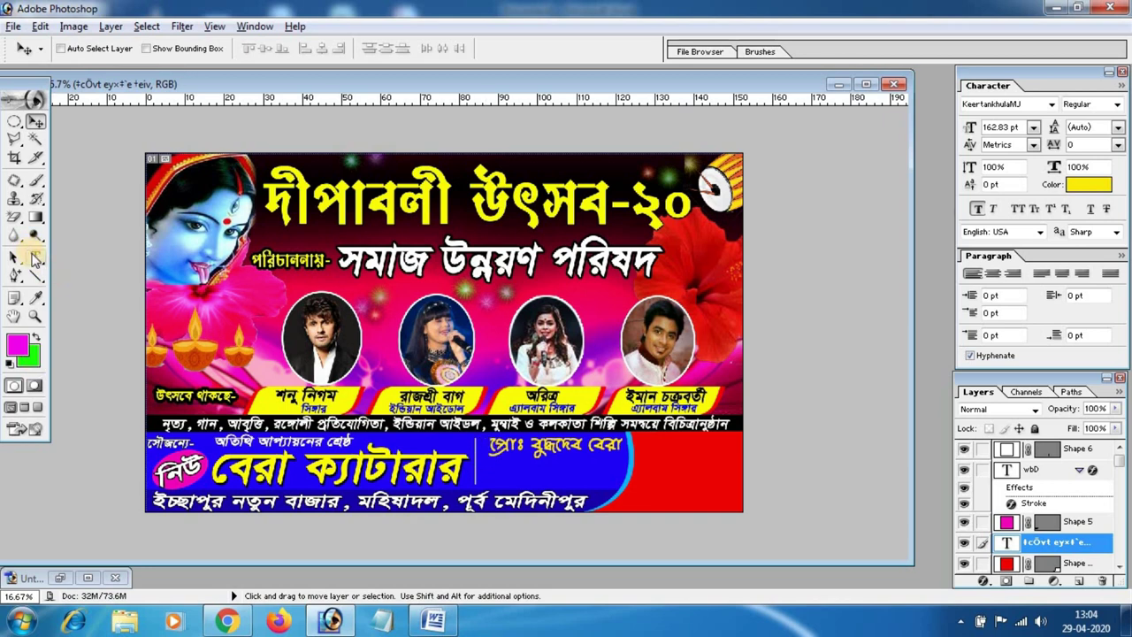
pyautogui.click(35, 256)
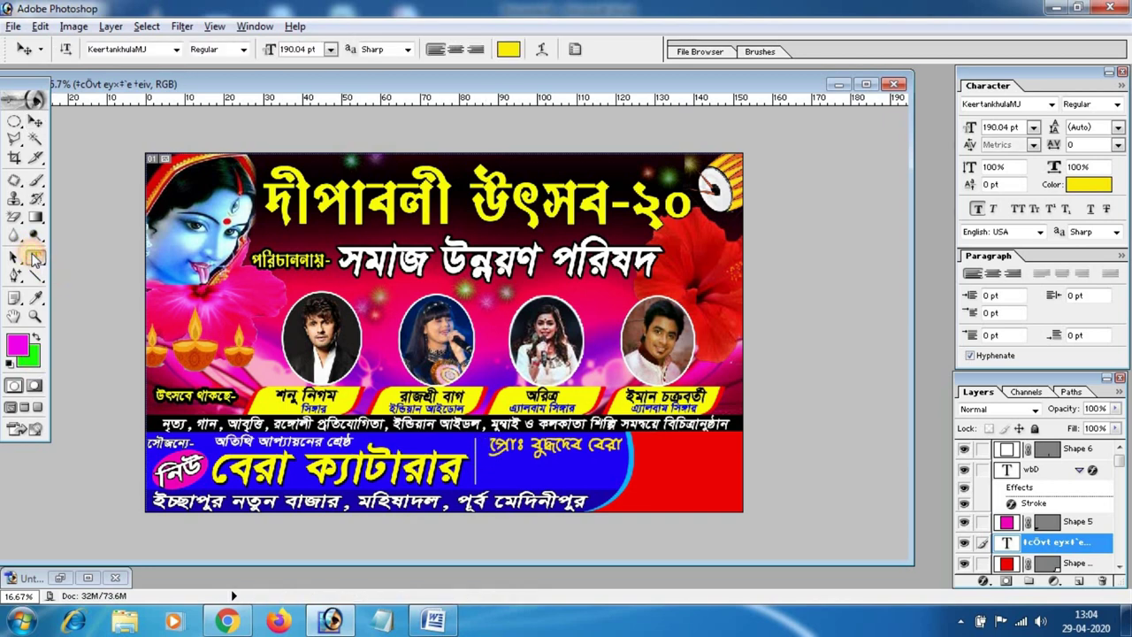
# - Select the last Bengali catering-services line in the Word document
pyautogui.click(36, 124)
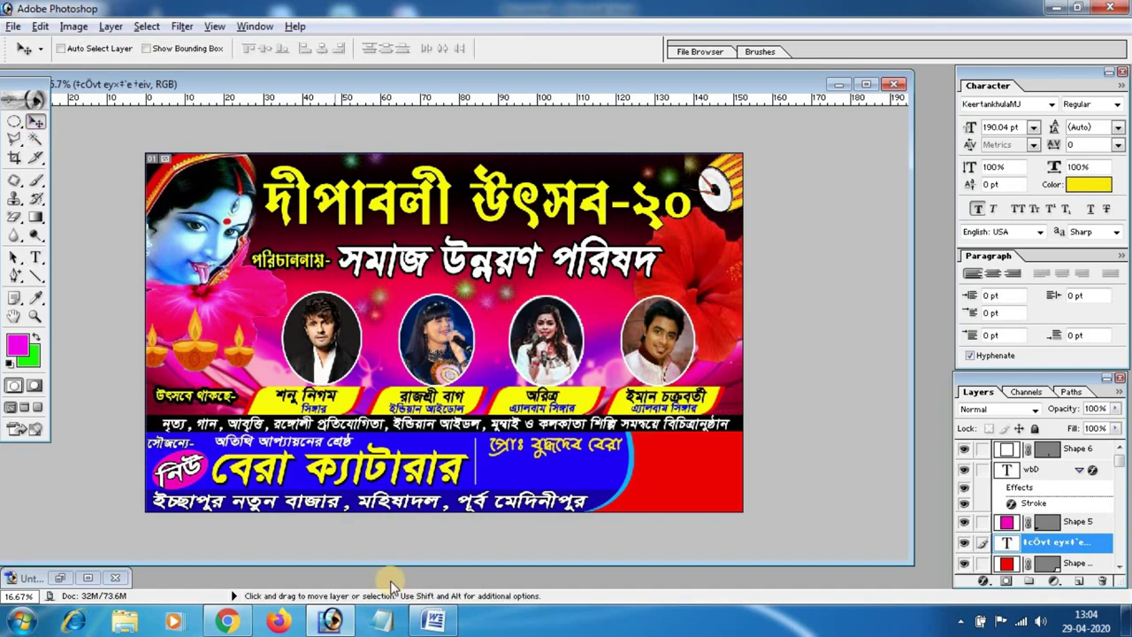
pyautogui.click(433, 619)
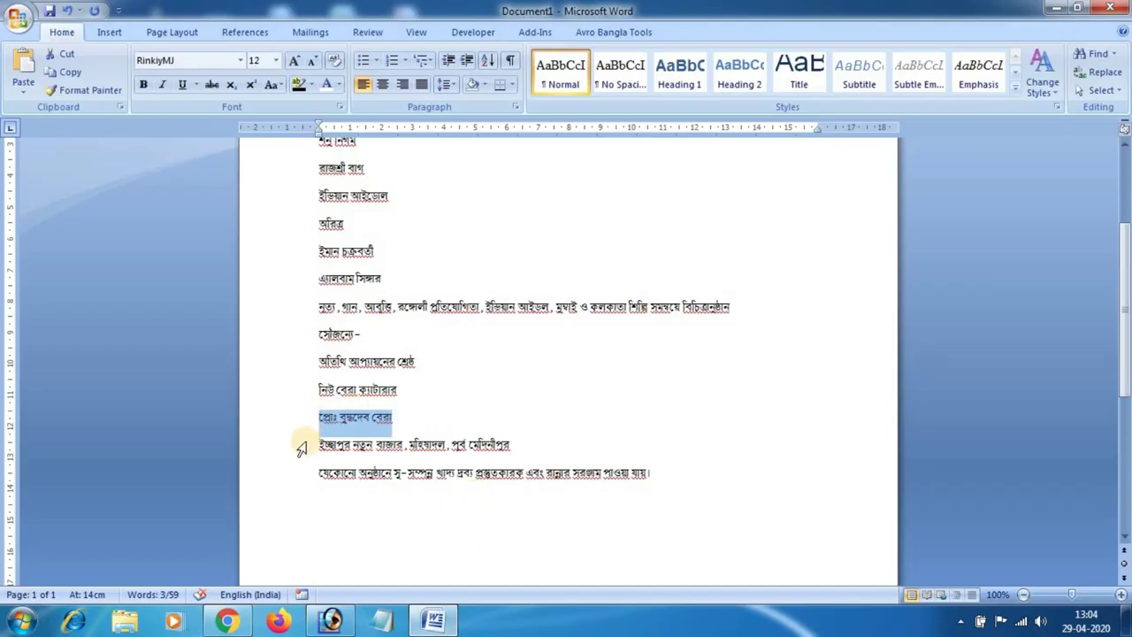
pyautogui.moveTo(366, 472); pyautogui.dragTo(658, 472)
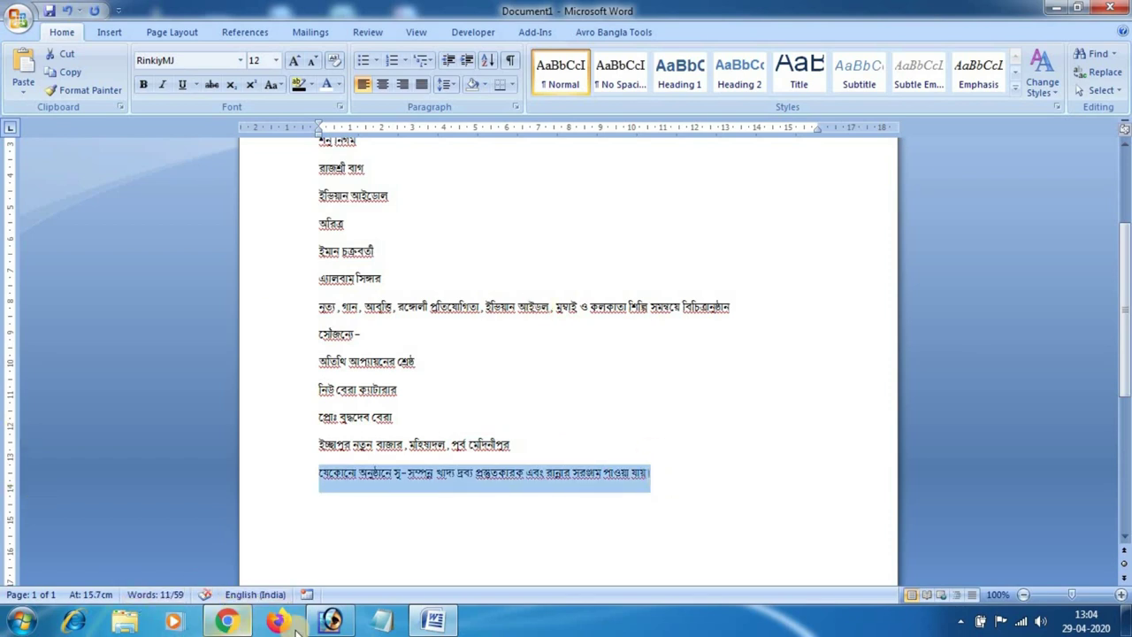
# - Paste the copied Bengali line as a new text layer in the banner's red area
pyautogui.click(331, 621)
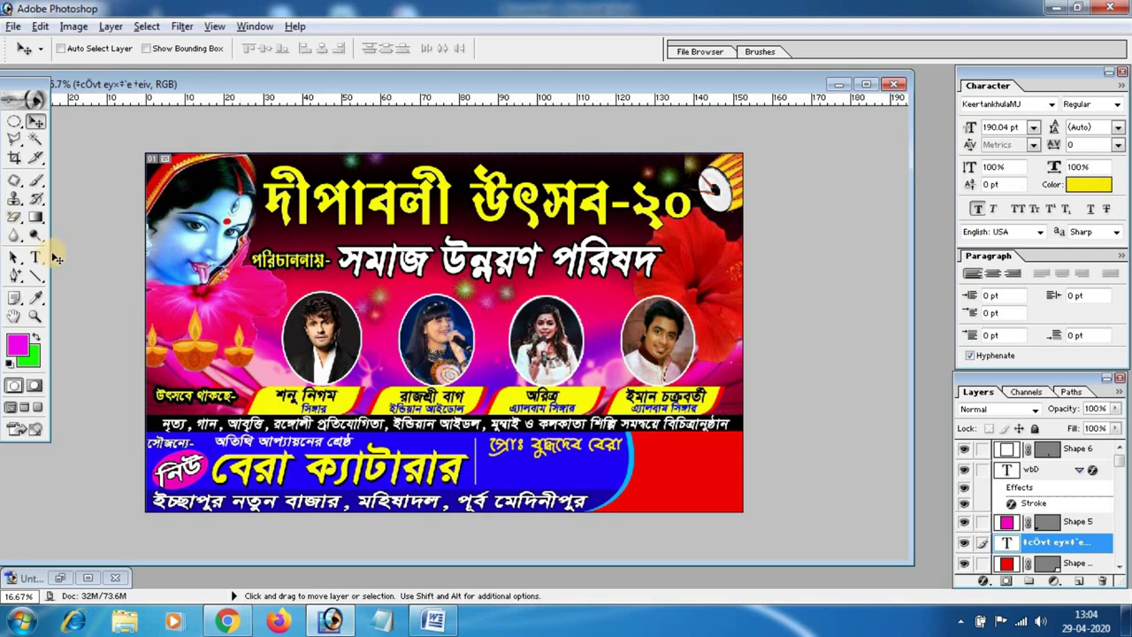
pyautogui.click(35, 257)
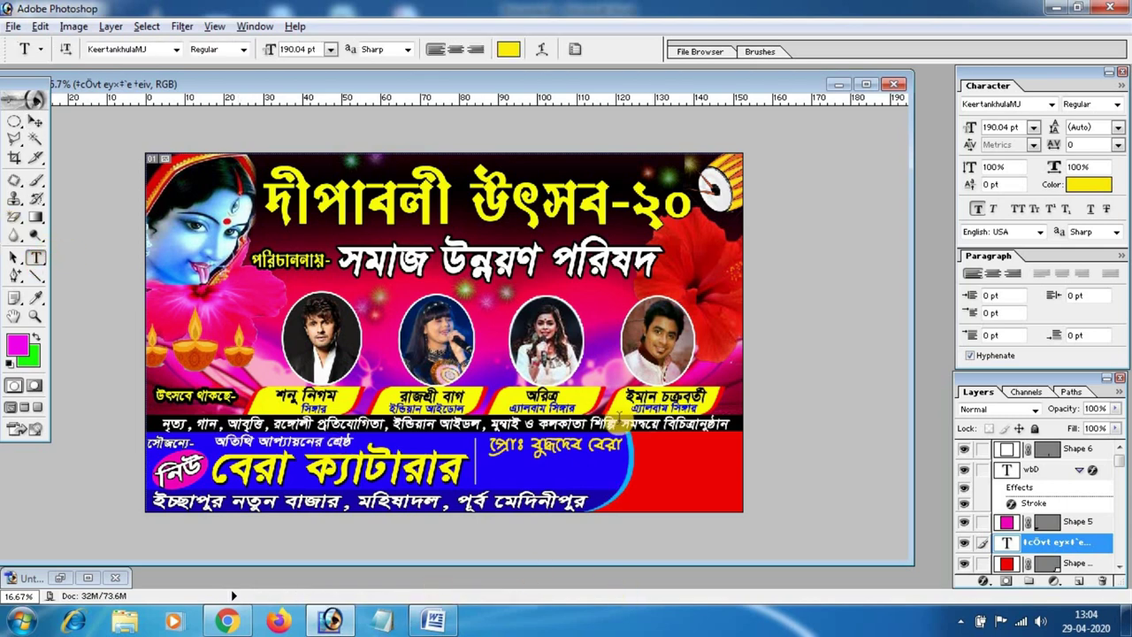
pyautogui.click(651, 476)
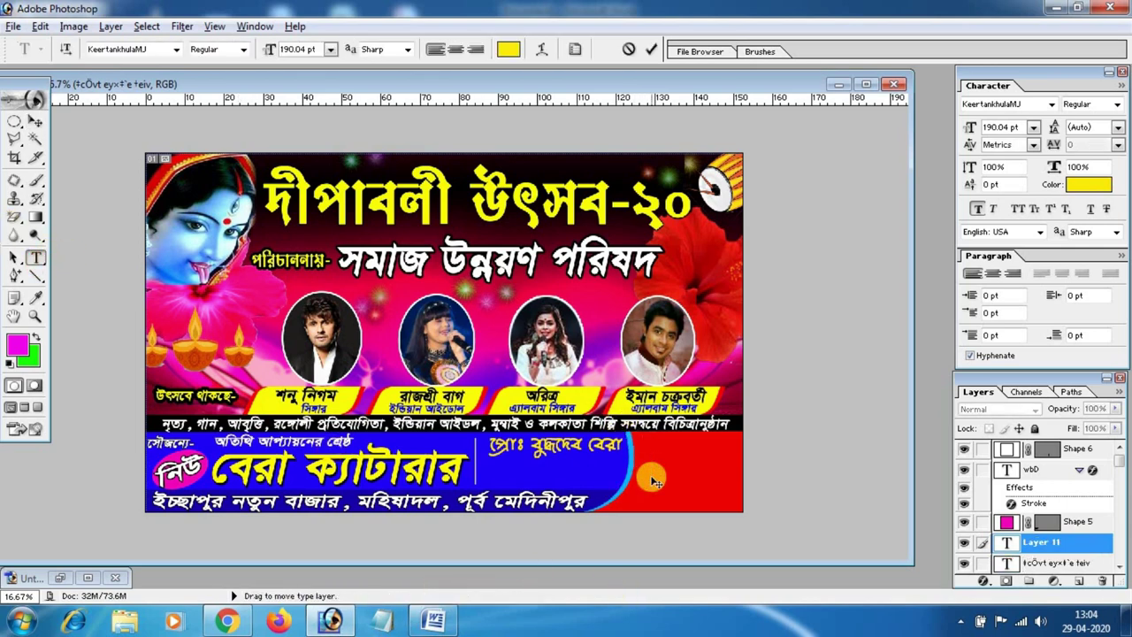
pyautogui.hotkey('ctrl', 'v')
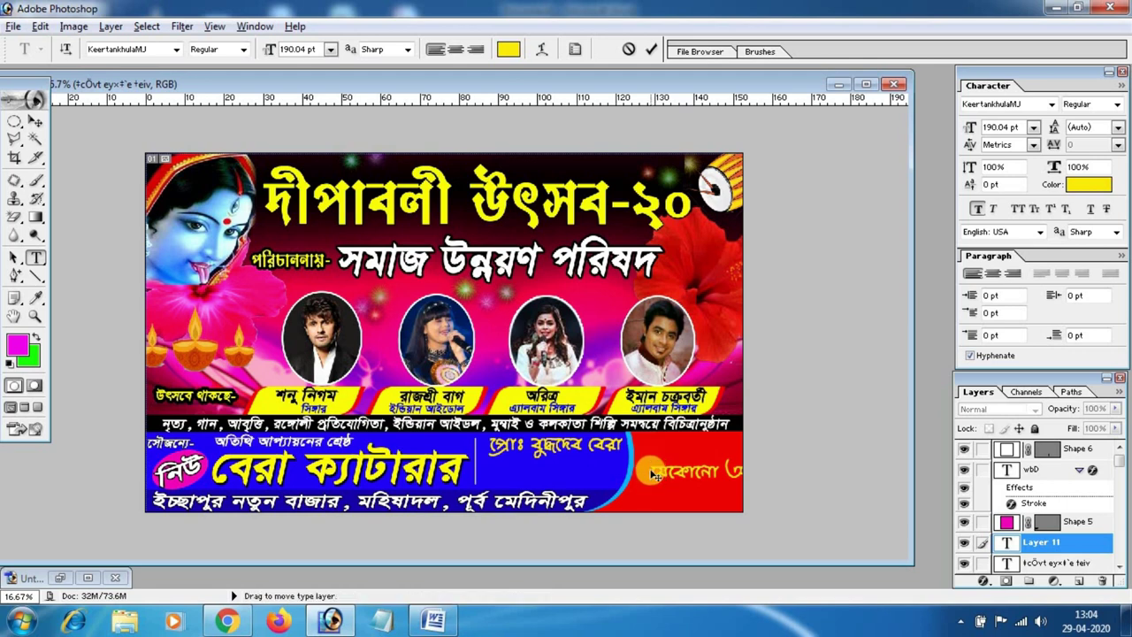
pyautogui.doubleClick(651, 475)
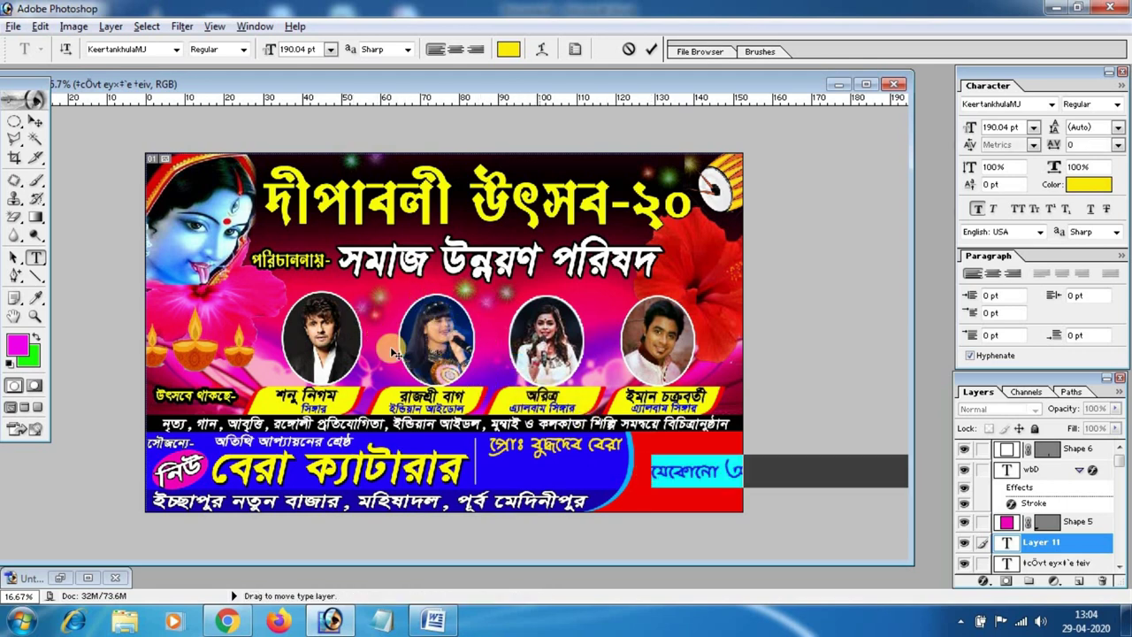
# - Move the pasted Bengali line onto the banner and shrink it to about half its width
pyautogui.click(33, 127)
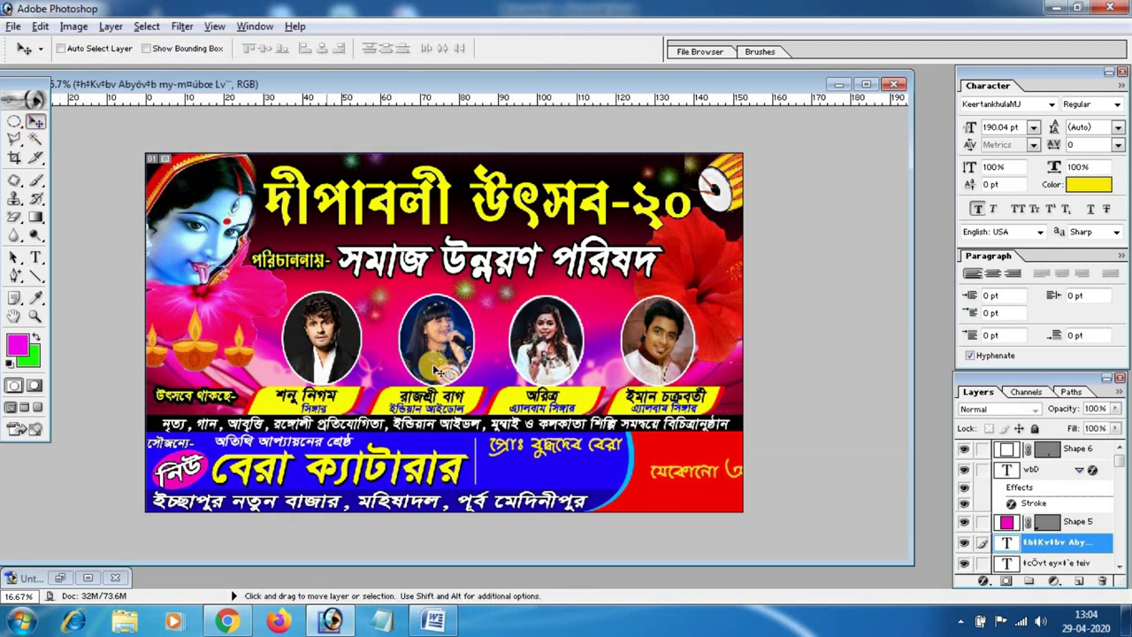
pyautogui.moveTo(603, 463)
pyautogui.mouseDown()
pyautogui.moveTo(410, 337)
pyautogui.moveTo(226, 292)
pyautogui.mouseUp()
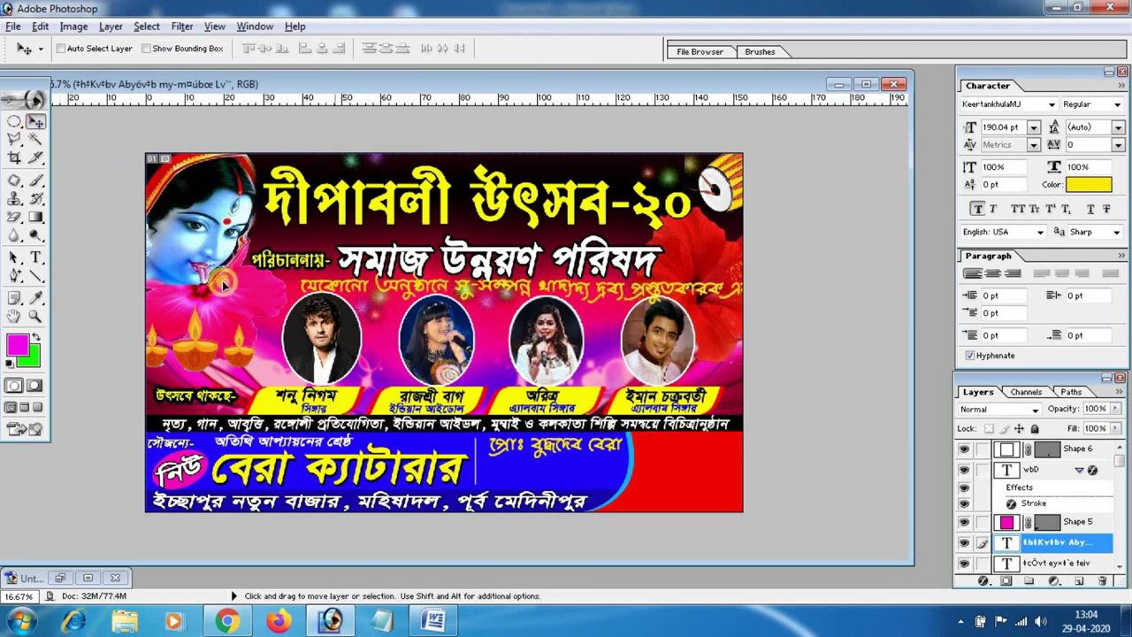
pyautogui.hotkey('ctrl', 't')
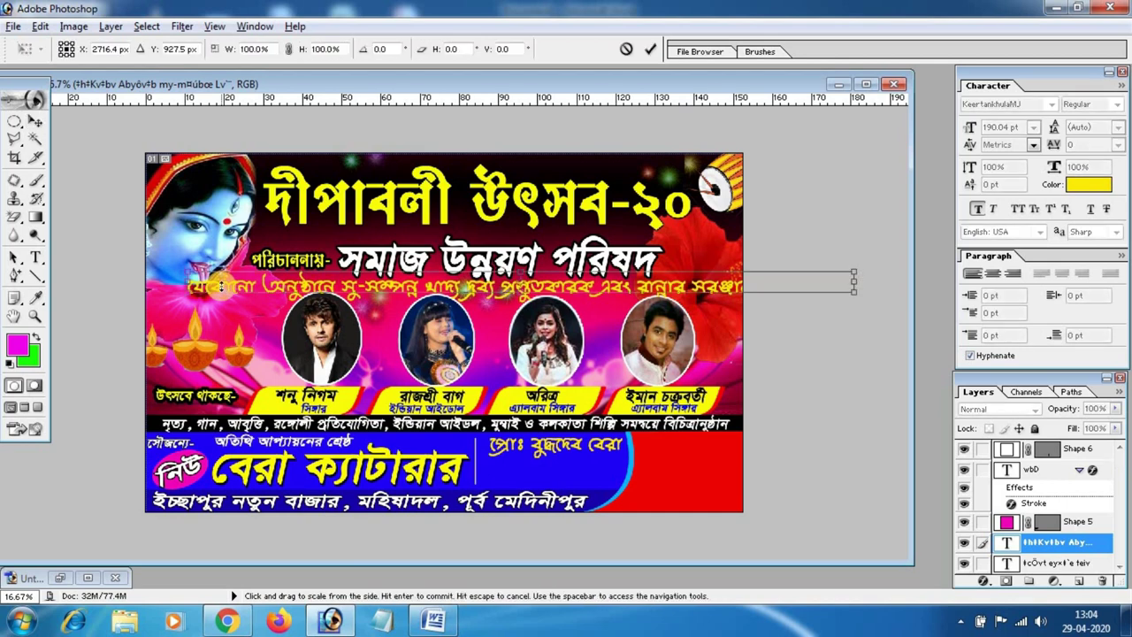
pyautogui.moveTo(359, 257)
pyautogui.mouseDown()
pyautogui.moveTo(467, 276)
pyautogui.moveTo(684, 469)
pyautogui.moveTo(686, 446)
pyautogui.mouseUp()
pyautogui.press('Return')
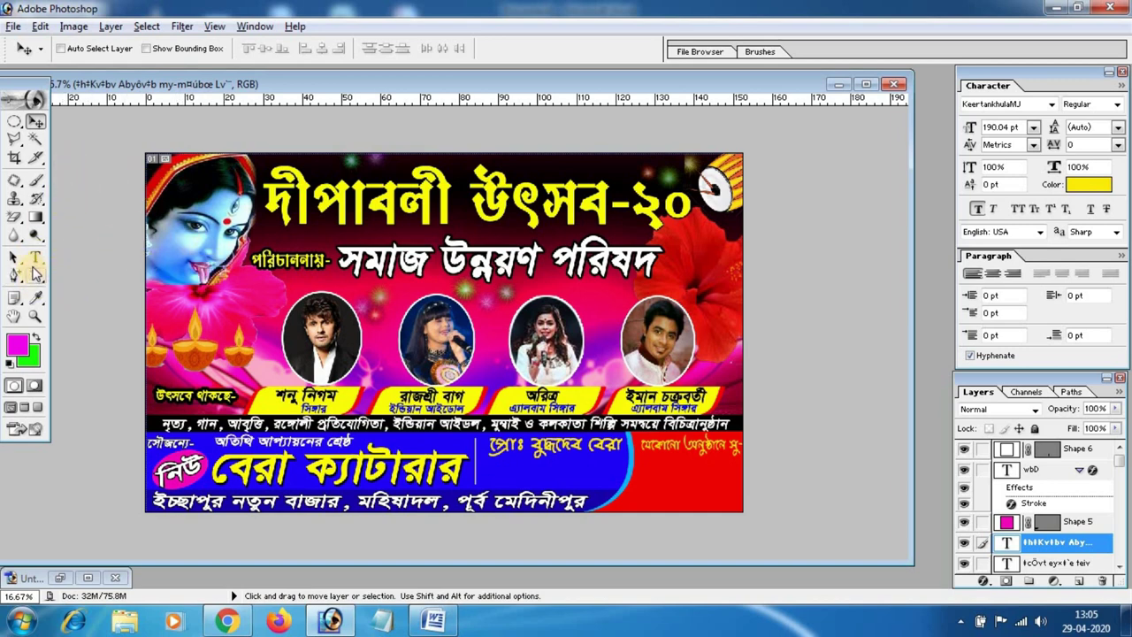
# - Break the pasted Bengali text into stacked lines and shift the block into the red area
pyautogui.click(35, 258)
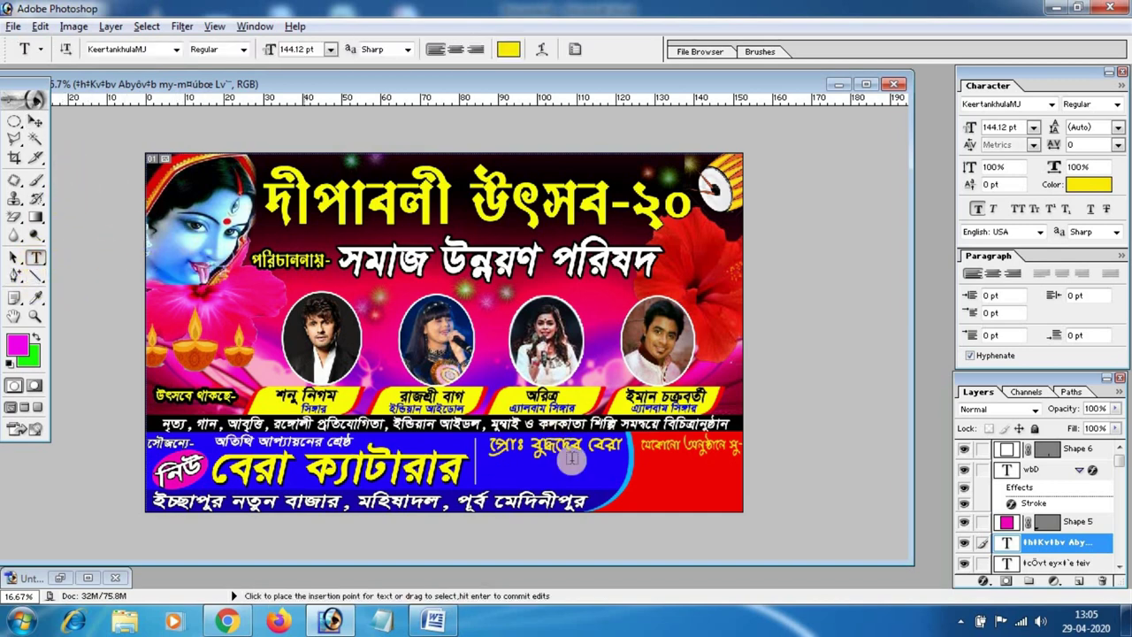
pyautogui.click(727, 446)
pyautogui.hotkey('ctrl', 'v')
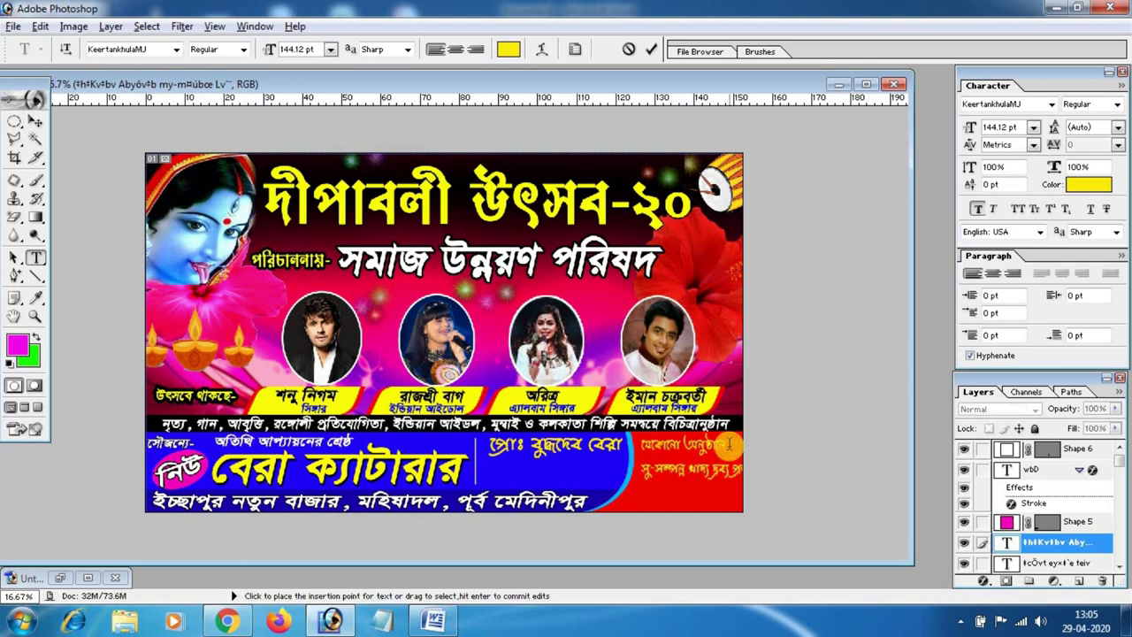
pyautogui.moveTo(729, 444); pyautogui.dragTo(735, 463)
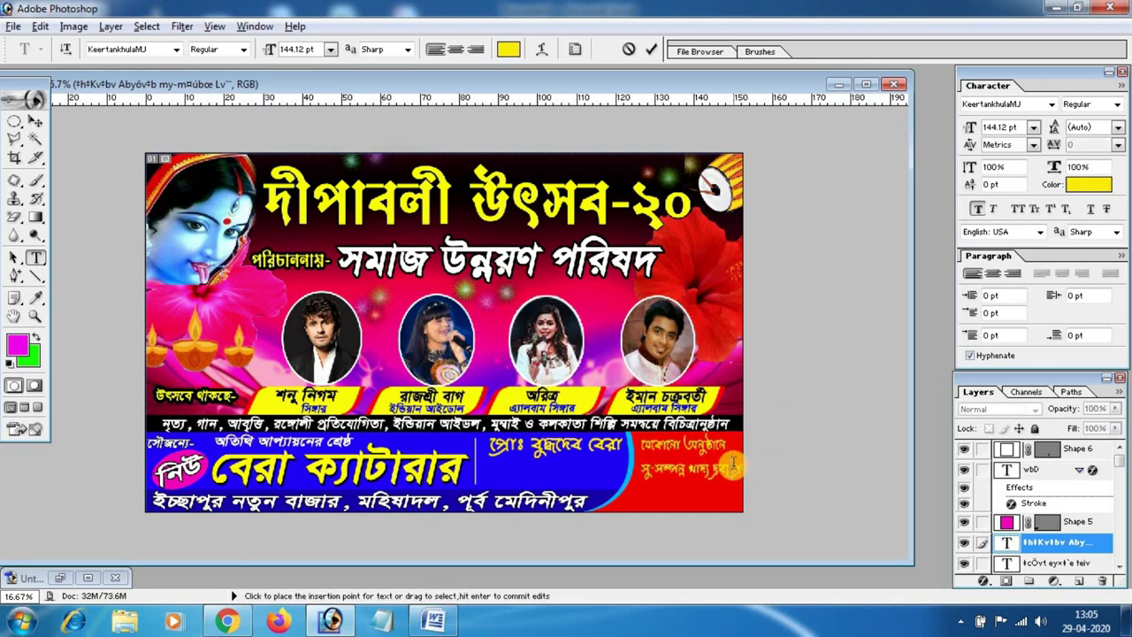
pyautogui.hotkey('ctrl', 'v')
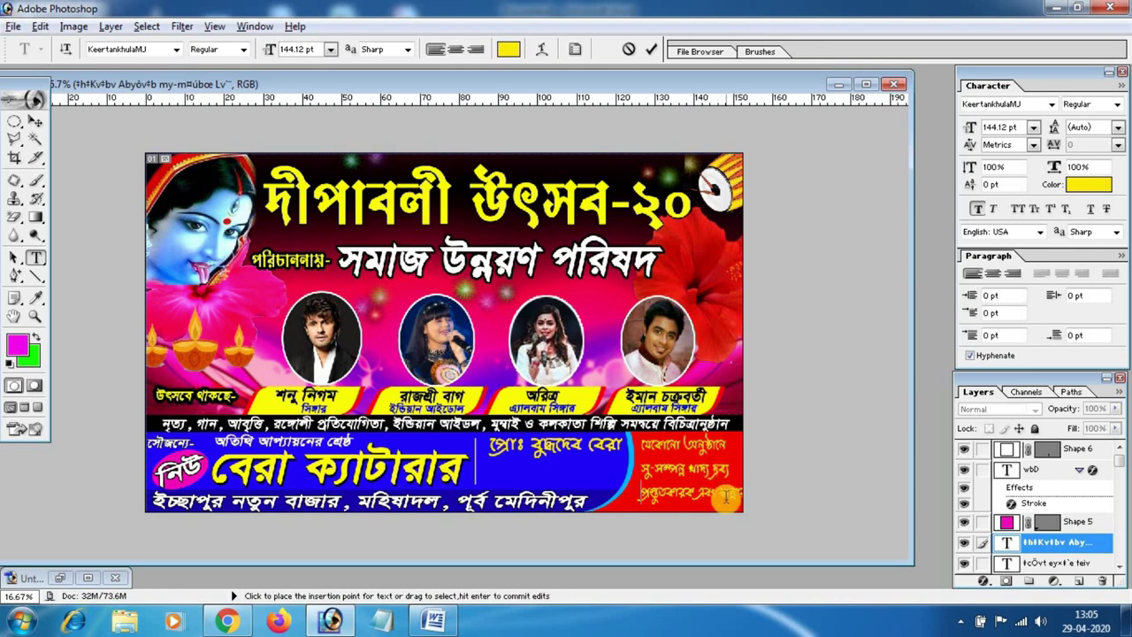
pyautogui.moveTo(753, 505)
pyautogui.mouseDown()
pyautogui.moveTo(724, 484)
pyautogui.moveTo(759, 509)
pyautogui.mouseUp()
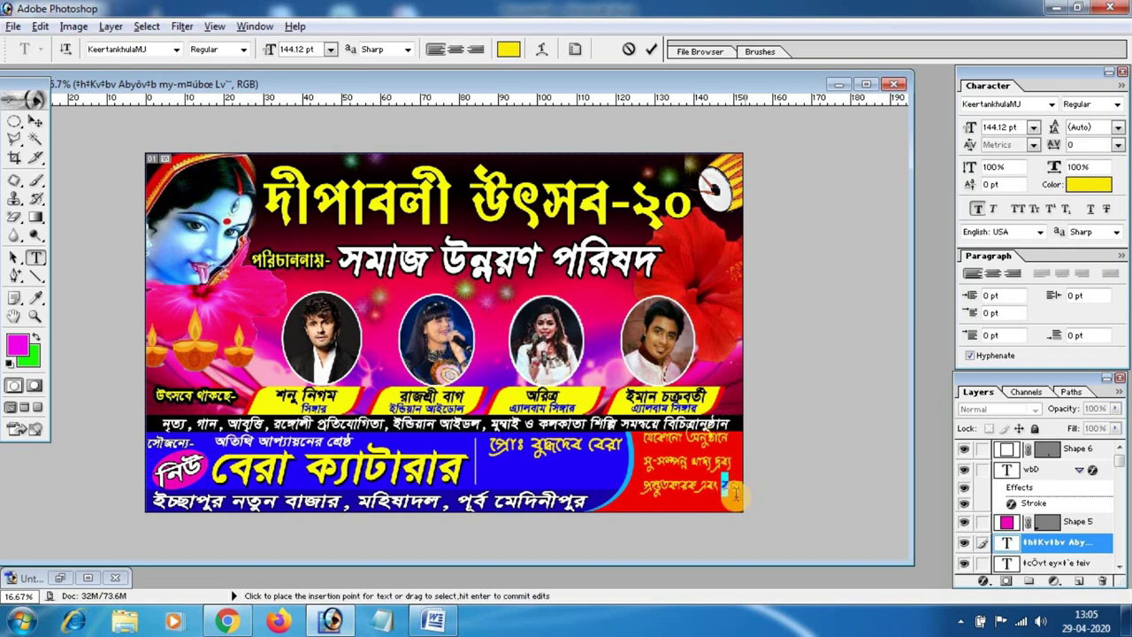
pyautogui.write('bvi')
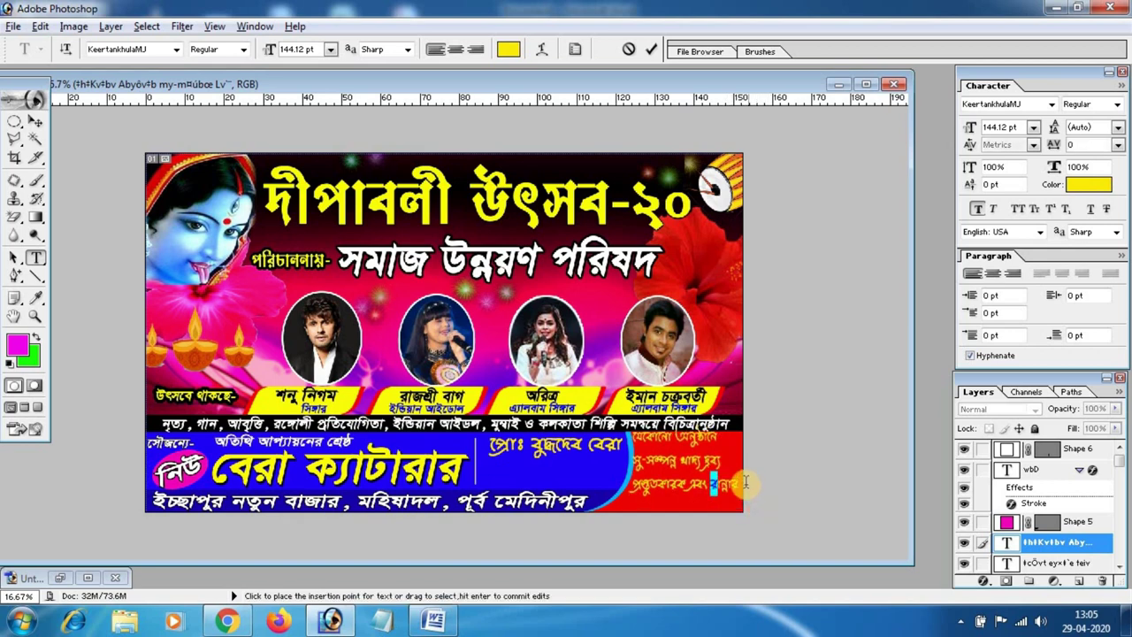
pyautogui.write('iv')
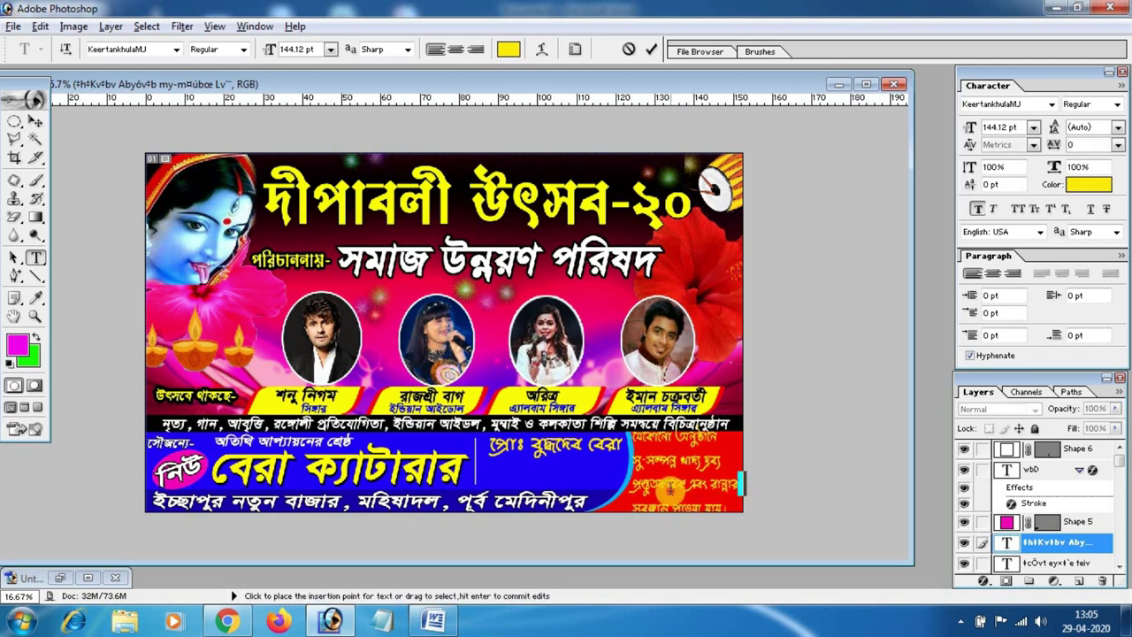
# - Rescale the text block to about 106% width and 90% height, nudging it to fill the red area
pyautogui.click(37, 123)
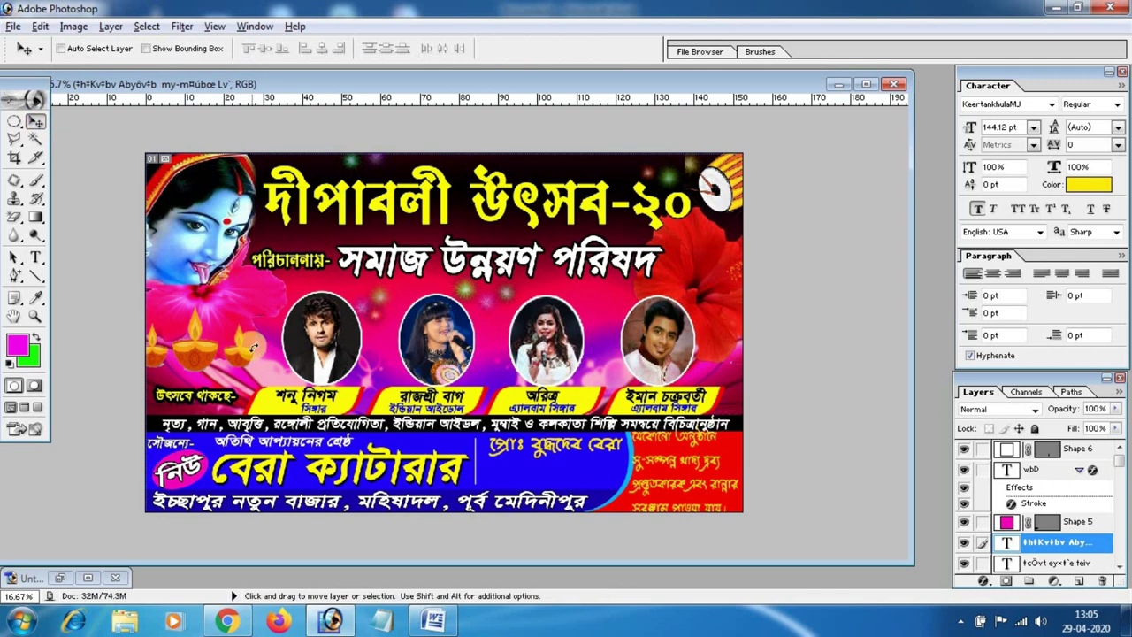
pyautogui.hotkey('ctrl', 't')
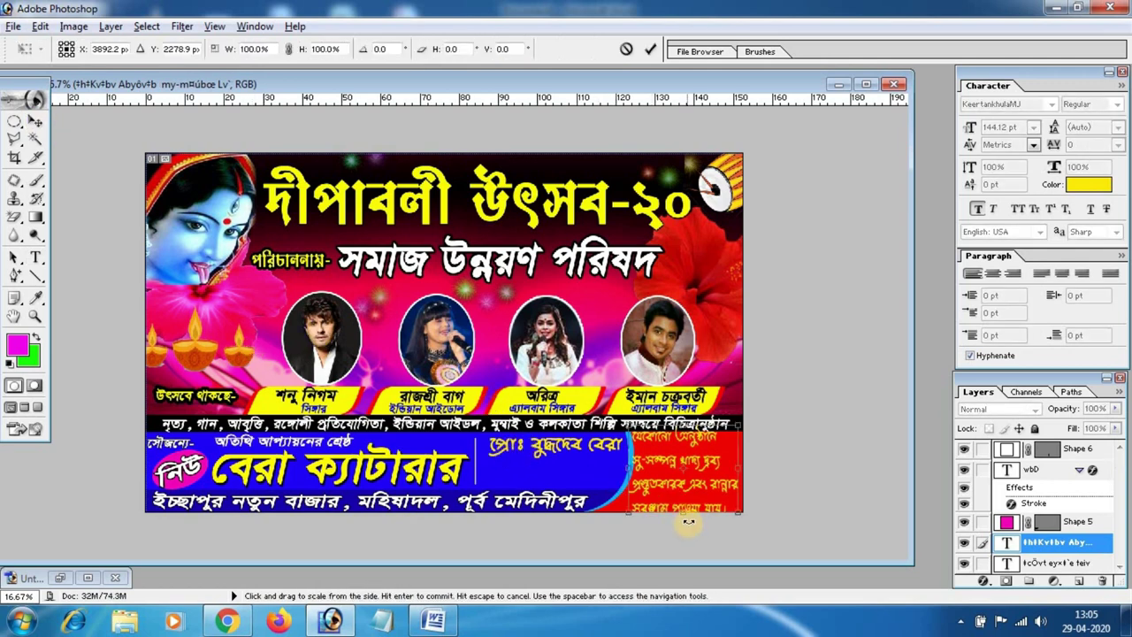
pyautogui.moveTo(688, 521); pyautogui.dragTo(687, 506)
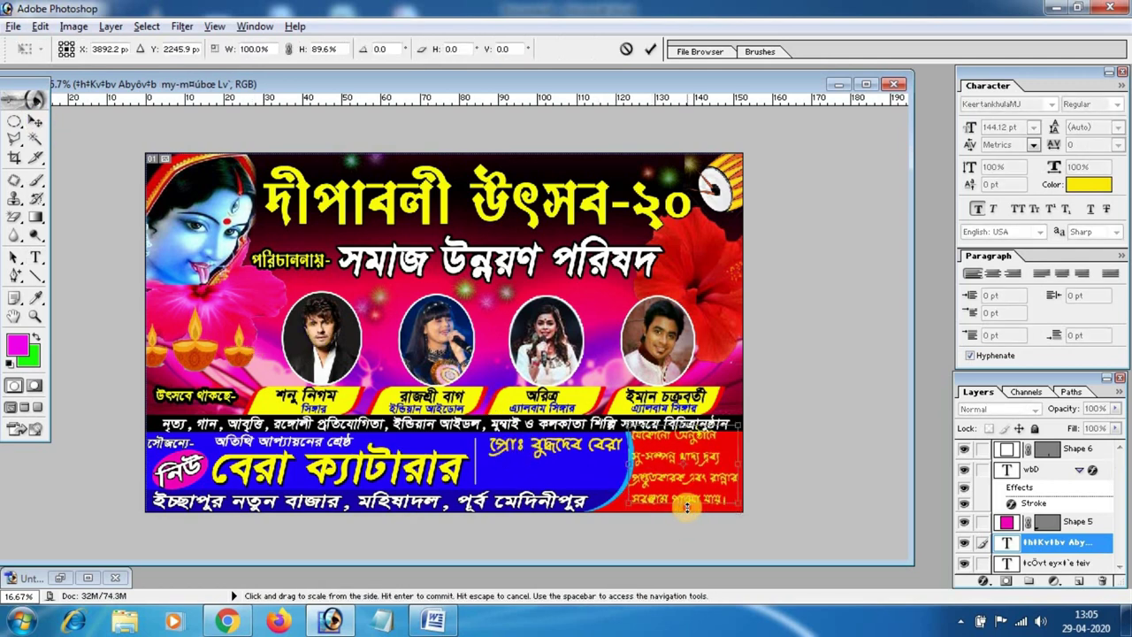
pyautogui.press('Return')
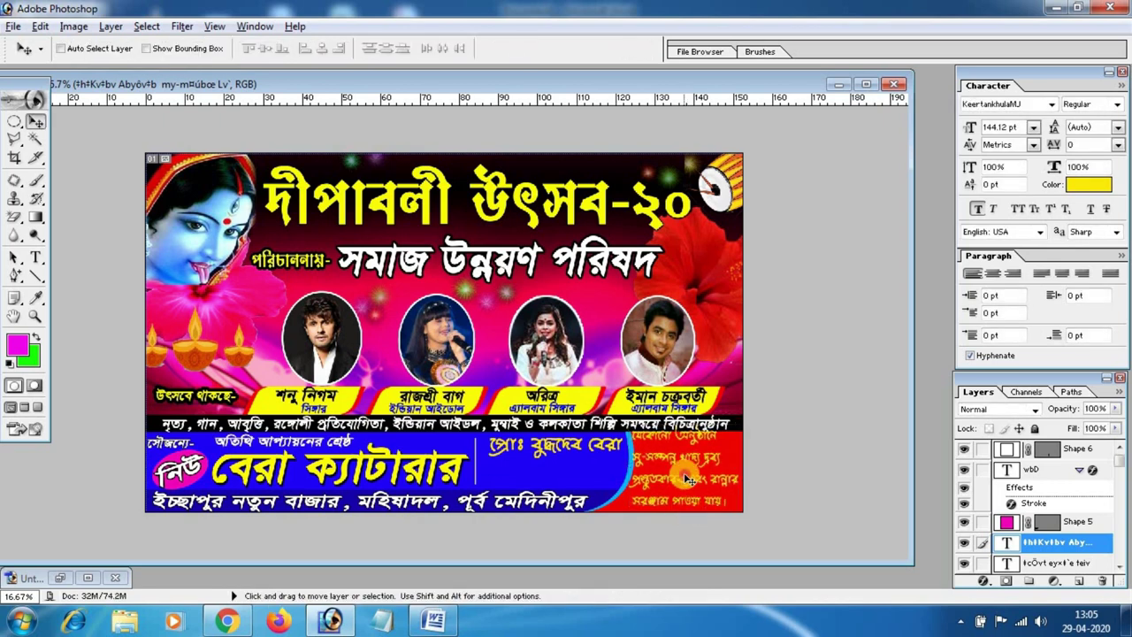
pyautogui.moveTo(689, 478); pyautogui.dragTo(690, 483)
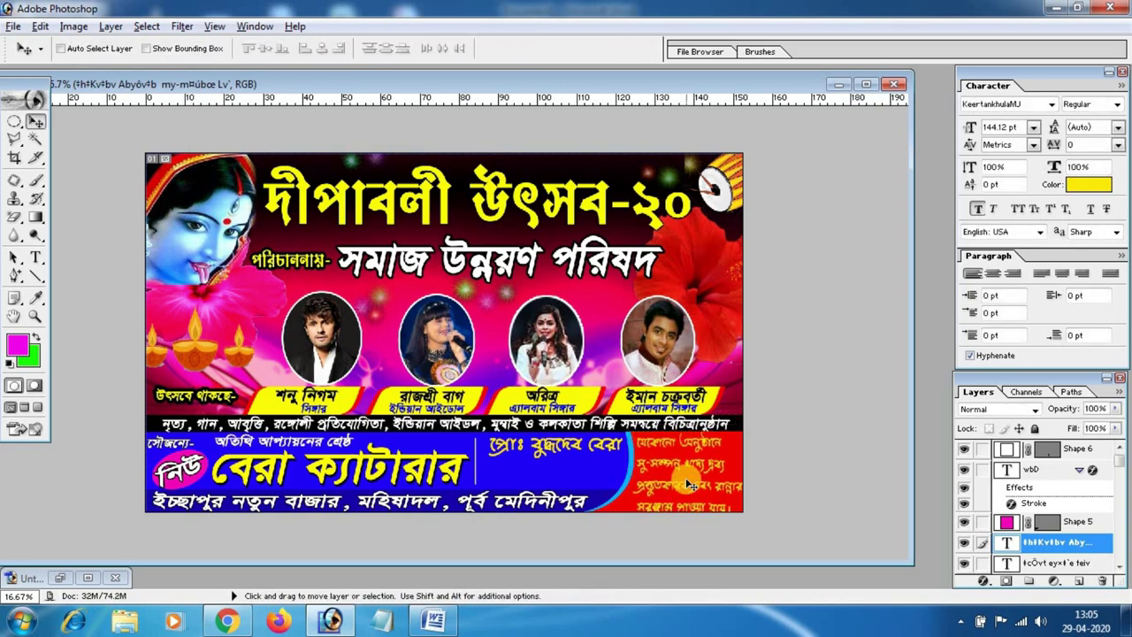
pyautogui.moveTo(688, 484); pyautogui.dragTo(691, 486)
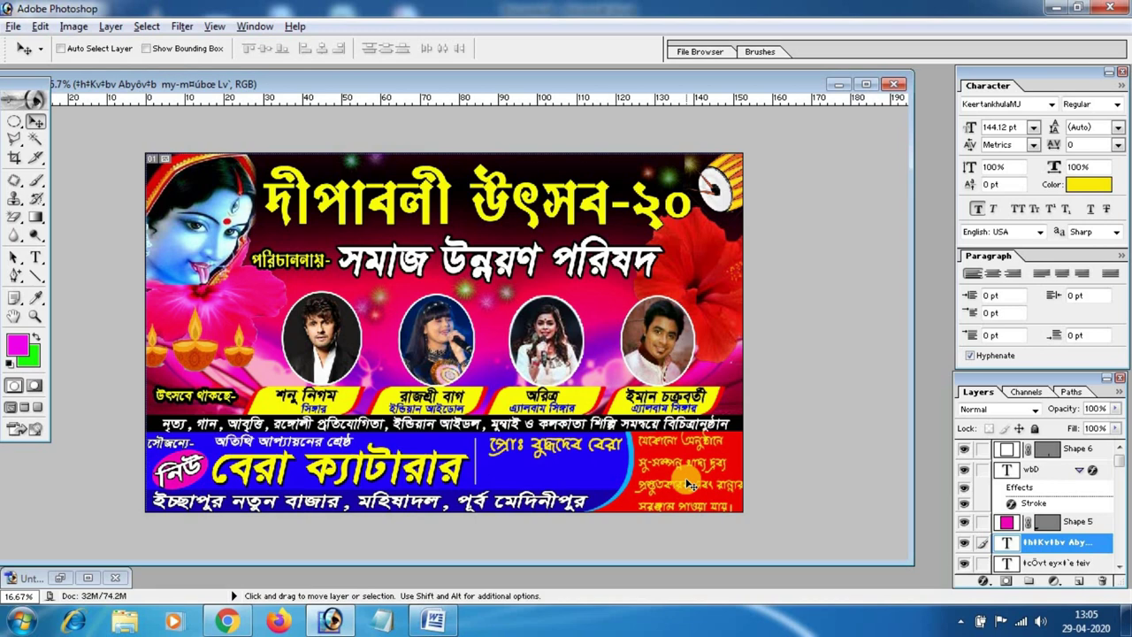
pyautogui.hotkey('ctrl', 't')
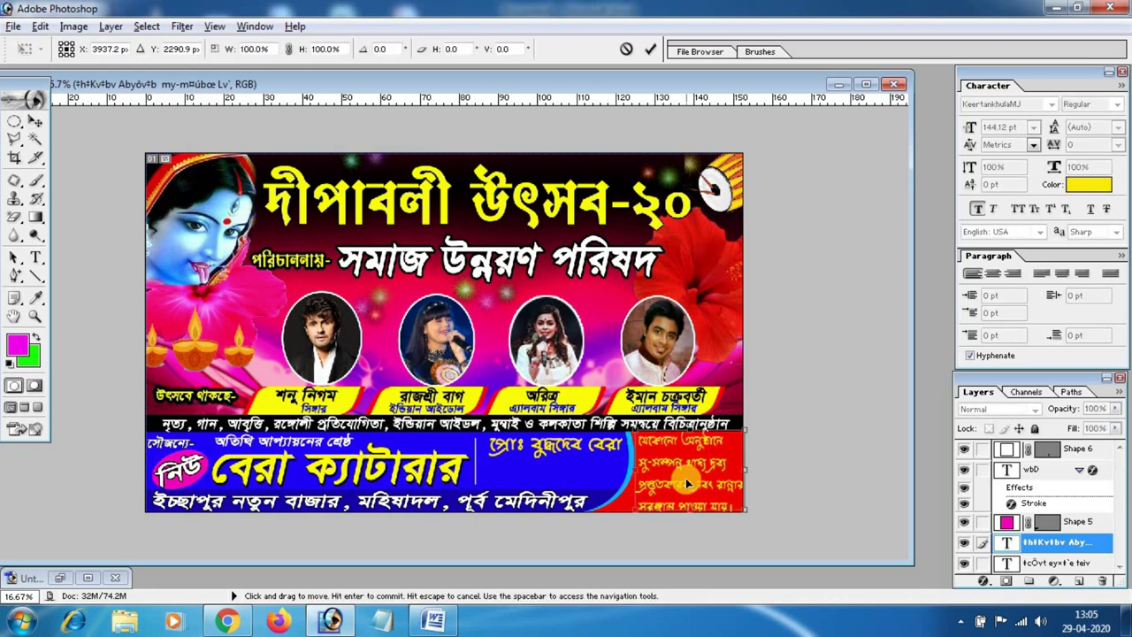
pyautogui.moveTo(630, 511); pyautogui.dragTo(625, 500)
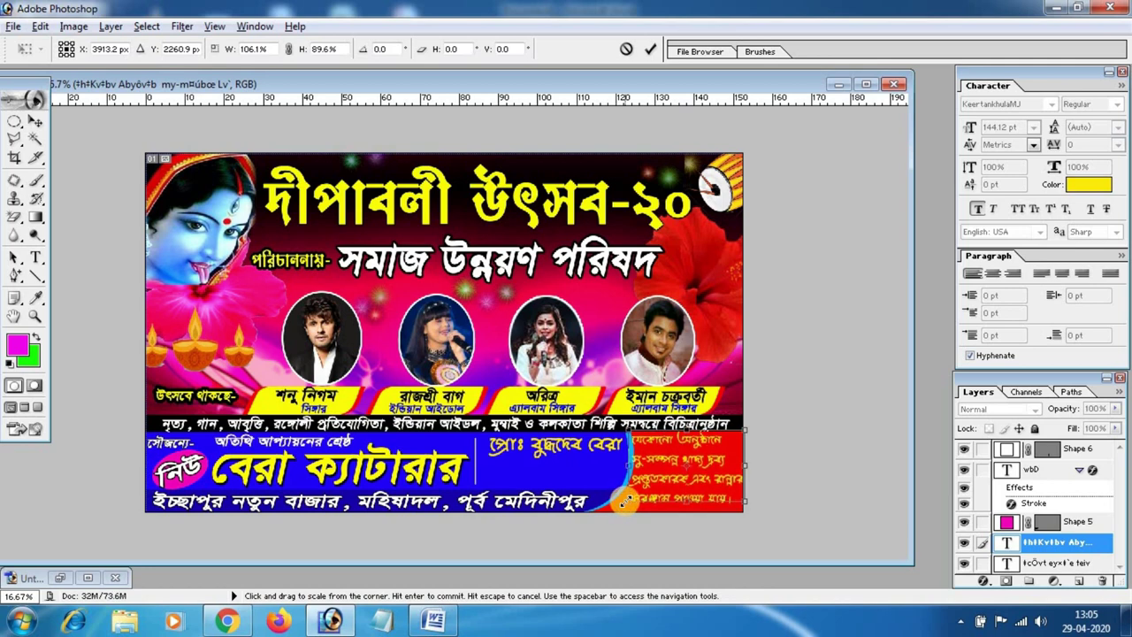
pyautogui.press('Return')
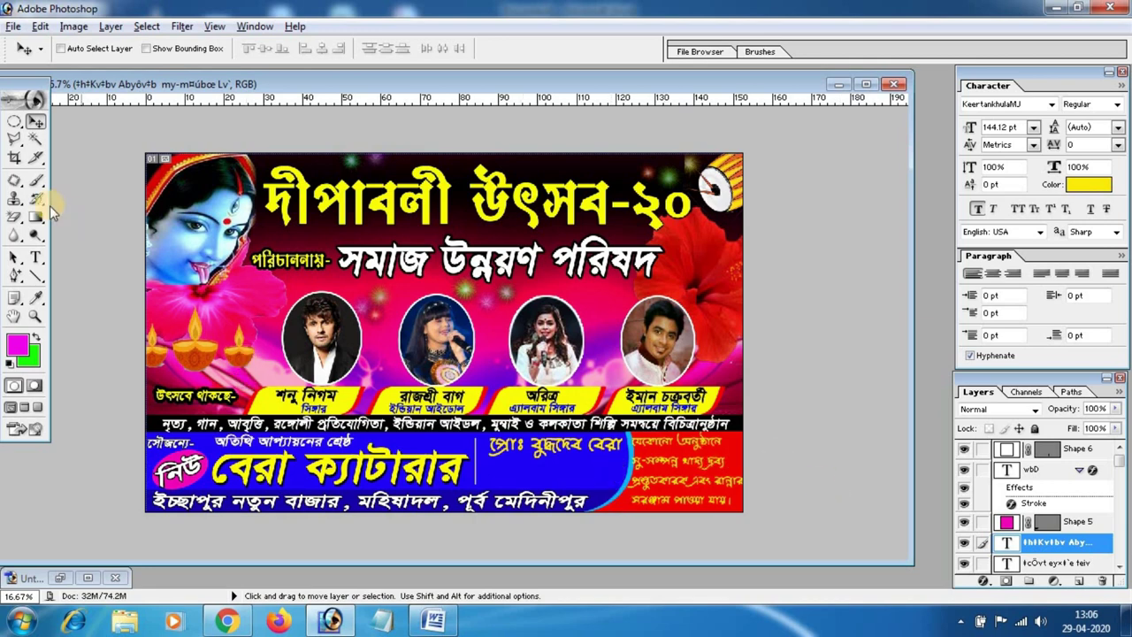
# - Edit the red-panel text, undoing an accidental replacement of its last line
pyautogui.click(36, 258)
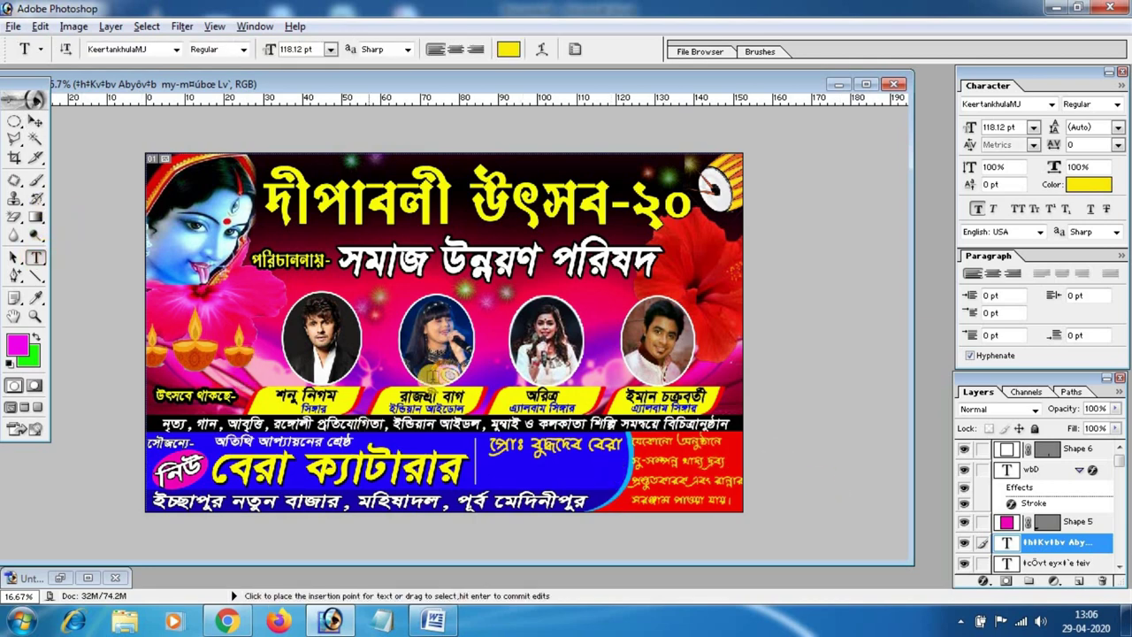
pyautogui.click(737, 483)
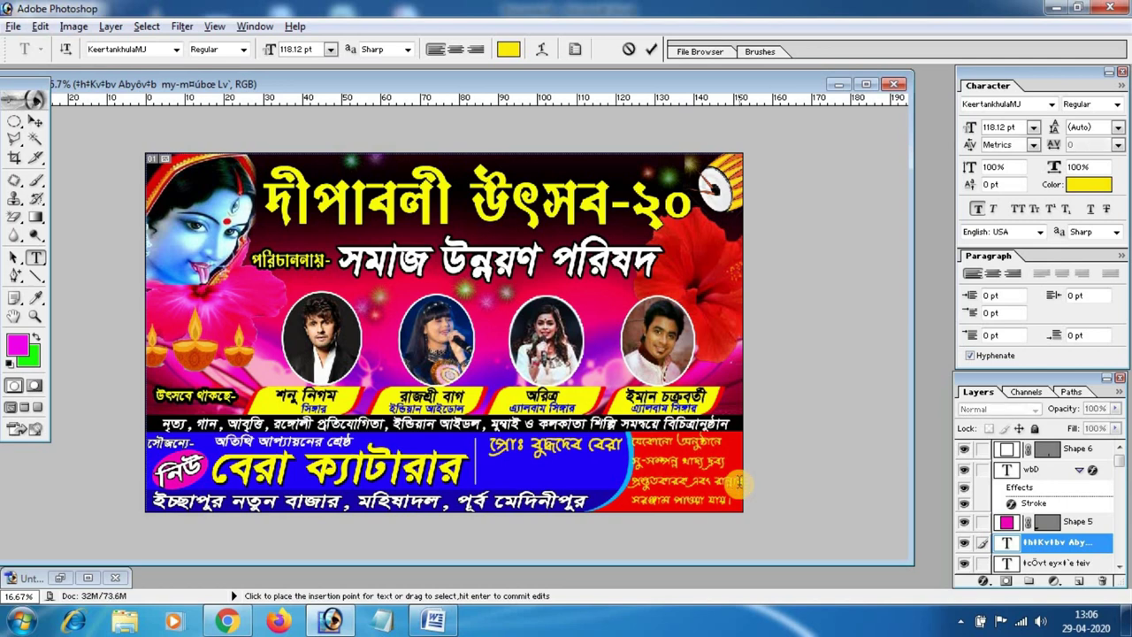
pyautogui.write('র')
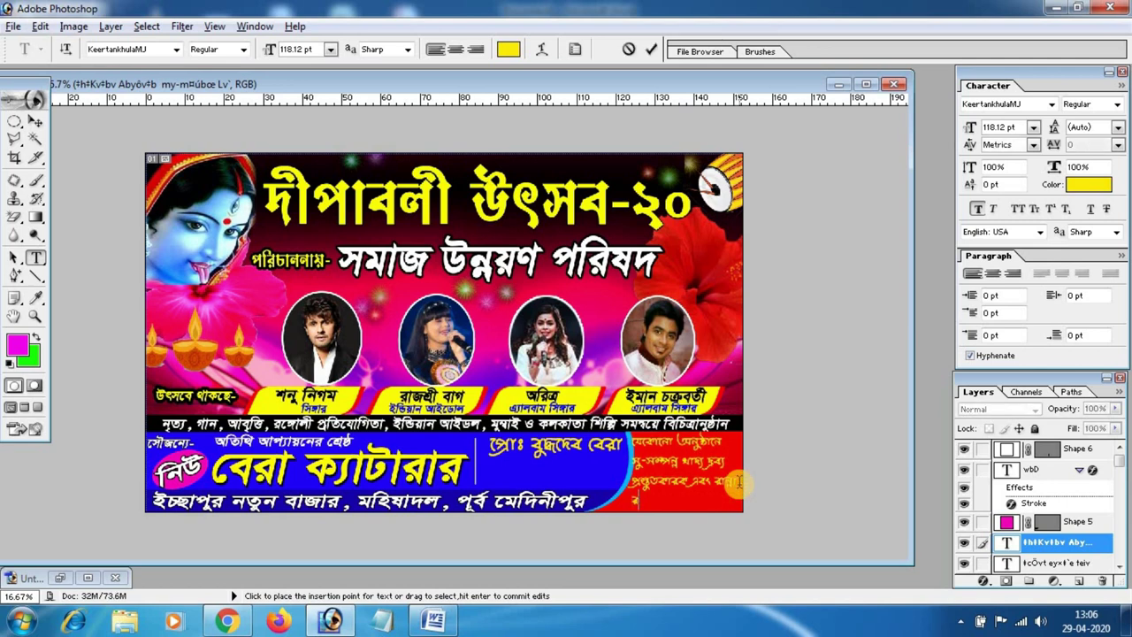
pyautogui.hotkey('ctrl', 'z')
pyautogui.write('র')
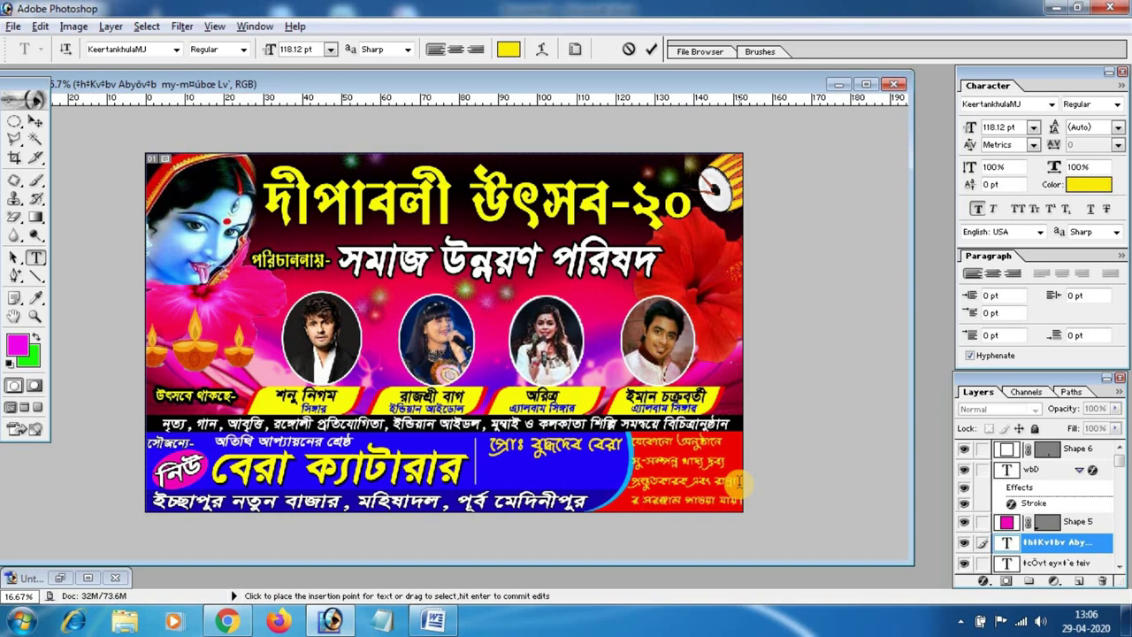
pyautogui.click(634, 500)
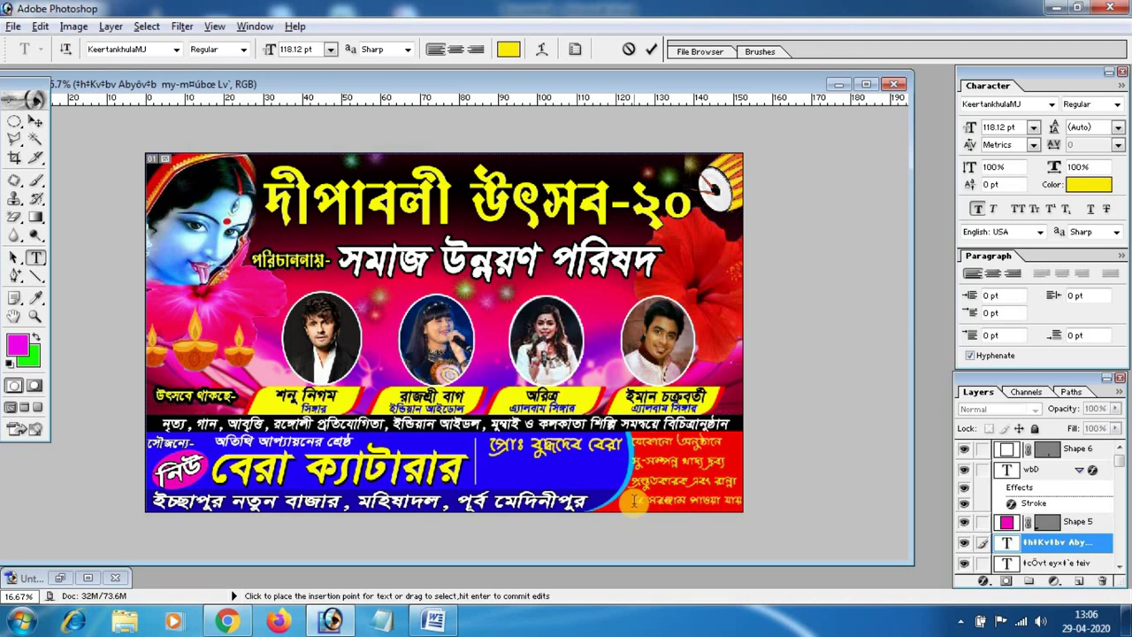
# - Select all four lines of the red-panel text for editing
pyautogui.click(39, 124)
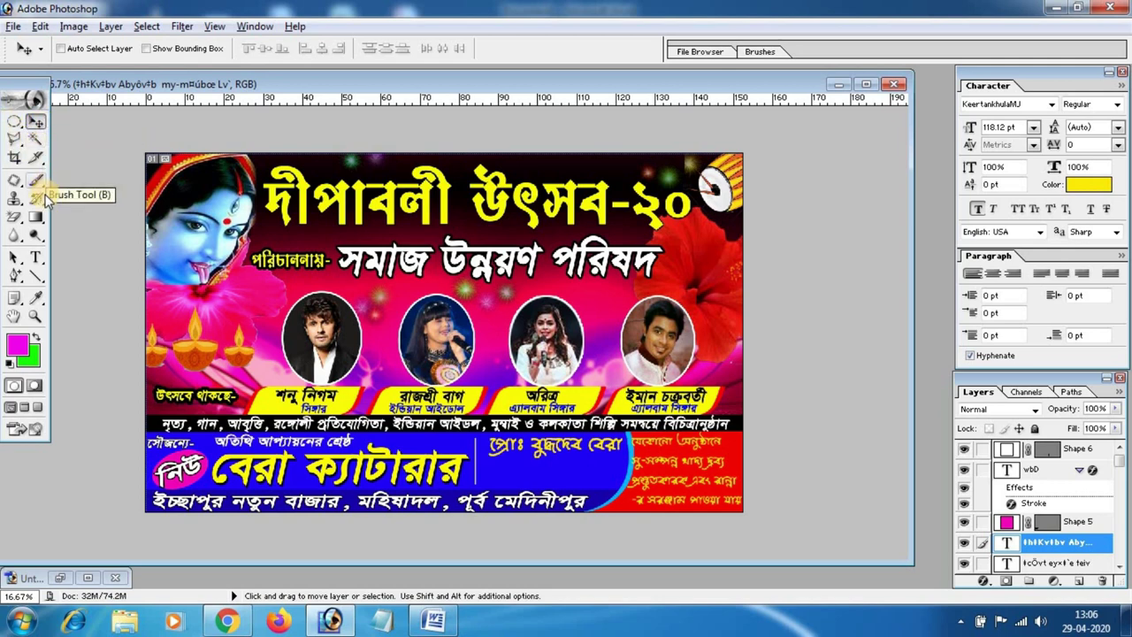
pyautogui.click(35, 276)
pyautogui.click(35, 256)
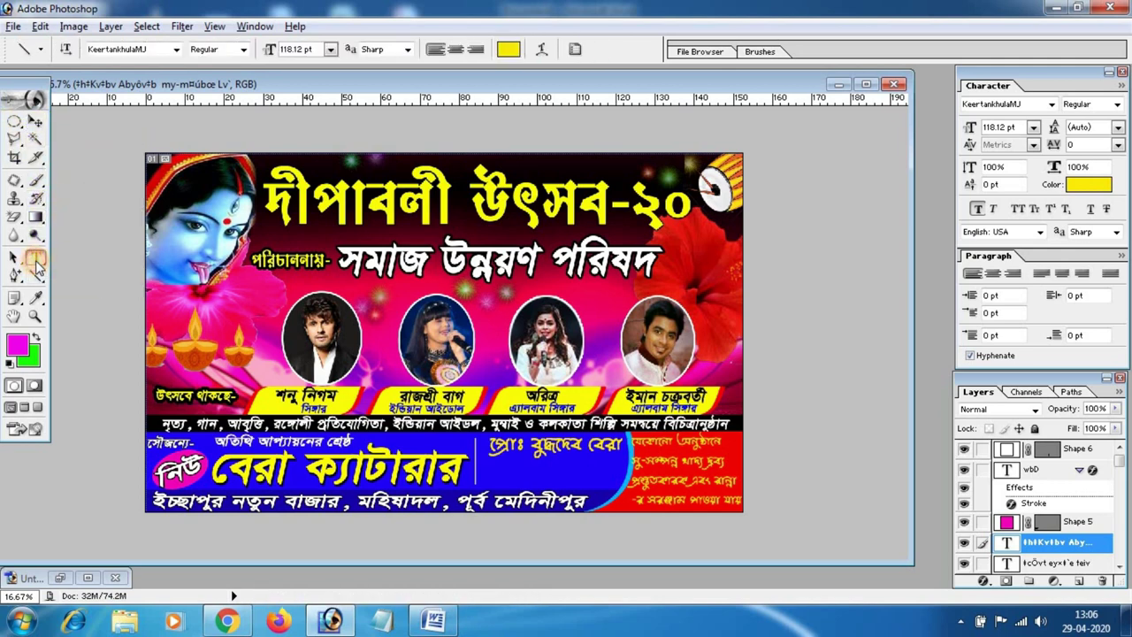
pyautogui.click(638, 503)
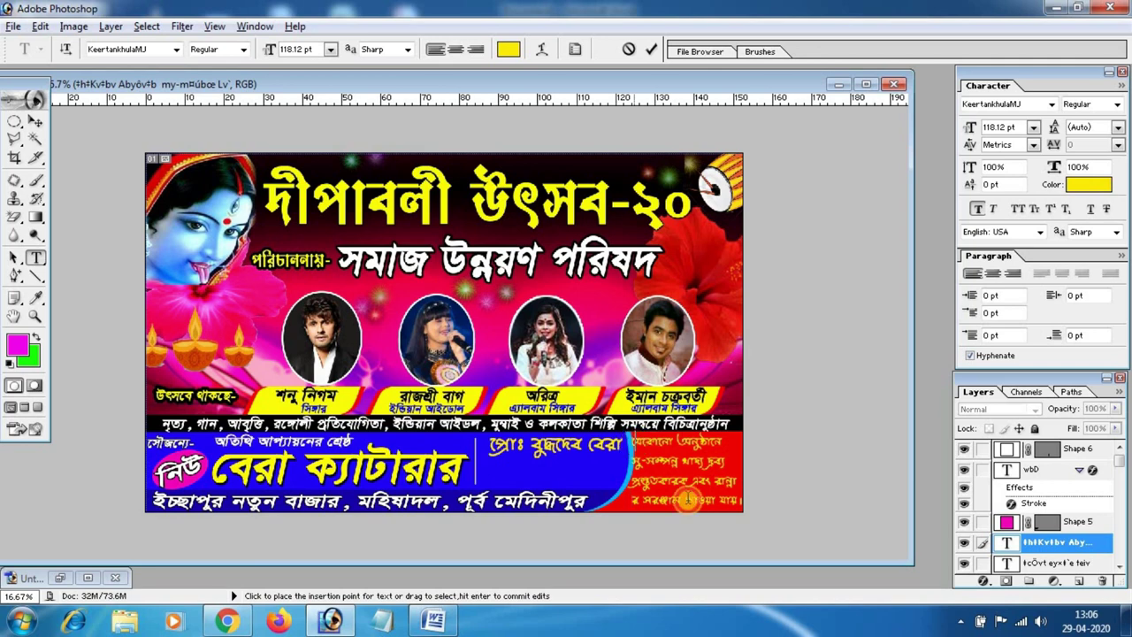
pyautogui.moveTo(634, 442); pyautogui.dragTo(726, 573)
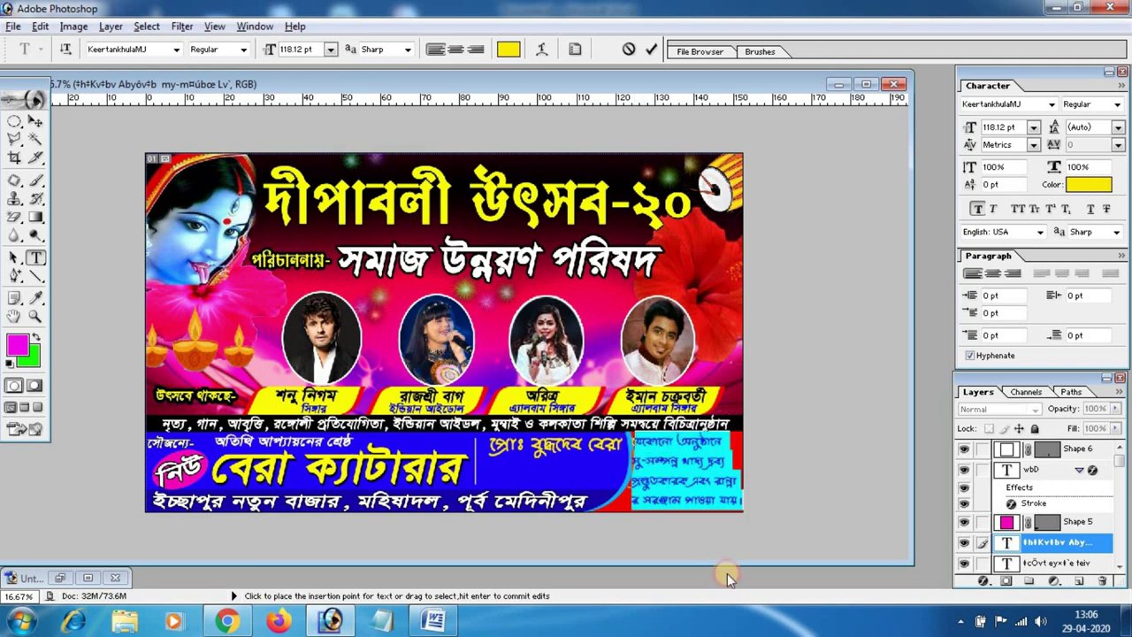
# - Centre-align the red-panel text and nudge it wholly inside the red panel
pyautogui.click(455, 49)
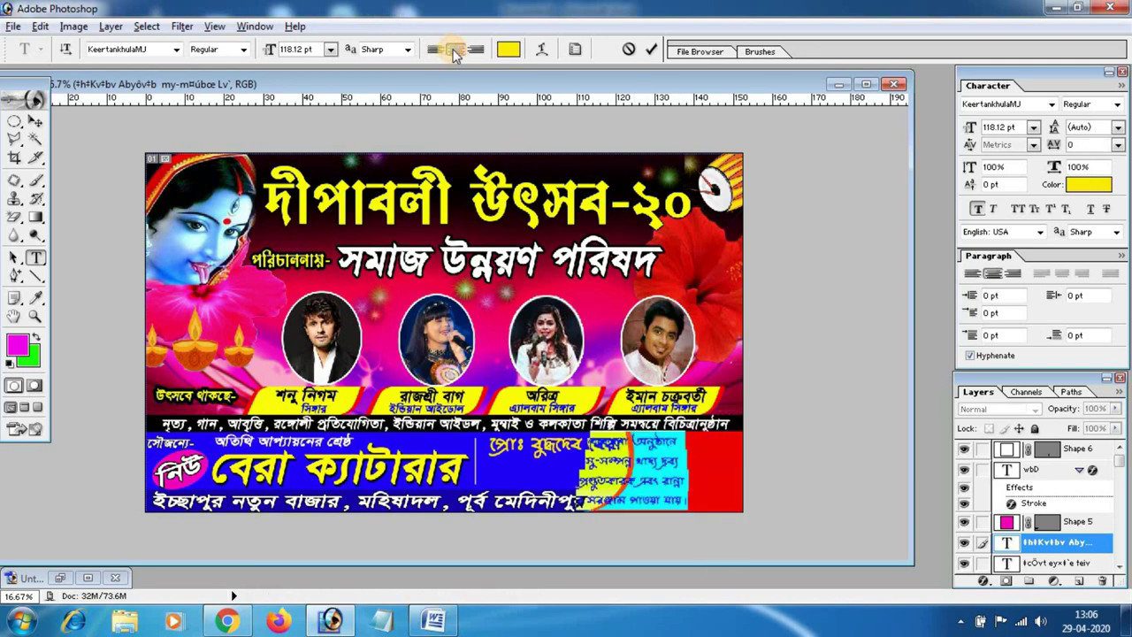
pyautogui.click(35, 121)
pyautogui.moveTo(644, 492); pyautogui.dragTo(693, 486)
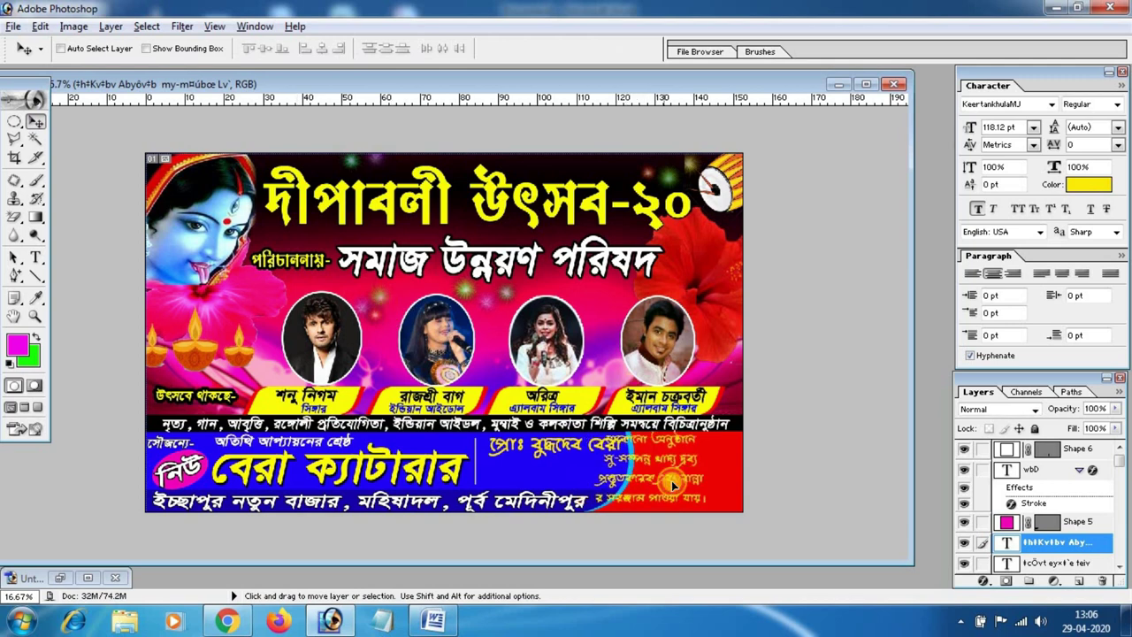
pyautogui.hotkey('shift', 'Up')
pyautogui.hotkey('shift', 'Up')
pyautogui.hotkey('shift', 'Up')
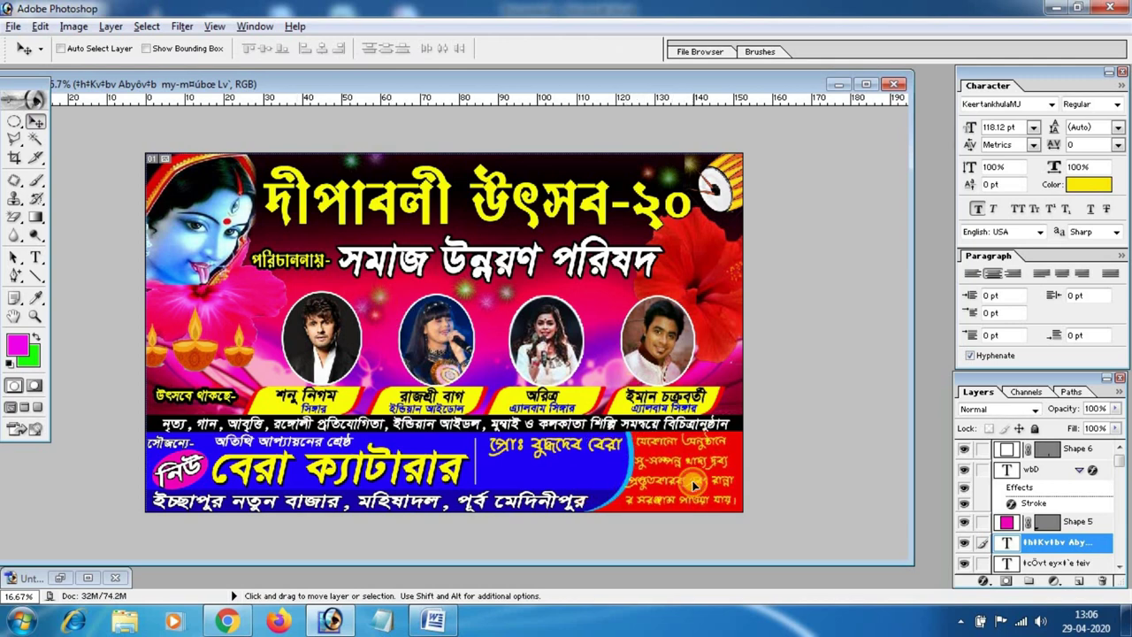
pyautogui.hotkey('shift', 'Right')
pyautogui.hotkey('shift', 'Right')
pyautogui.hotkey('shift', 'Right')
pyautogui.hotkey('shift', 'Right')
pyautogui.hotkey('shift', 'Right')
pyautogui.hotkey('shift', 'Right')
pyautogui.hotkey('shift', 'Right')
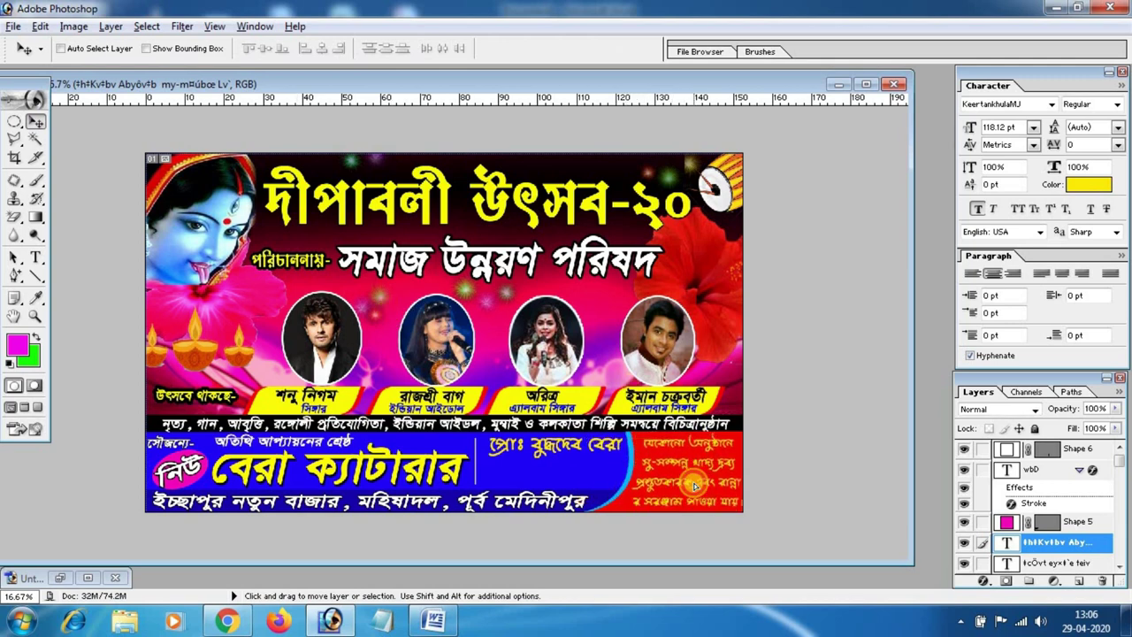
pyautogui.hotkey('shift', 'Right')
pyautogui.hotkey('shift', 'Right')
pyautogui.hotkey('shift', 'Left')
pyautogui.hotkey('shift', 'Left')
pyautogui.hotkey('shift', 'Left')
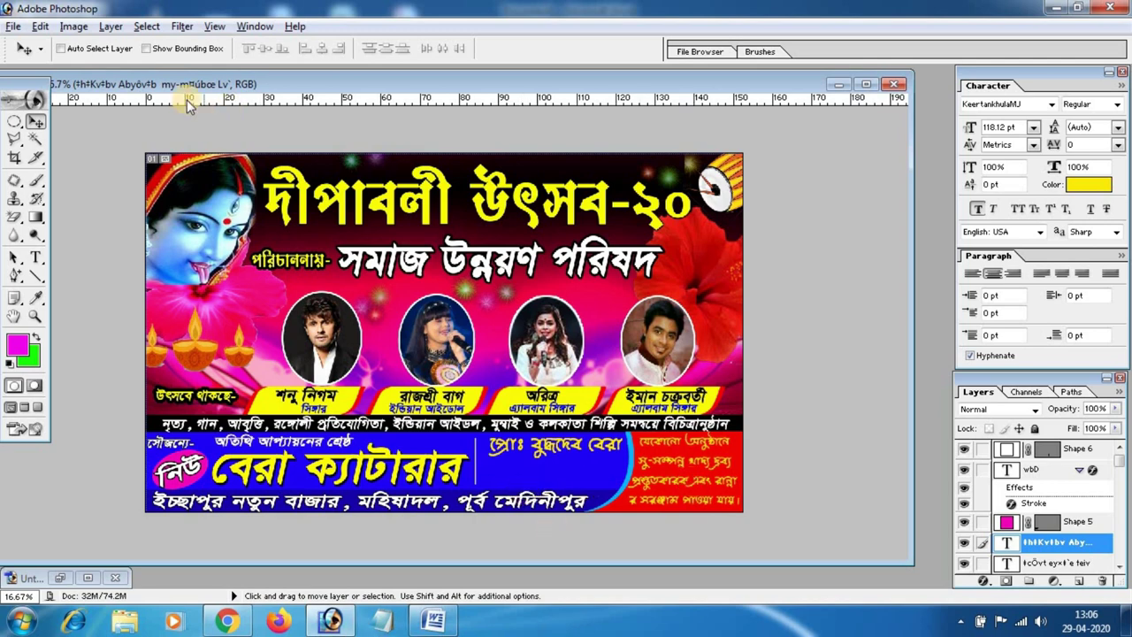
# - Start a new text layer beside the caterer name in the blue band using the Arial font
pyautogui.click(33, 259)
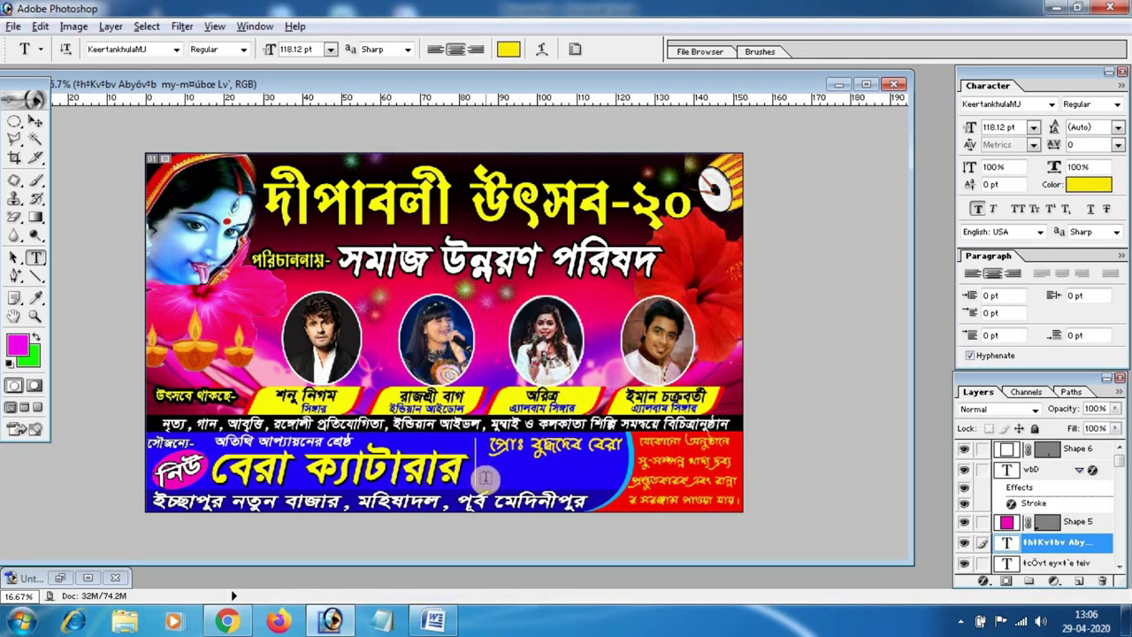
pyautogui.click(480, 472)
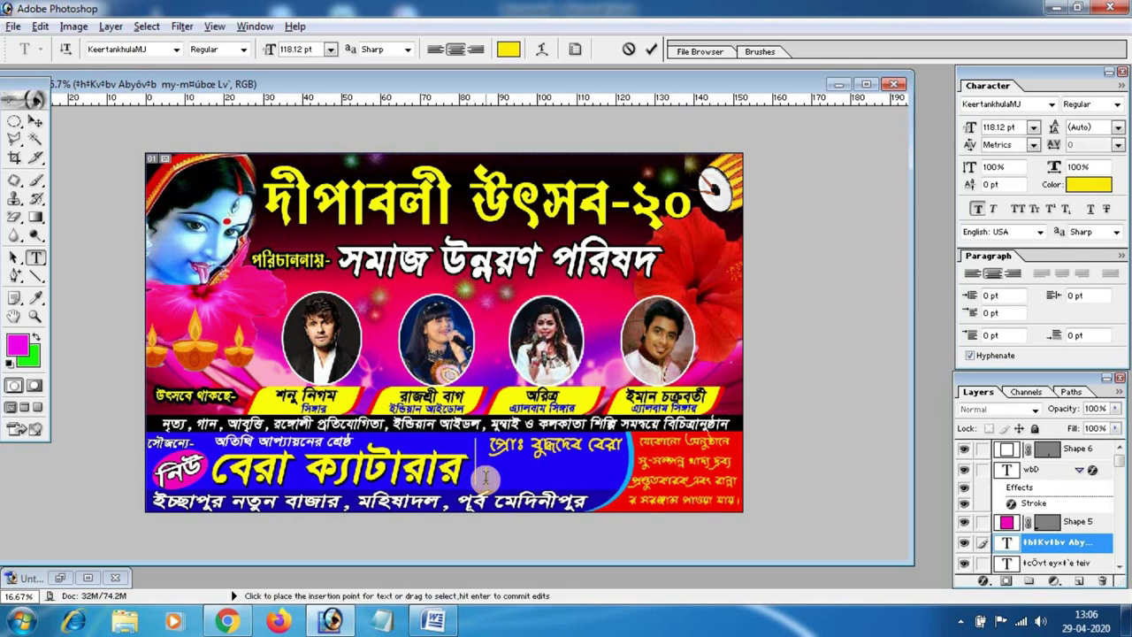
pyautogui.click(178, 50)
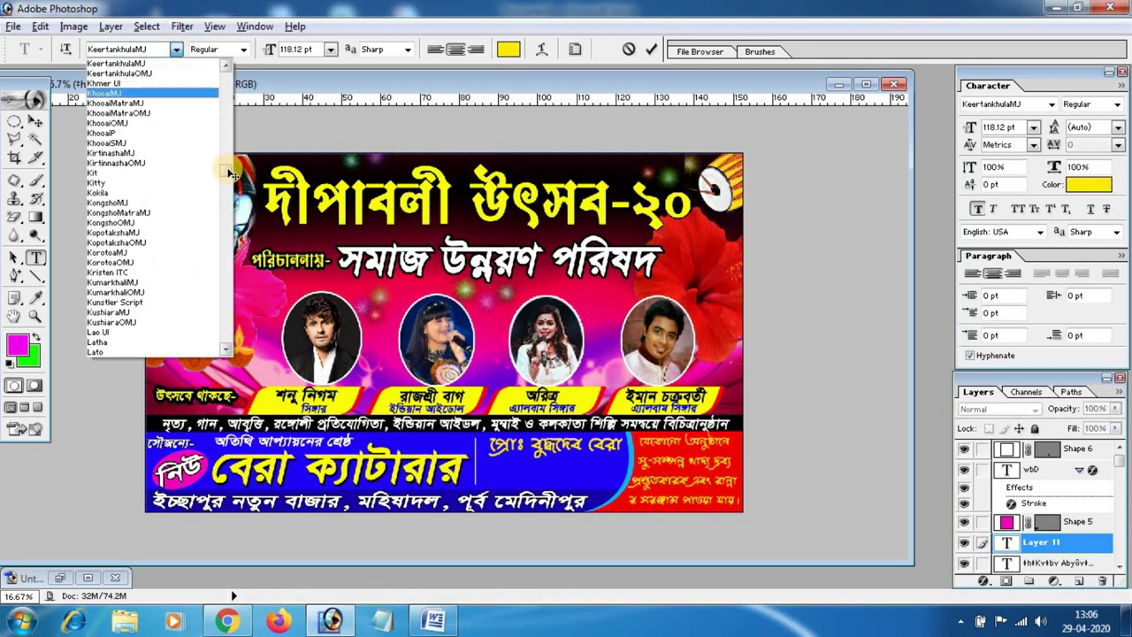
pyautogui.scroll(-10, 234, 237)
pyautogui.scroll(5, 235, 237)
pyautogui.scroll(5, 234, 237)
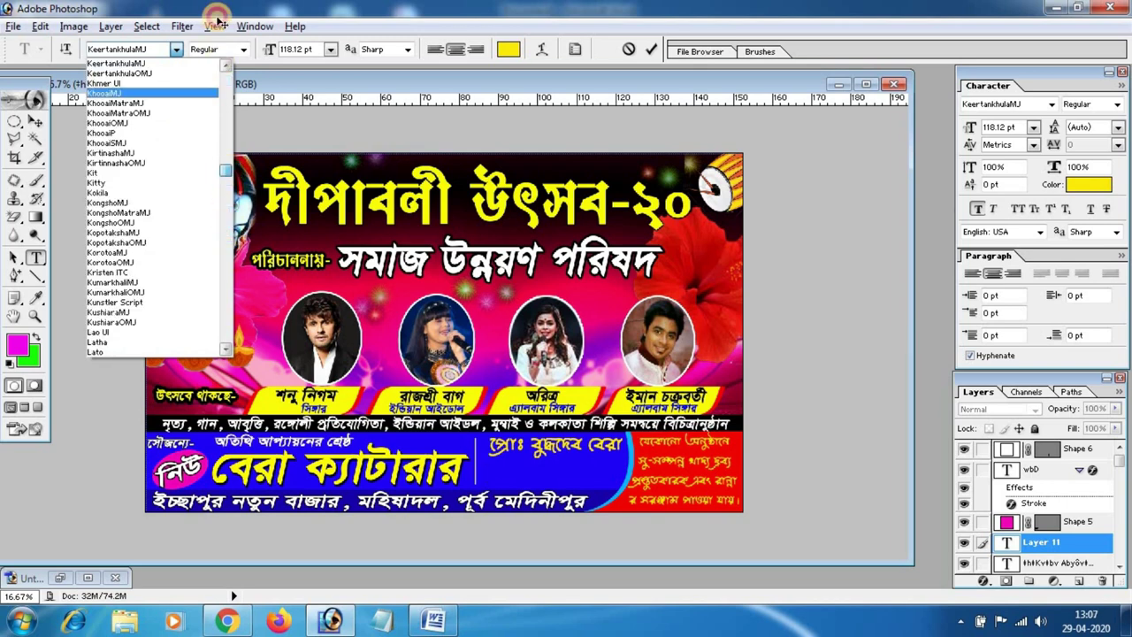
pyautogui.scroll(5, 222, 113)
pyautogui.scroll(5, 222, 112)
pyautogui.scroll(5, 217, 92)
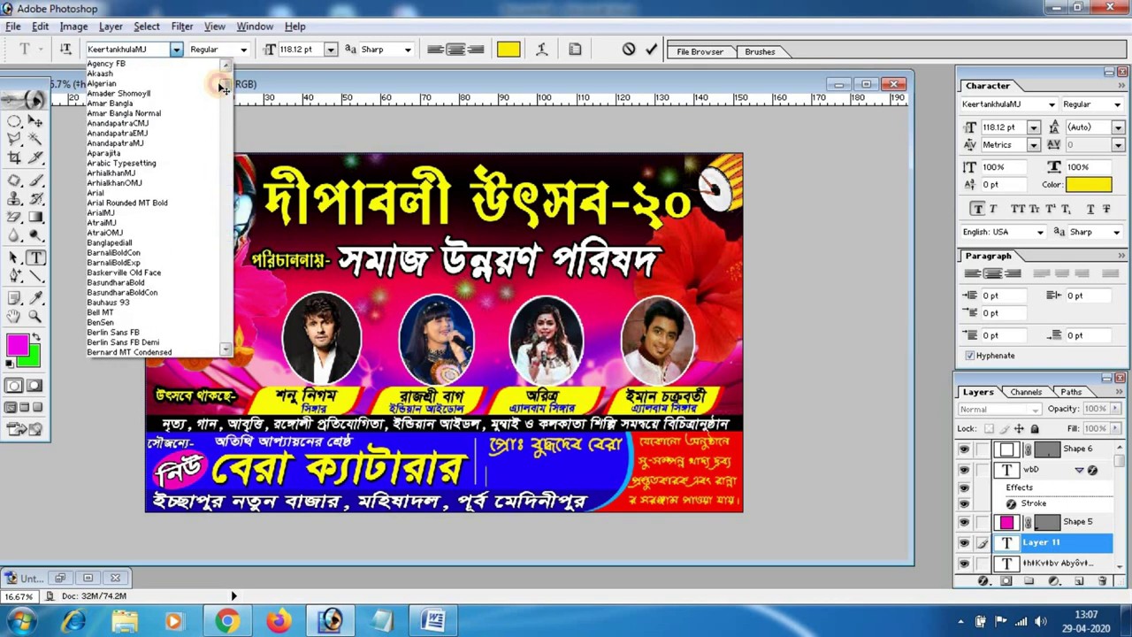
pyautogui.click(102, 193)
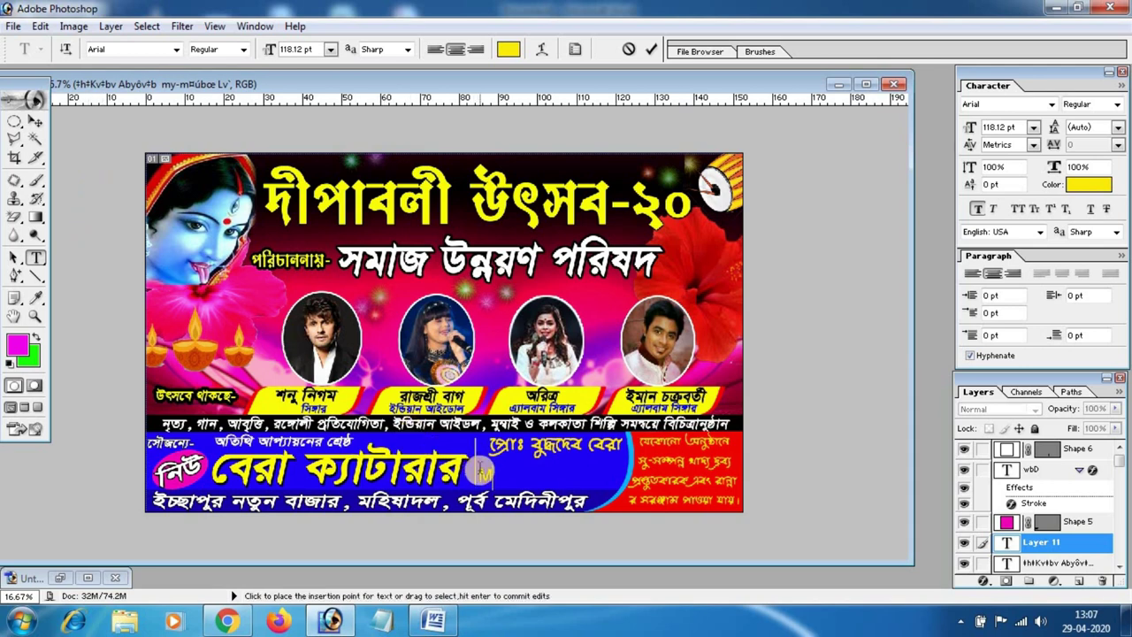
# - Make the M white (FFFFFF) and set its Arial style to Regular
pyautogui.moveTo(479, 470); pyautogui.dragTo(513, 472)
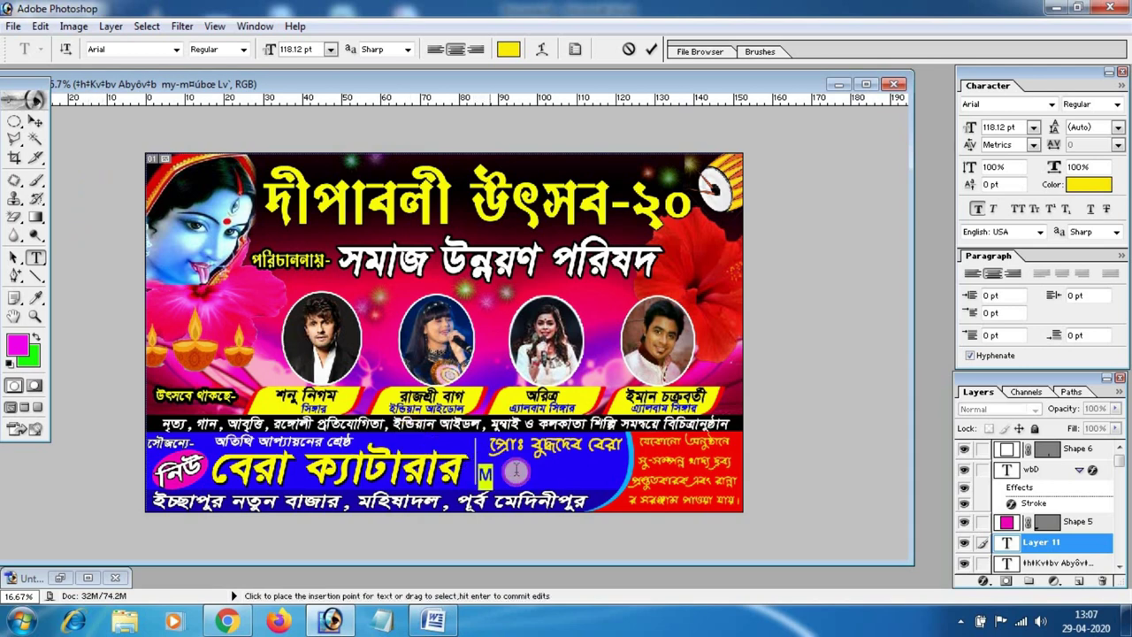
pyautogui.click(1081, 185)
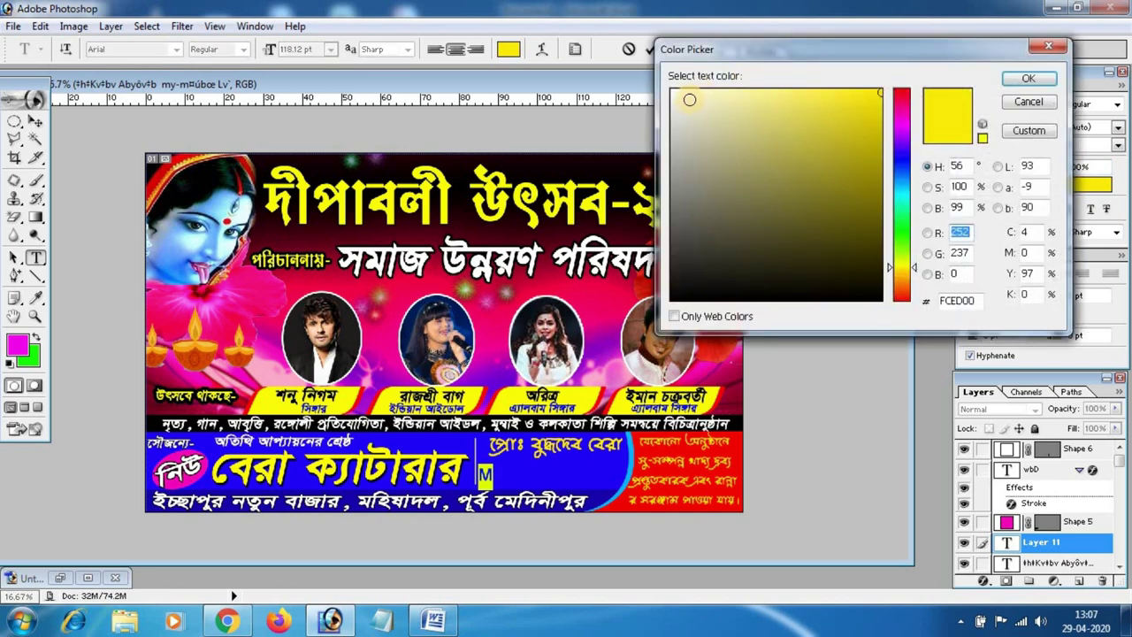
pyautogui.moveTo(689, 99); pyautogui.dragTo(653, 78)
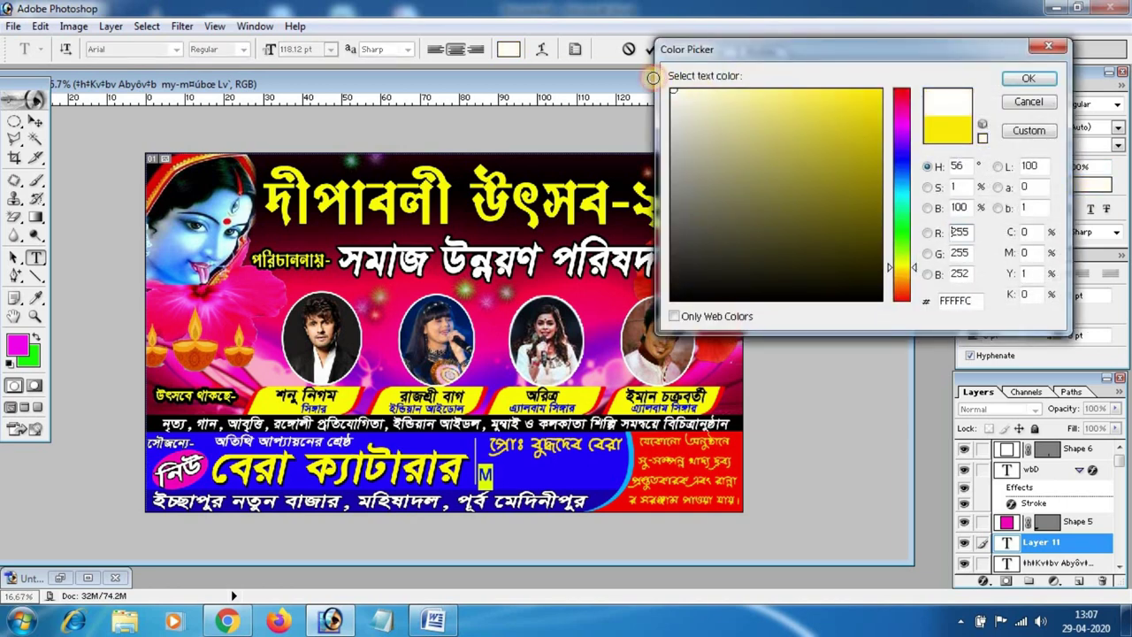
pyautogui.click(1028, 80)
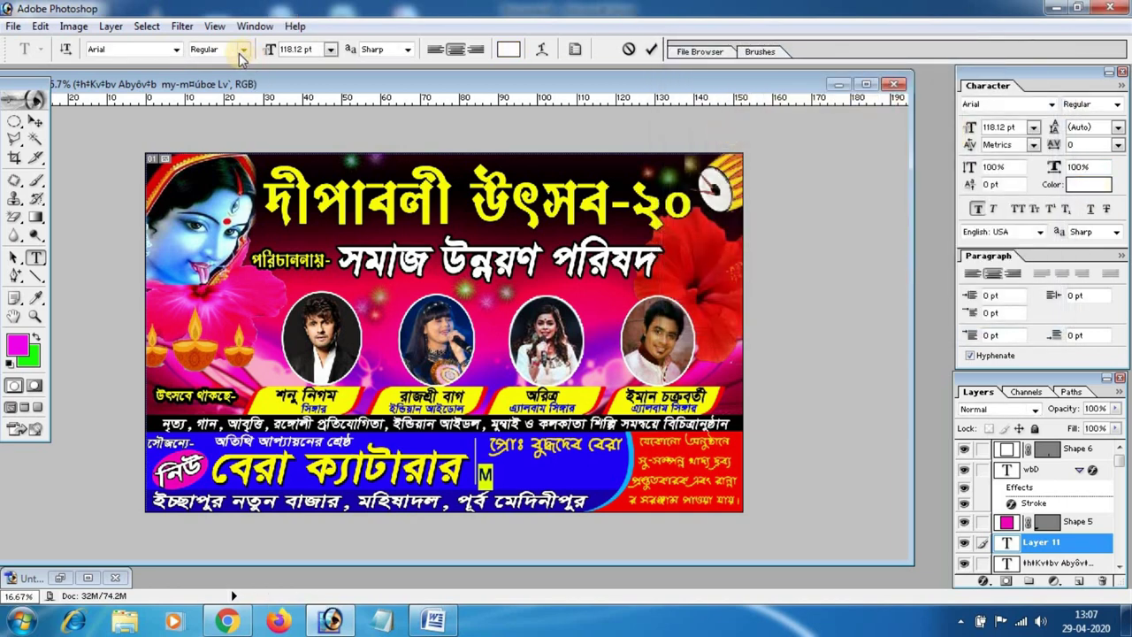
pyautogui.click(241, 52)
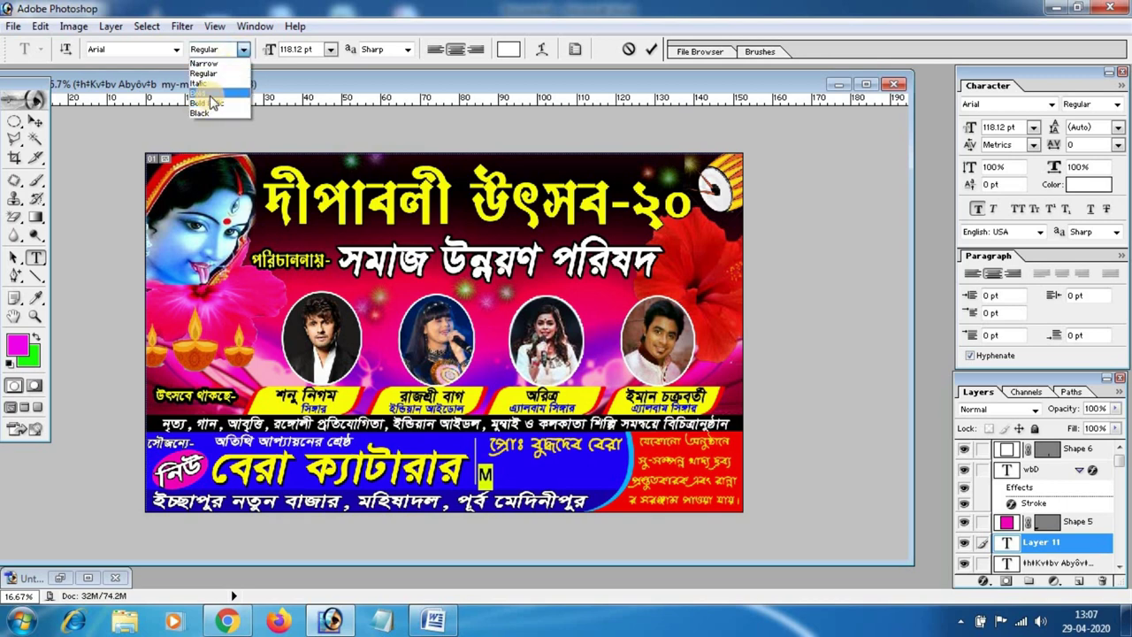
pyautogui.click(209, 94)
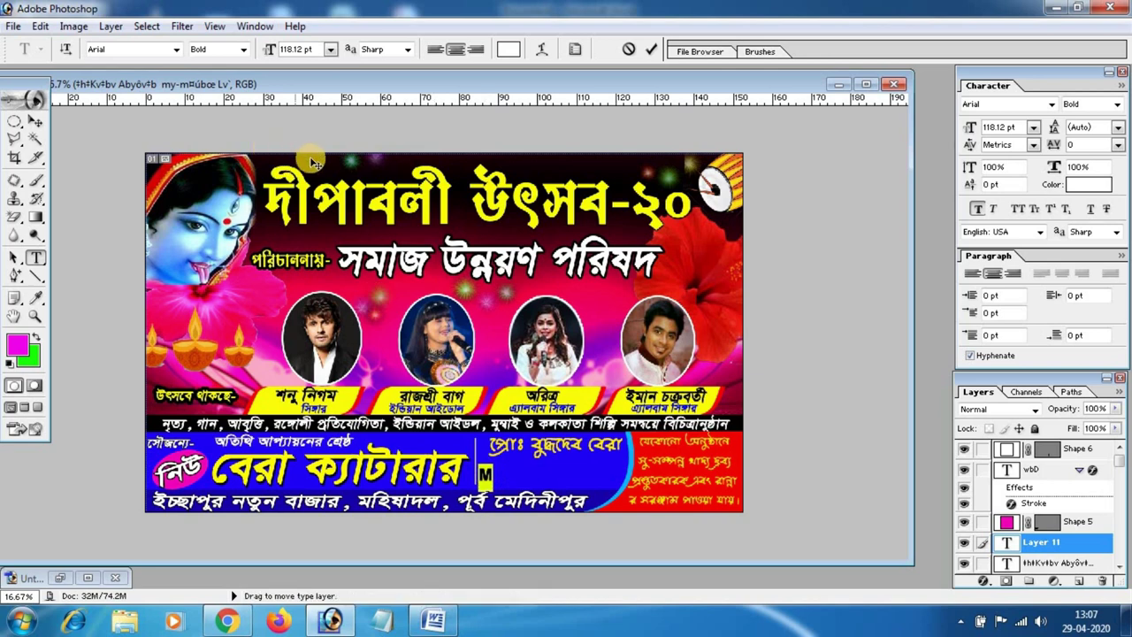
pyautogui.click(244, 51)
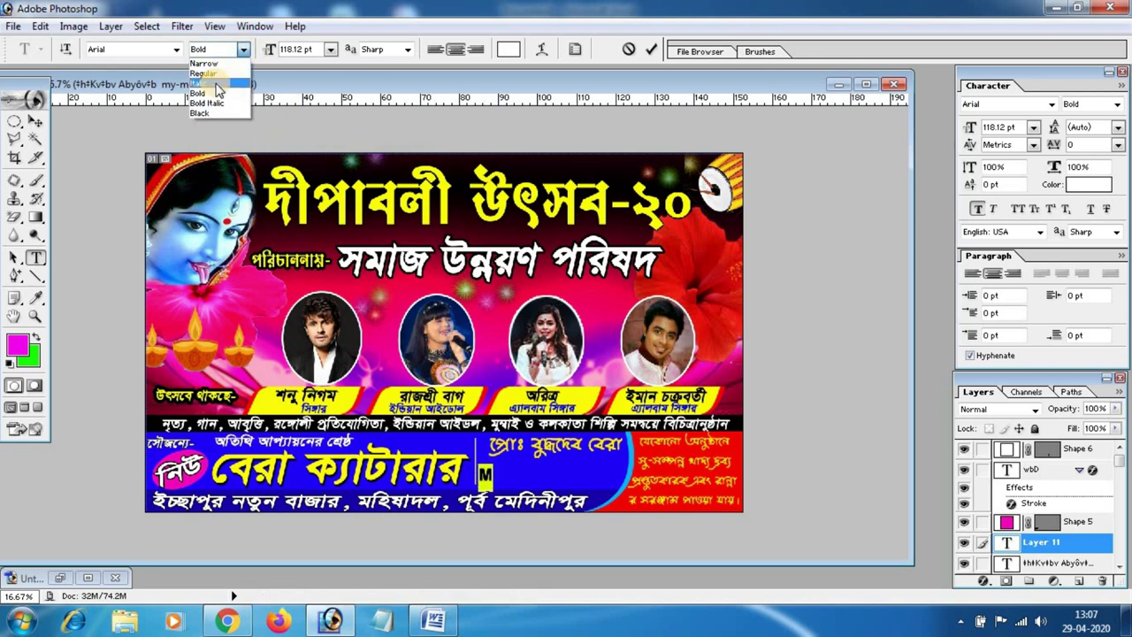
pyautogui.click(212, 74)
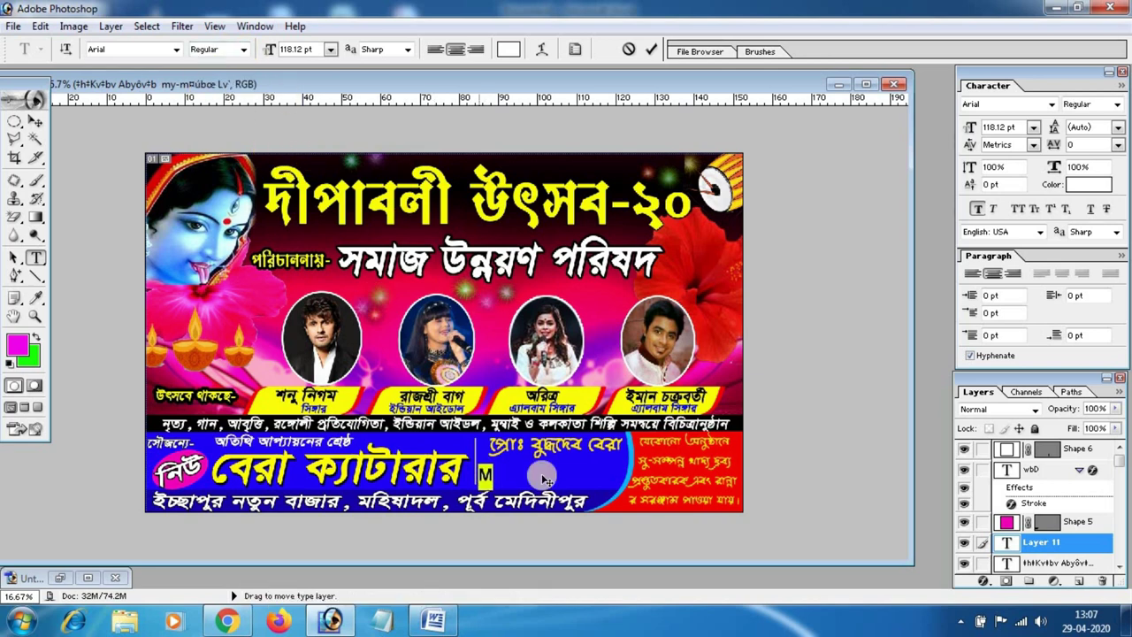
# - Type the first phone number after the M, commit it, and resume editing for the second number
pyautogui.press('Right')
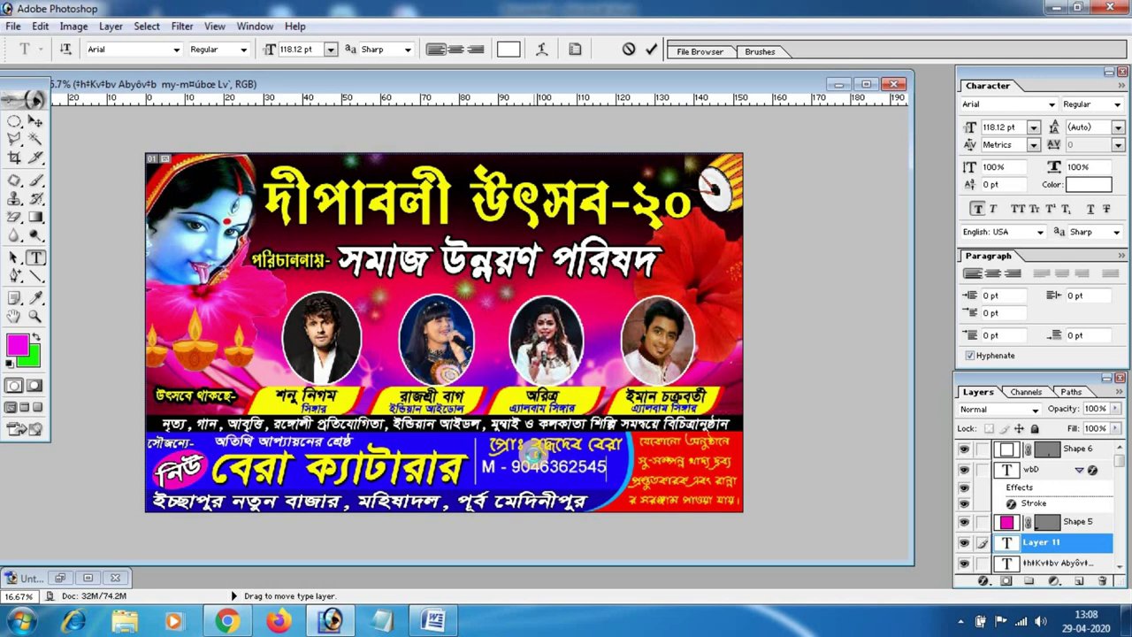
pyautogui.hotkey('ctrl', 'Return')
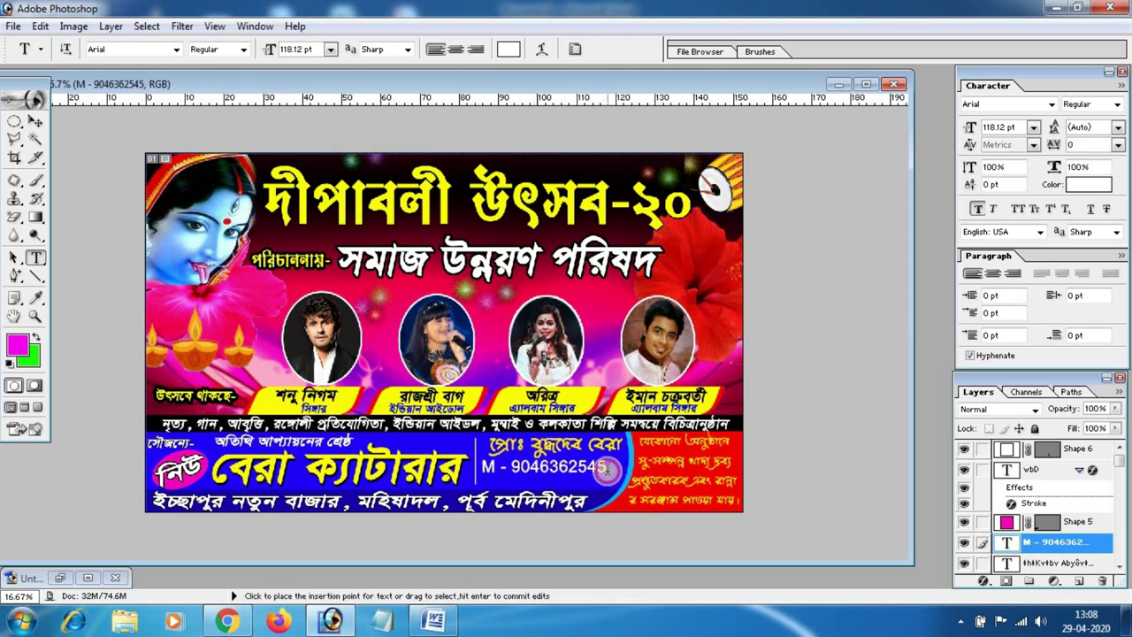
pyautogui.click(607, 468)
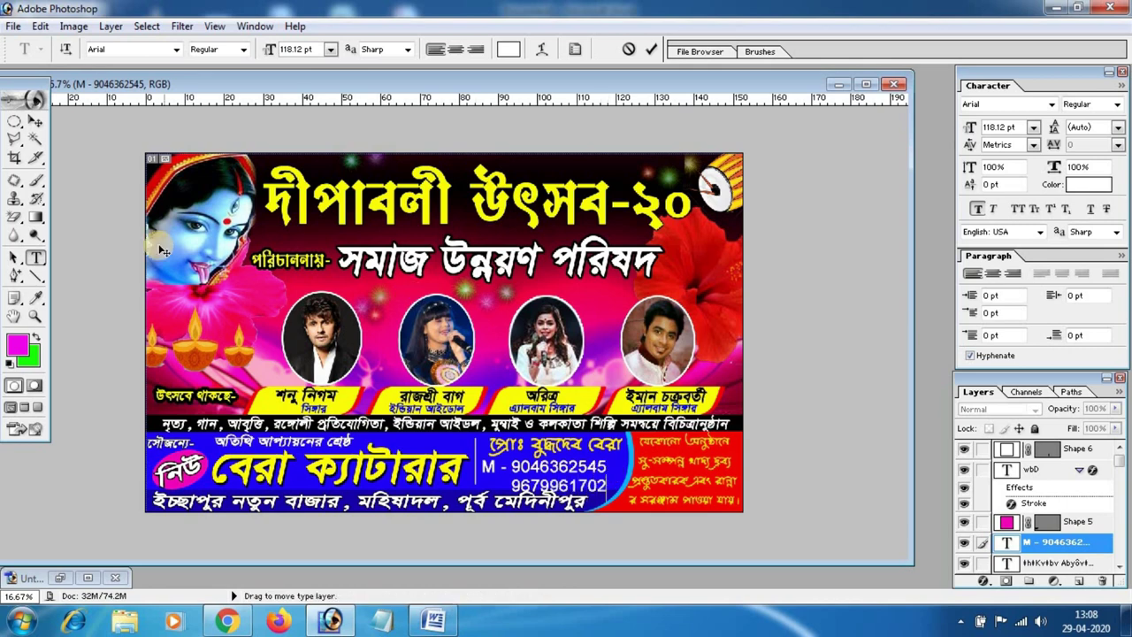
# - Squash the phone numbers to about three-quarters height and nudge them right and down
pyautogui.click(37, 121)
pyautogui.hotkey('ctrl', 't')
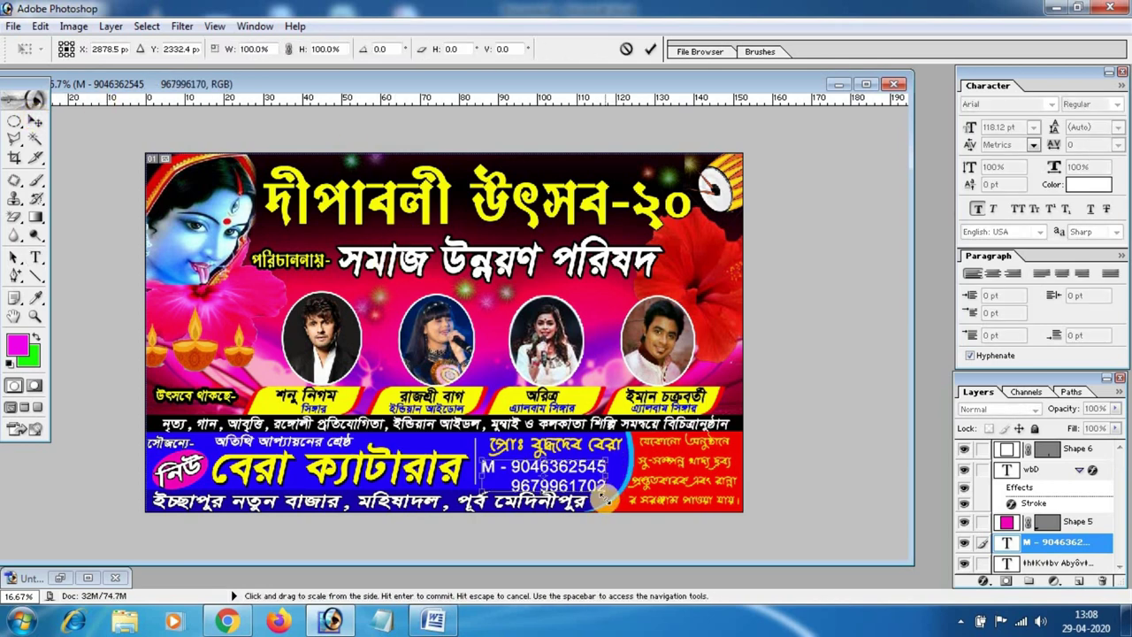
pyautogui.moveTo(613, 493); pyautogui.dragTo(609, 479)
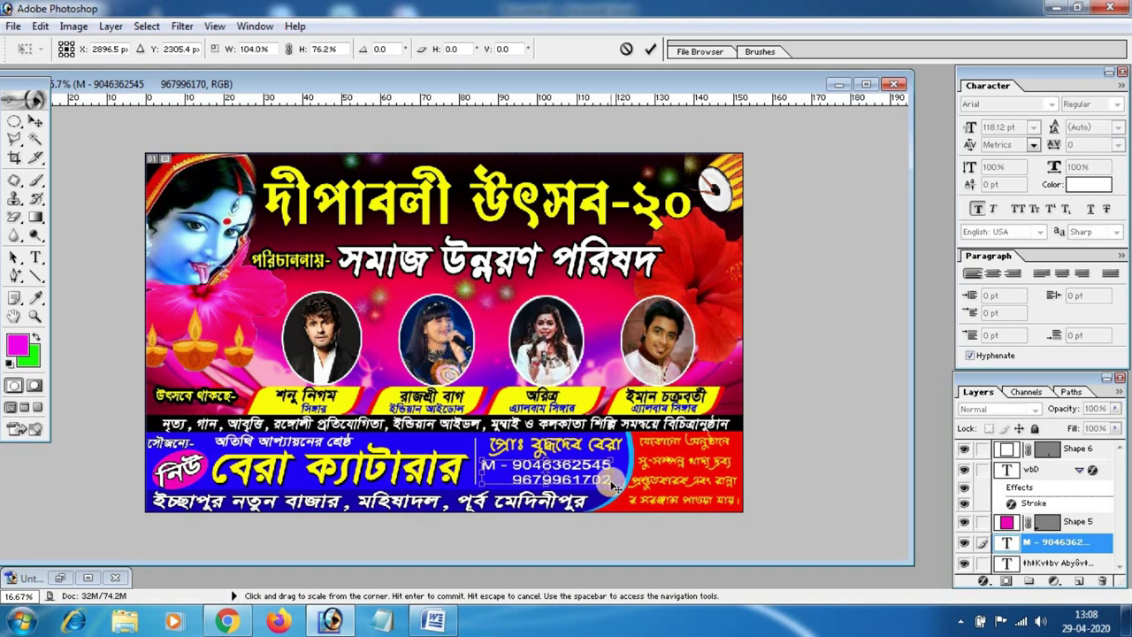
pyautogui.press('Return')
pyautogui.press('Right')
pyautogui.press('Right')
pyautogui.press('Right')
pyautogui.press('Right')
pyautogui.press('Right')
pyautogui.press('Right')
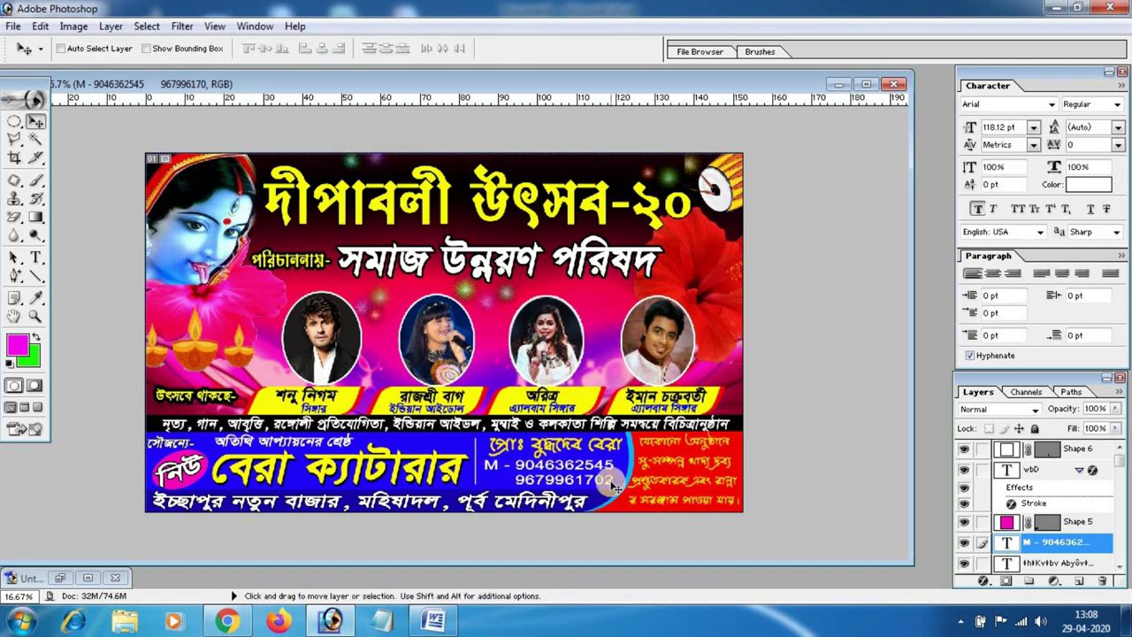
pyautogui.press('Down')
pyautogui.press('Down')
pyautogui.press('Right')
pyautogui.press('Right')
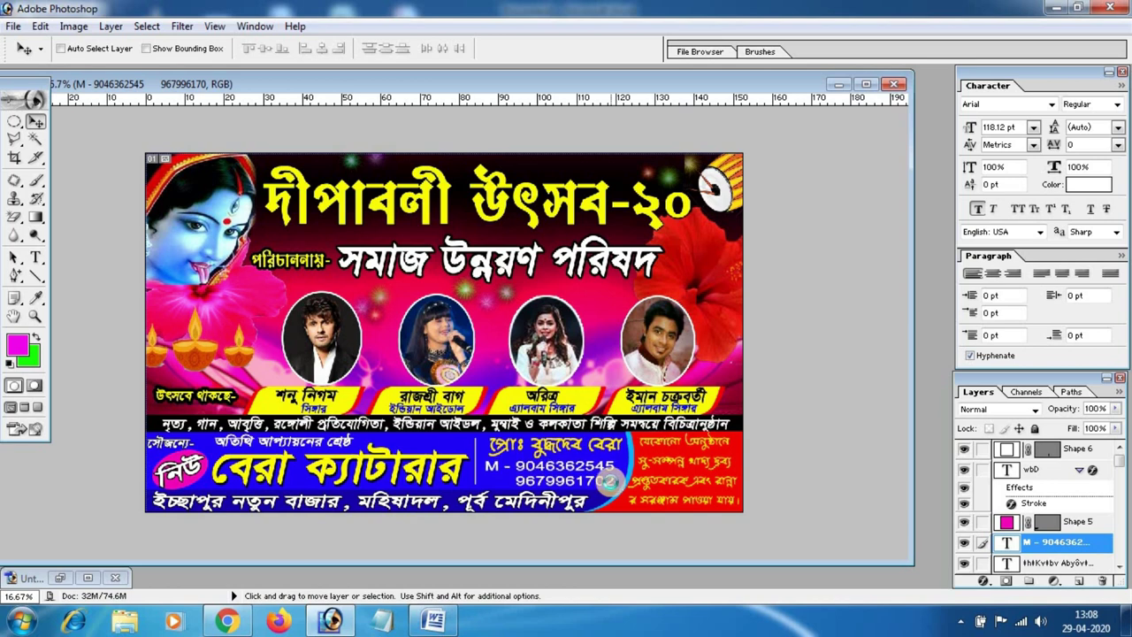
pyautogui.press('Right')
pyautogui.press('Right')
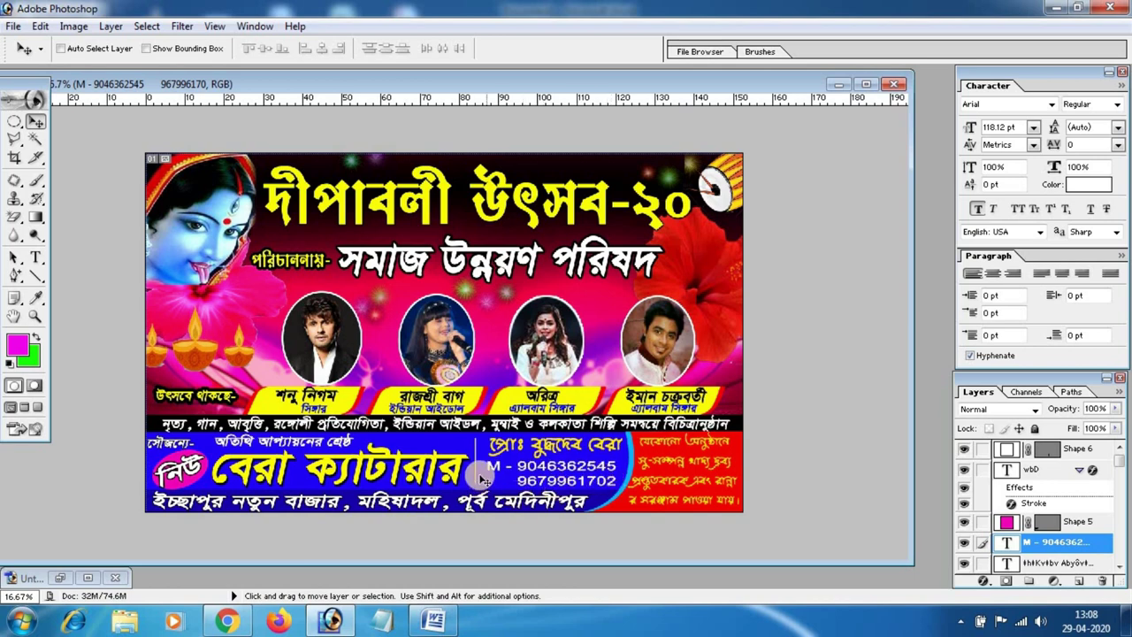
# - Select the caterer-name layer and scale it to about 102.6% width by 97.9% height
pyautogui.rightClick(477, 477)
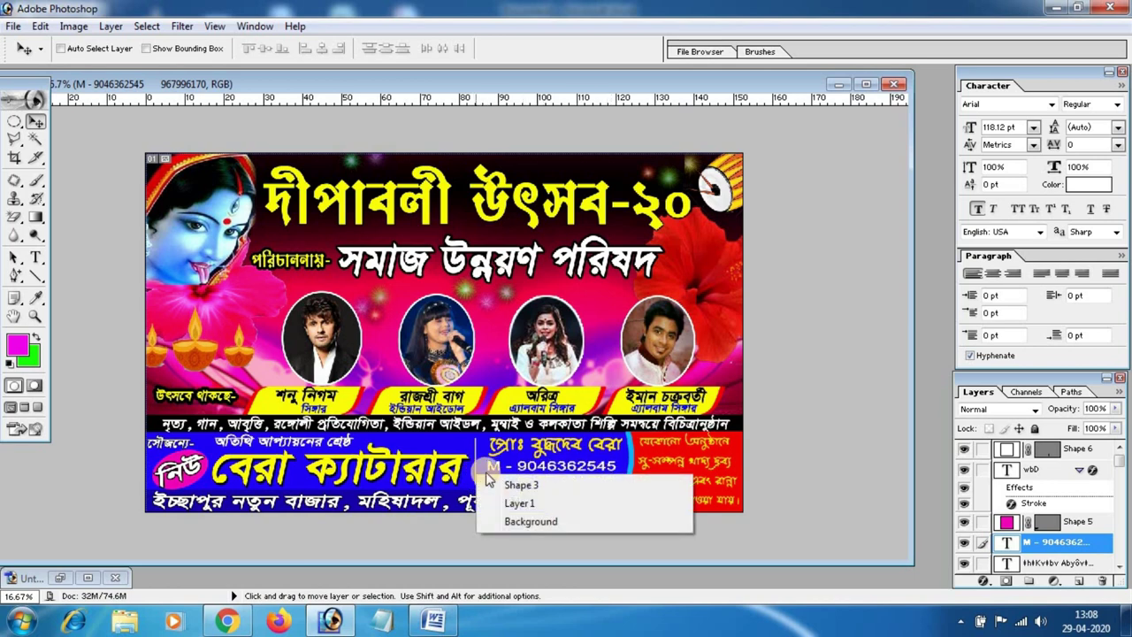
pyautogui.click(492, 479)
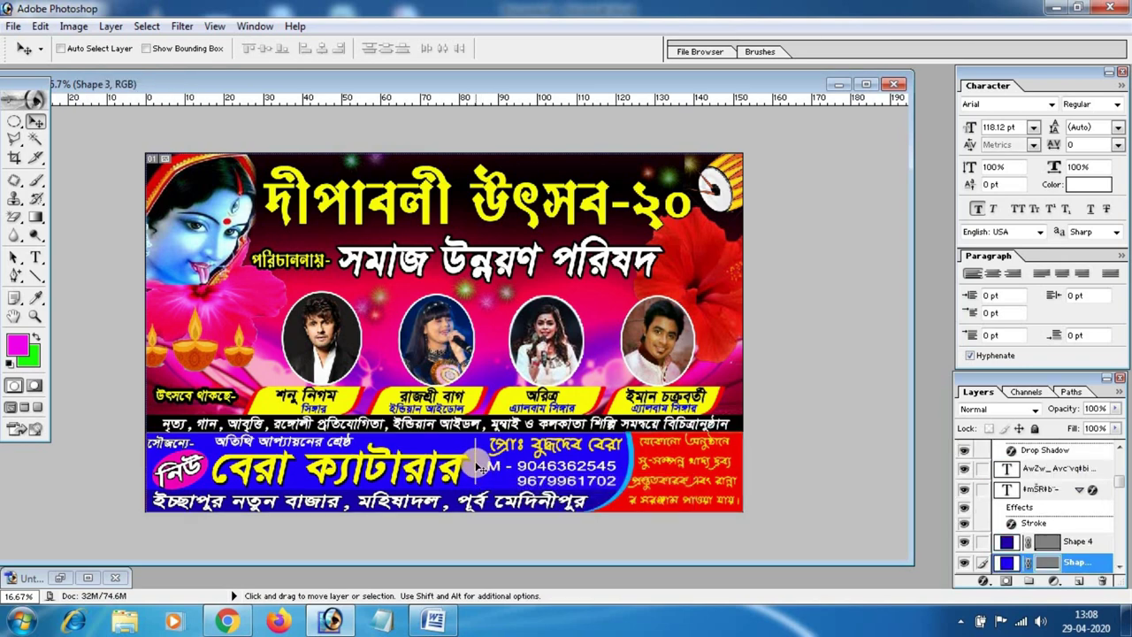
pyautogui.rightClick(478, 466)
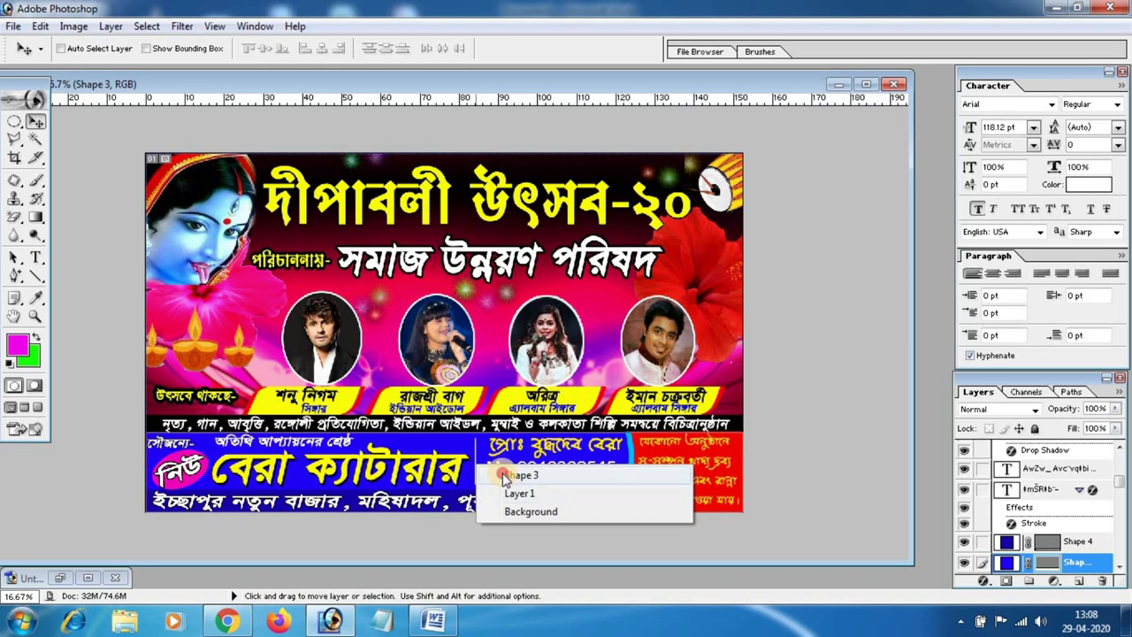
pyautogui.click(482, 467)
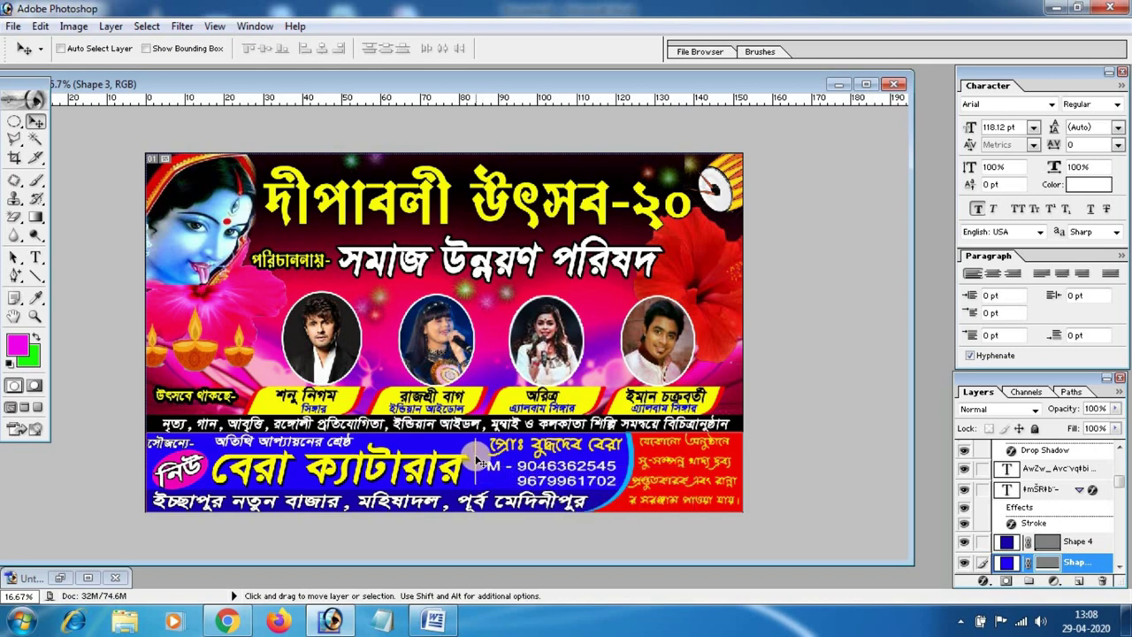
pyautogui.rightClick(478, 456)
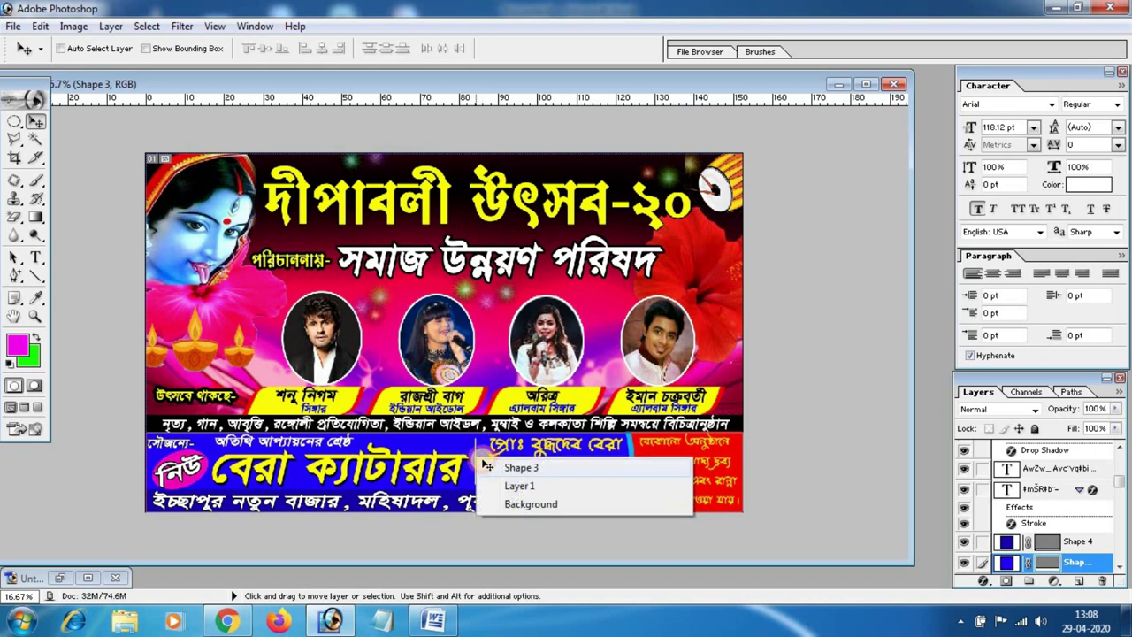
pyautogui.click(482, 462)
pyautogui.rightClick(492, 428)
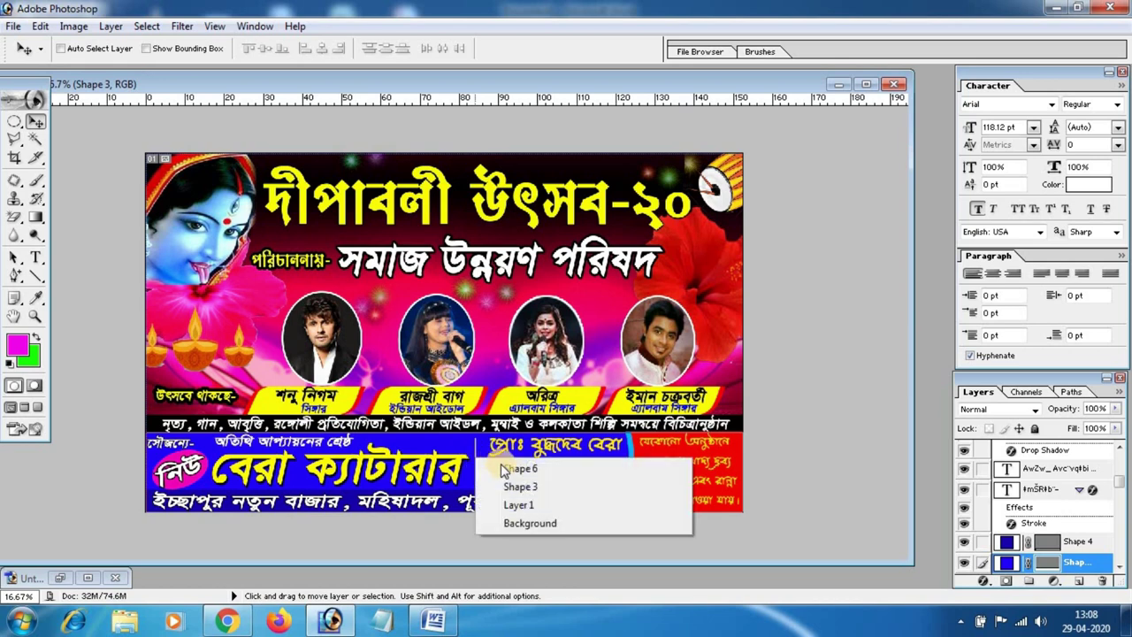
pyautogui.click(512, 434)
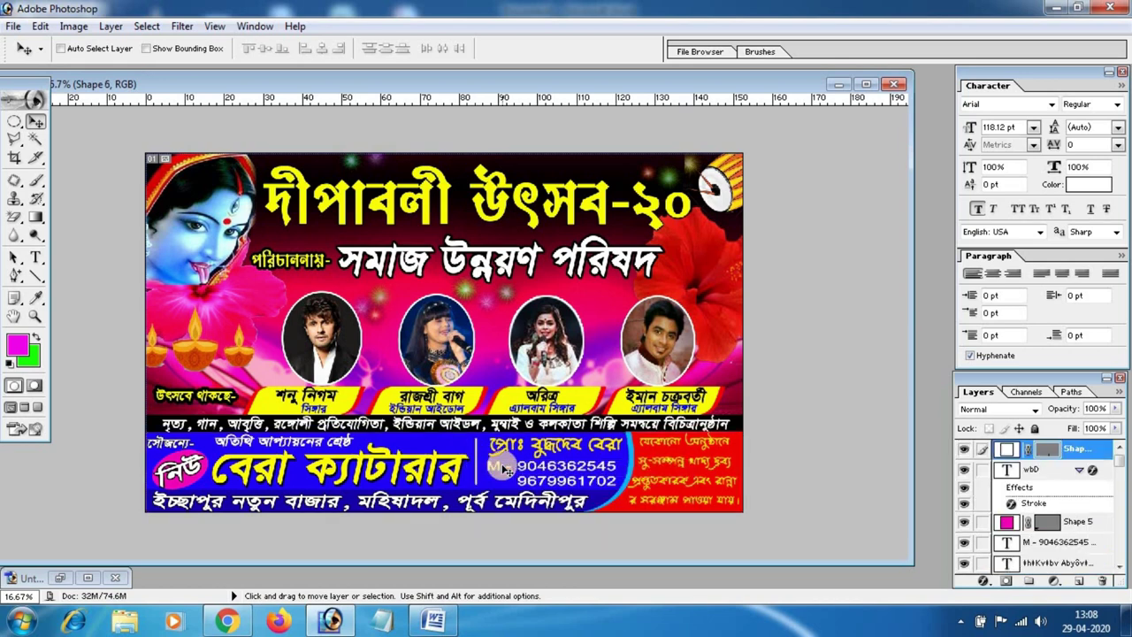
pyautogui.rightClick(428, 464)
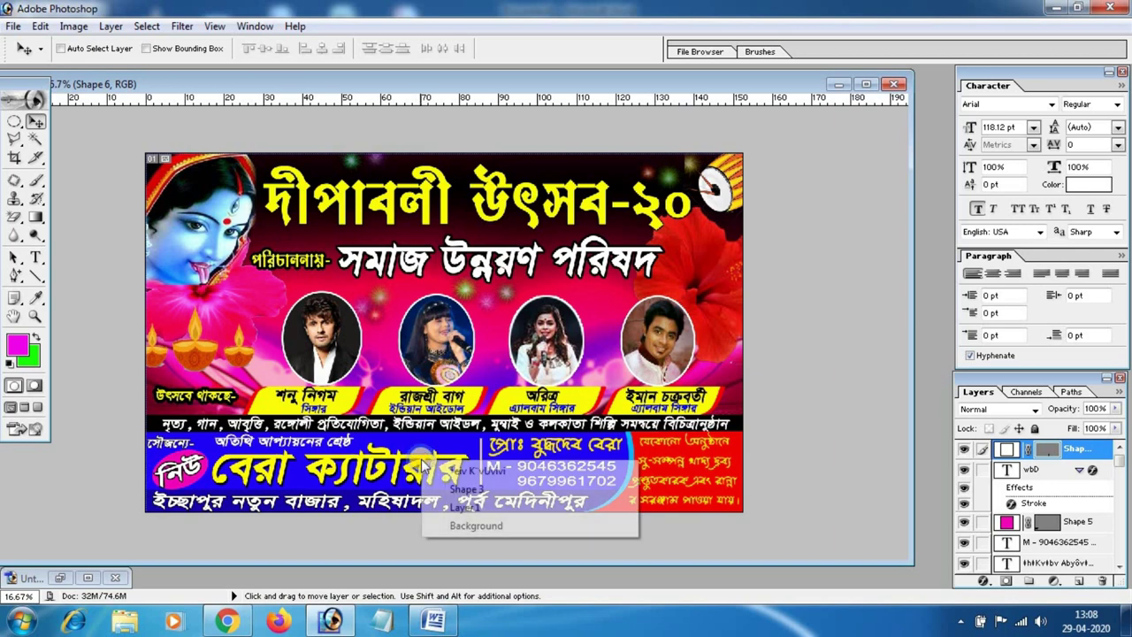
pyautogui.click(464, 469)
pyautogui.hotkey('ctrl', 't')
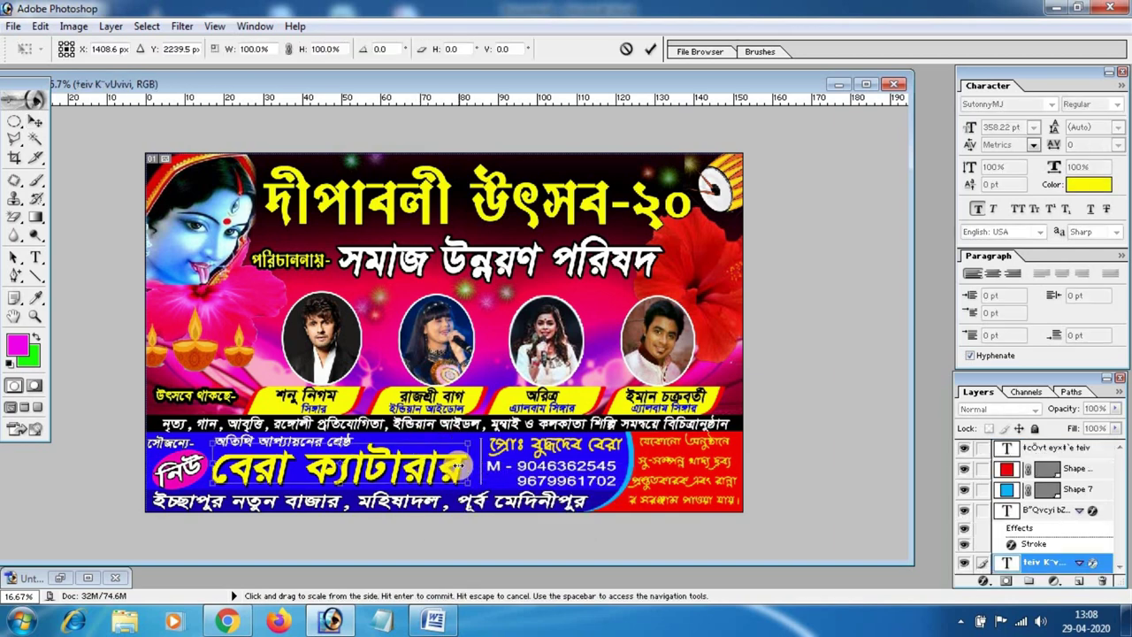
pyautogui.moveTo(475, 485); pyautogui.dragTo(475, 487)
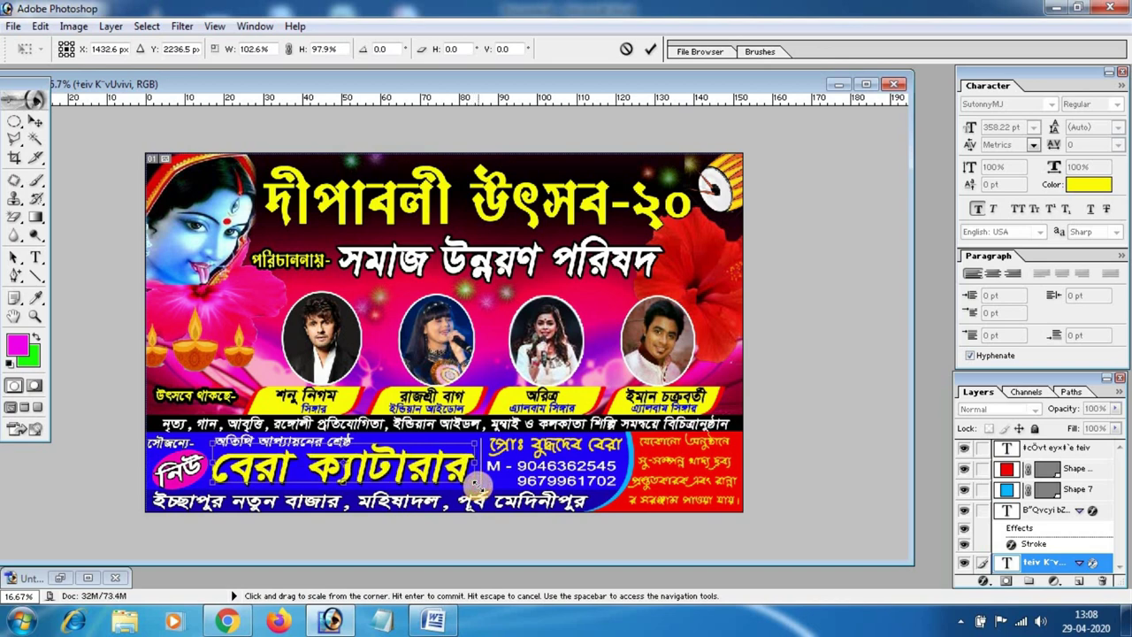
pyautogui.press('Return')
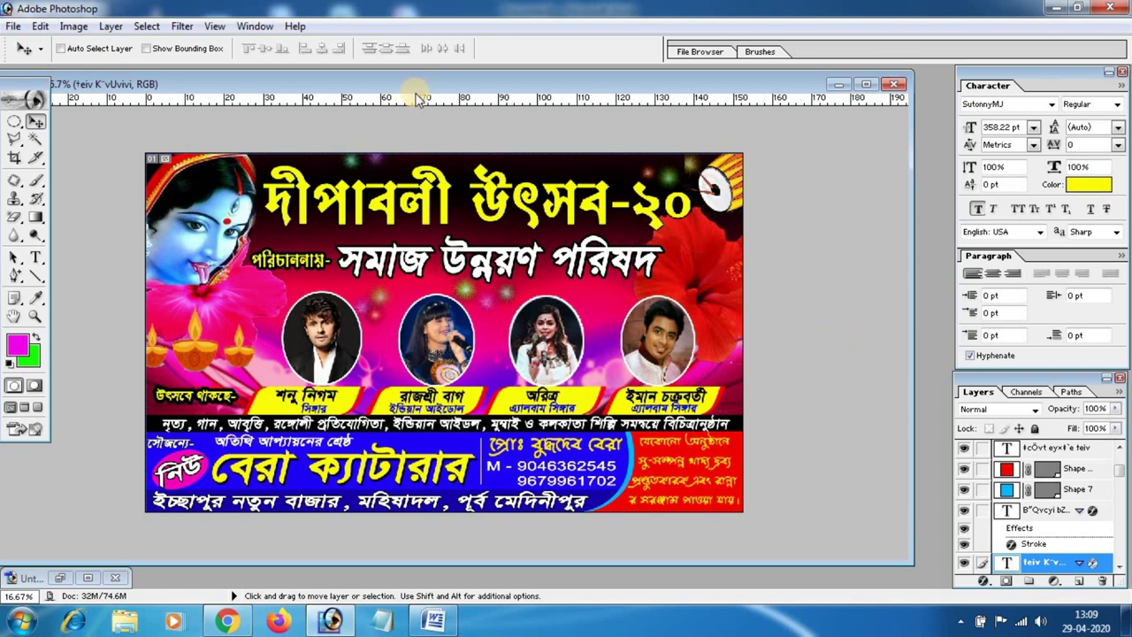
# - Reposition and enlarge the Untitled-2 window, zooming the banner to 25%
pyautogui.moveTo(407, 85); pyautogui.dragTo(501, 97)
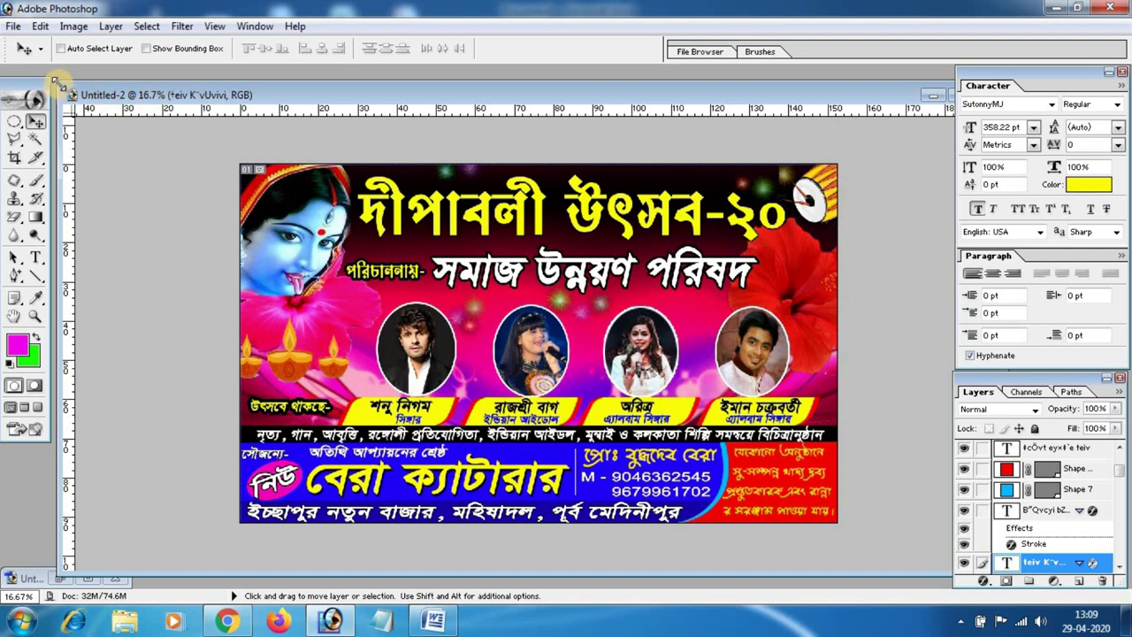
pyautogui.moveTo(54, 81); pyautogui.dragTo(356, 115)
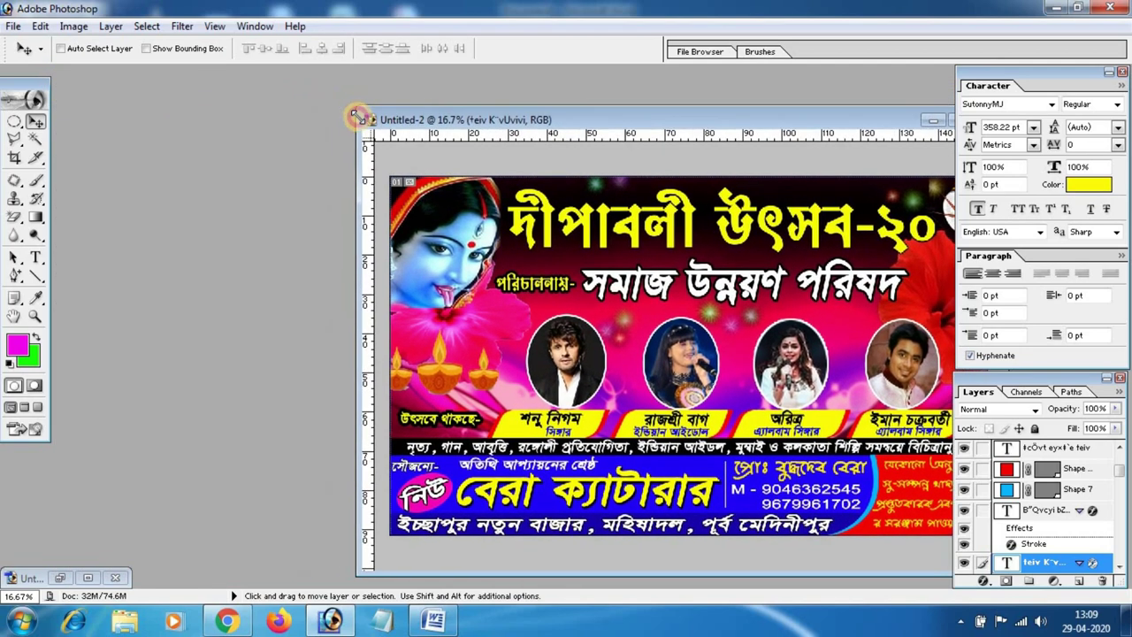
pyautogui.moveTo(394, 118)
pyautogui.mouseDown()
pyautogui.moveTo(164, 104)
pyautogui.moveTo(121, 76)
pyautogui.mouseUp()
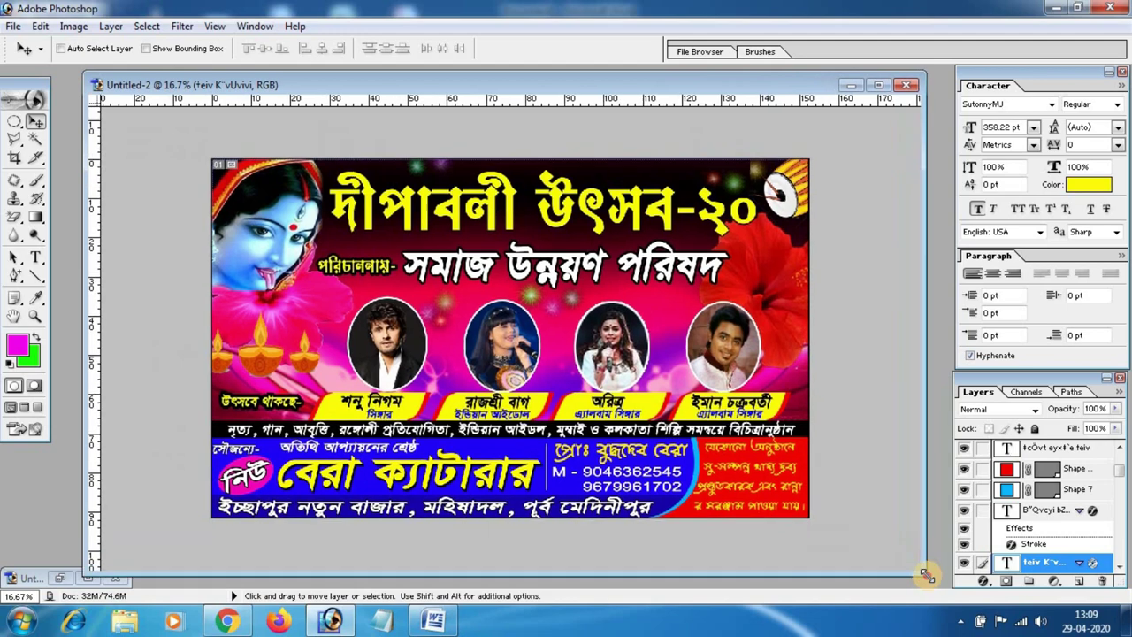
pyautogui.moveTo(727, 514); pyautogui.dragTo(926, 575)
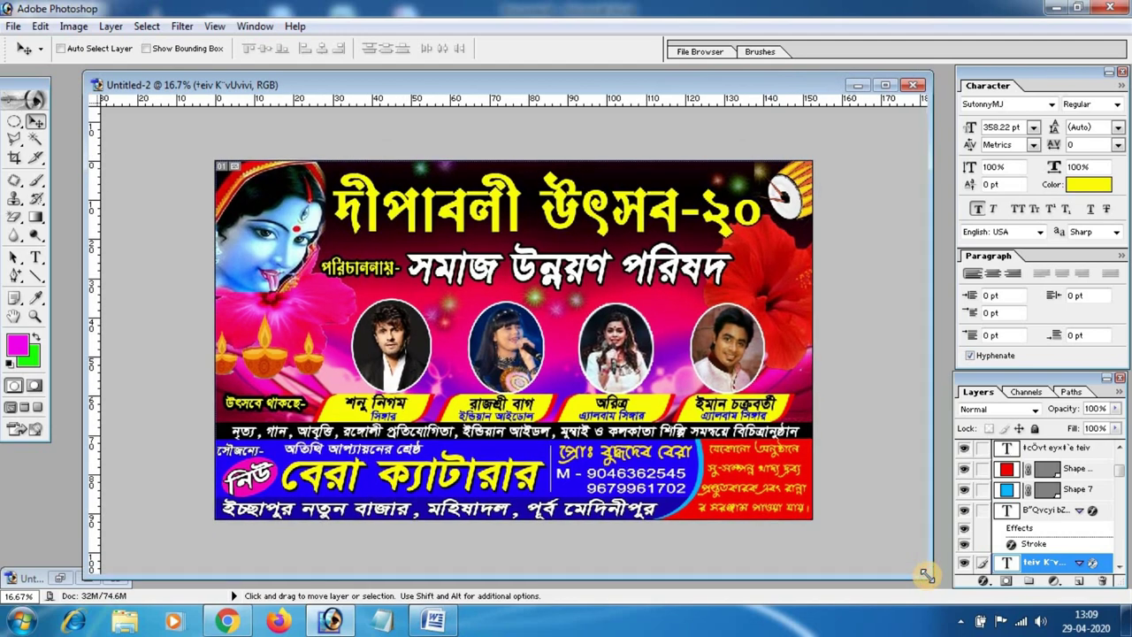
pyautogui.hotkey('ctrl', '+')
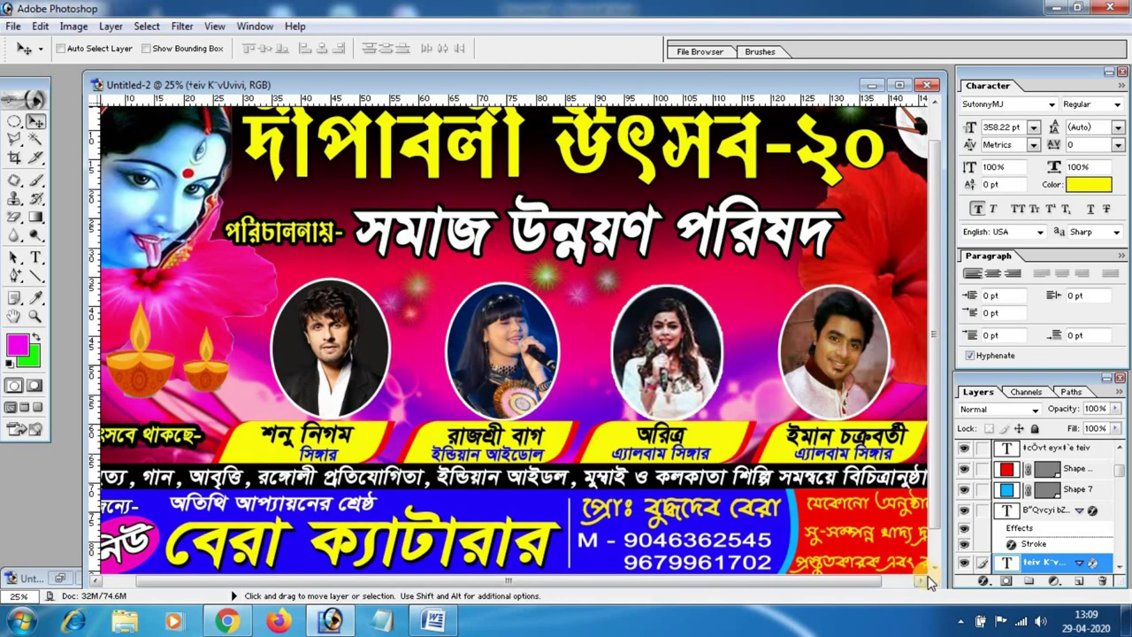
# - Widen the floating banner window on both sides and raise it to show more banner
pyautogui.click(900, 85)
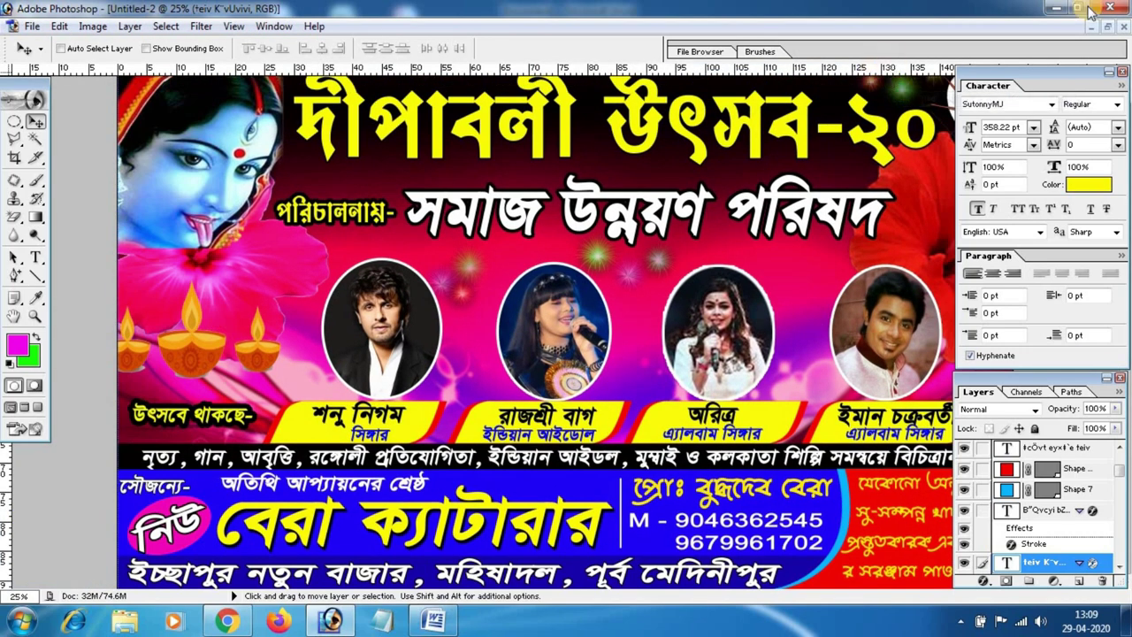
pyautogui.click(1109, 26)
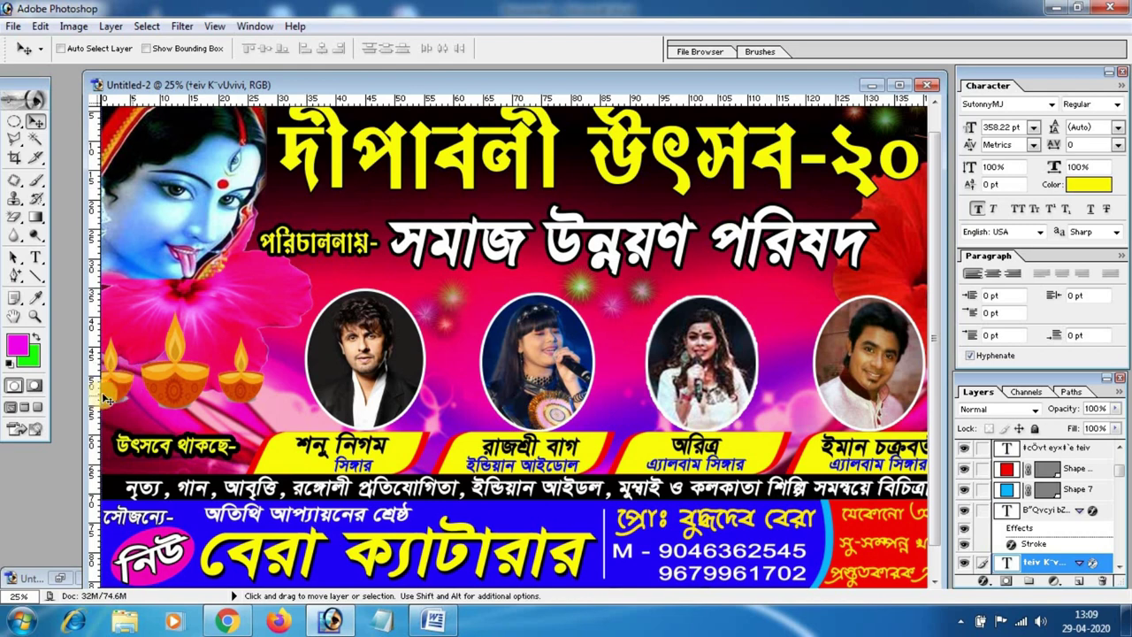
pyautogui.moveTo(85, 375); pyautogui.dragTo(30, 375)
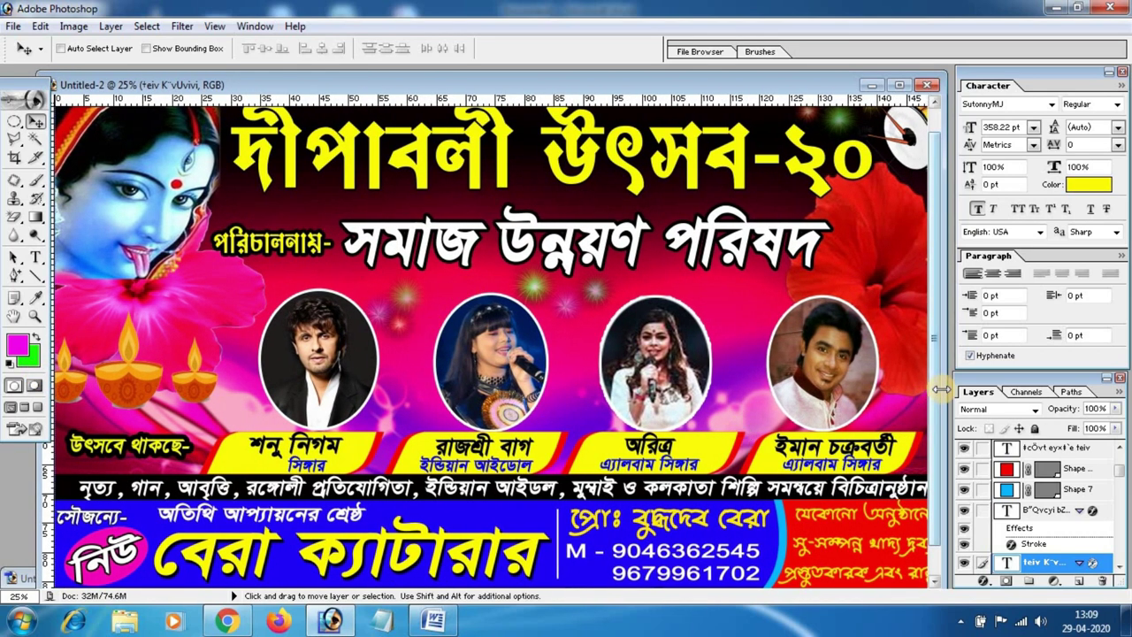
pyautogui.moveTo(930, 406); pyautogui.dragTo(954, 406)
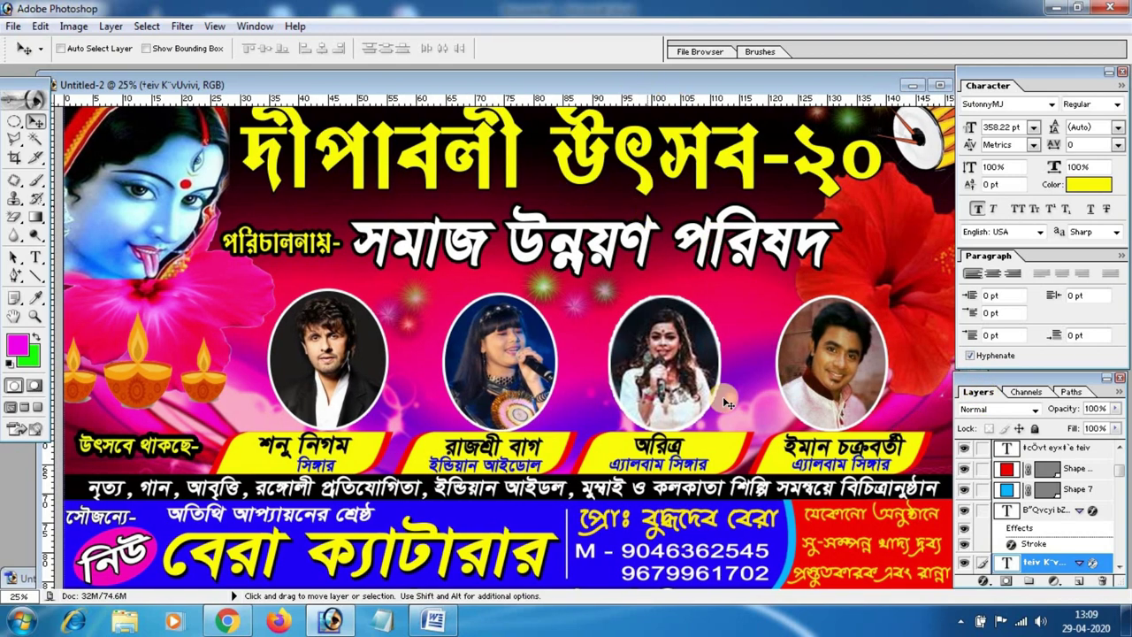
pyautogui.moveTo(696, 88); pyautogui.dragTo(685, 73)
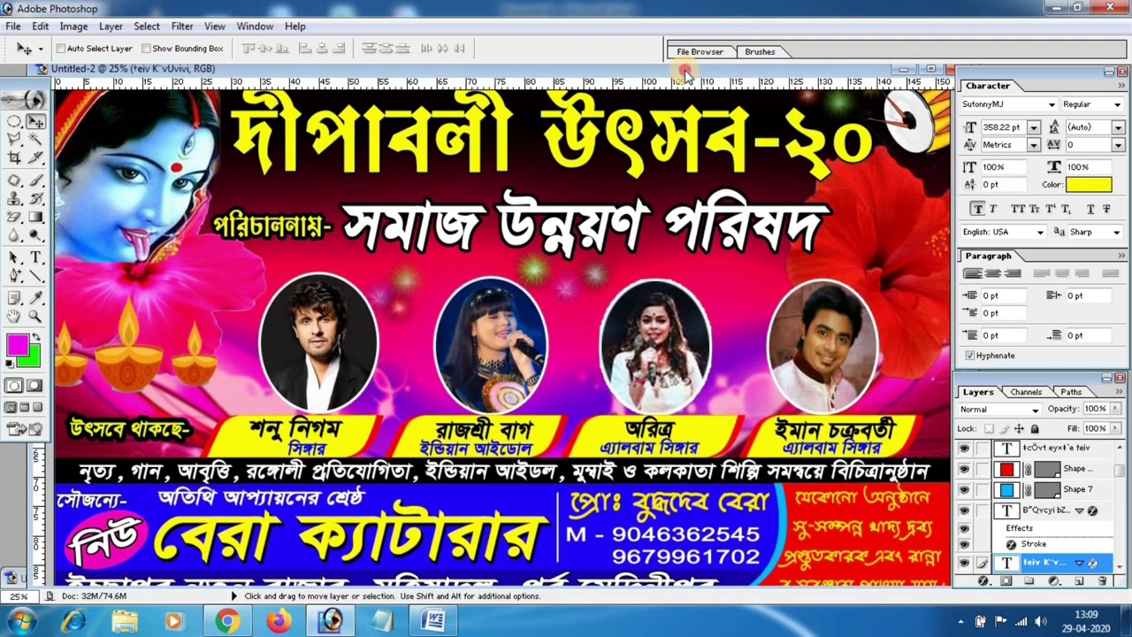